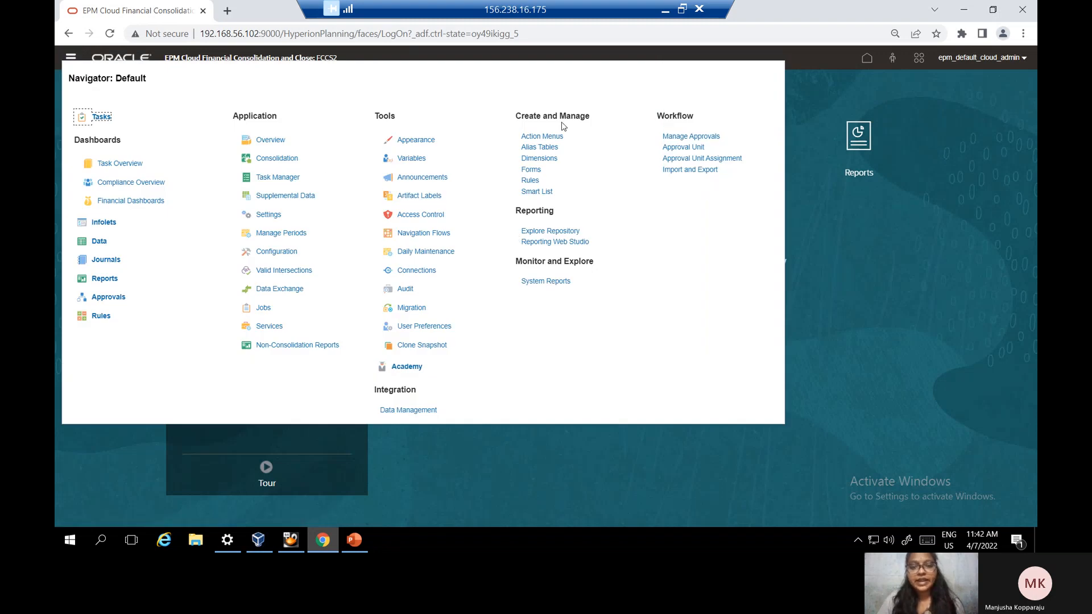
Open the application's dimensions and review the dense and sparse performance settings of the Consol cube
{"action": "left_click", "coordinate": [548, 163]}
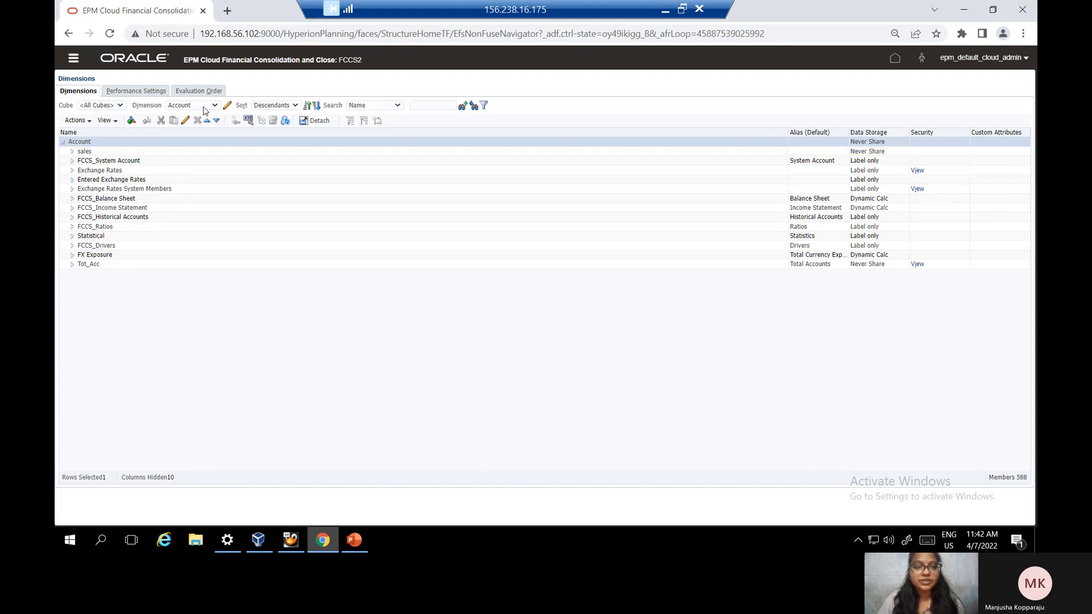
{"action": "left_click", "coordinate": [142, 92]}
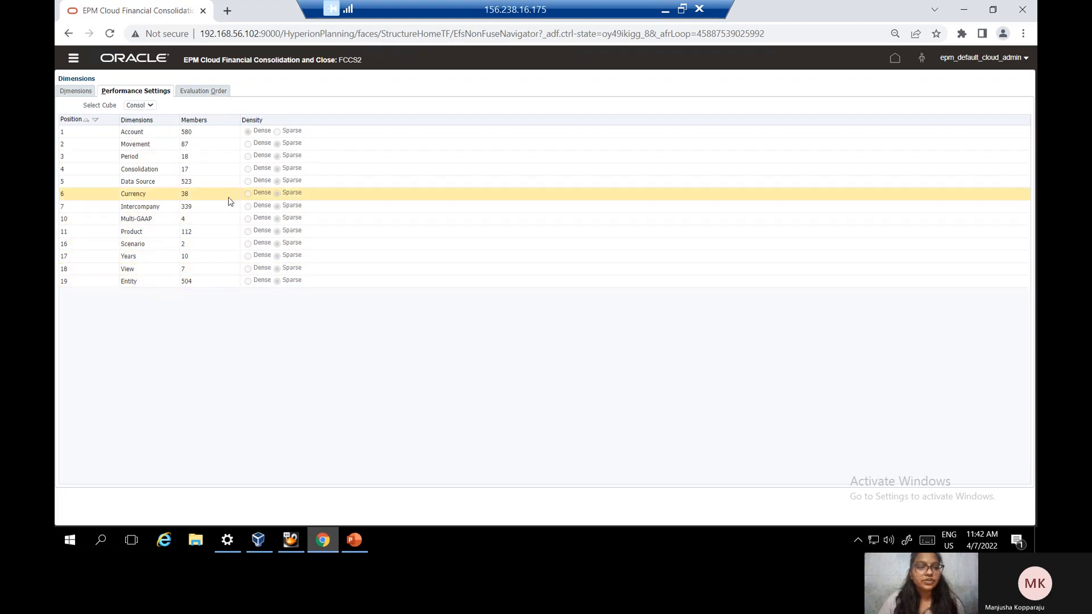
{"action": "left_click", "coordinate": [76, 93]}
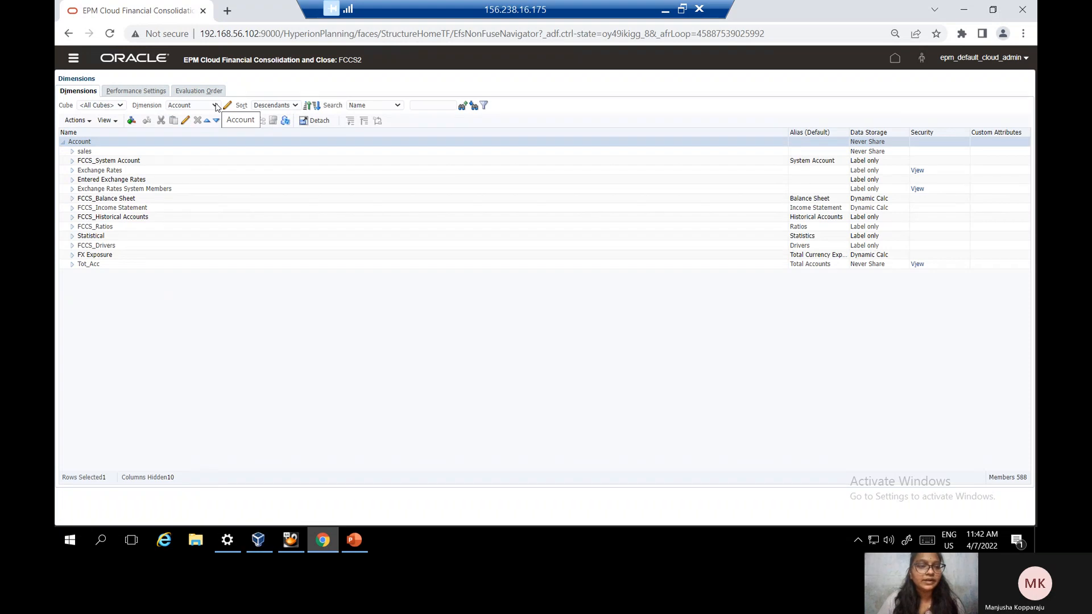
Switch to the Entity dimension and open the custom attributes of its root member
{"action": "left_click", "coordinate": [216, 106]}
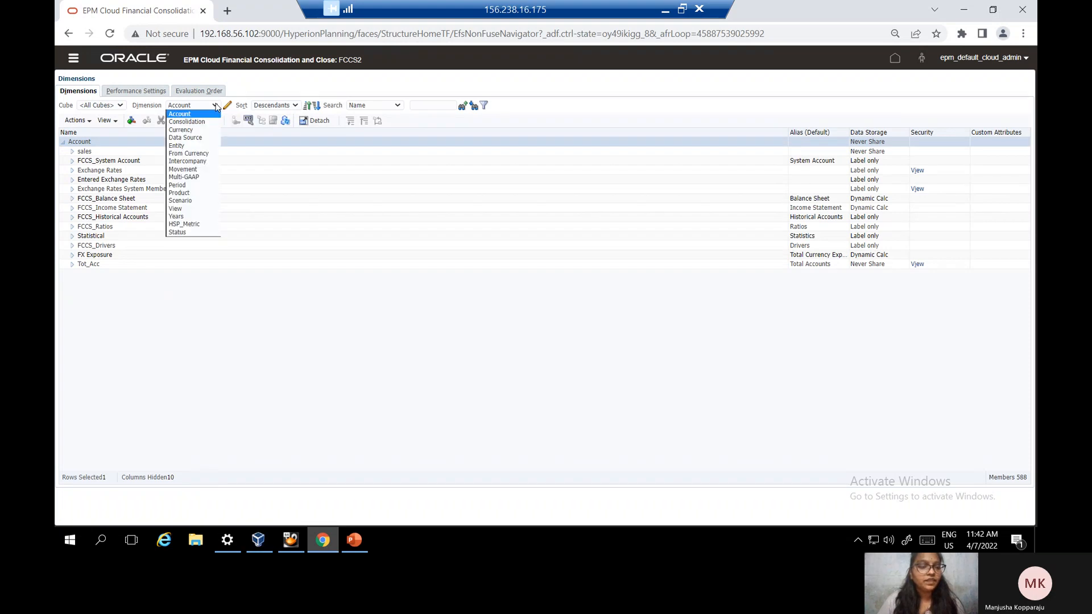
{"action": "left_click", "coordinate": [192, 148]}
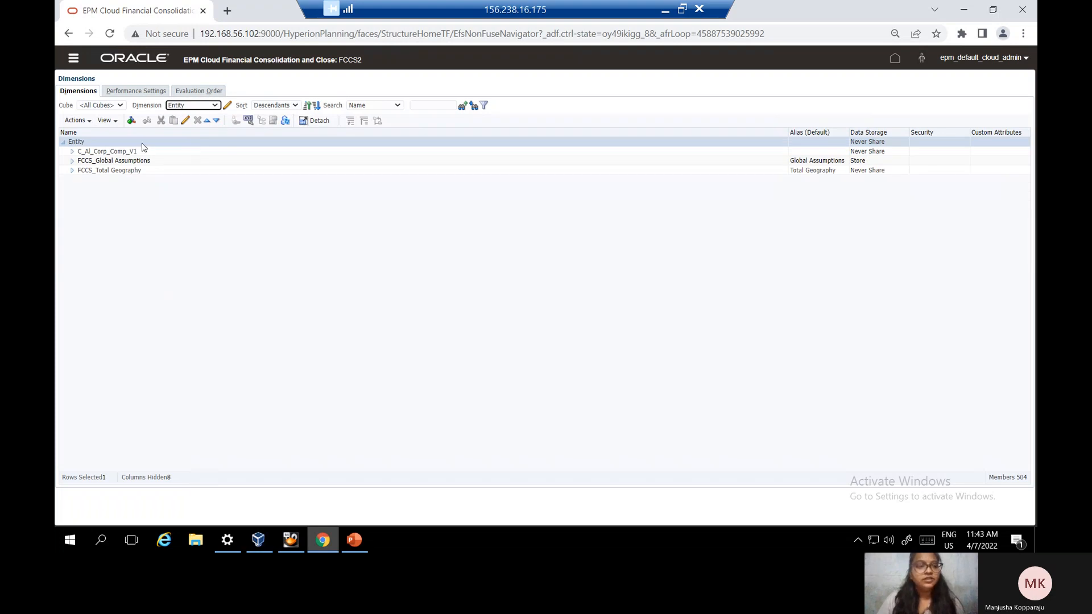
{"action": "left_click", "coordinate": [88, 144]}
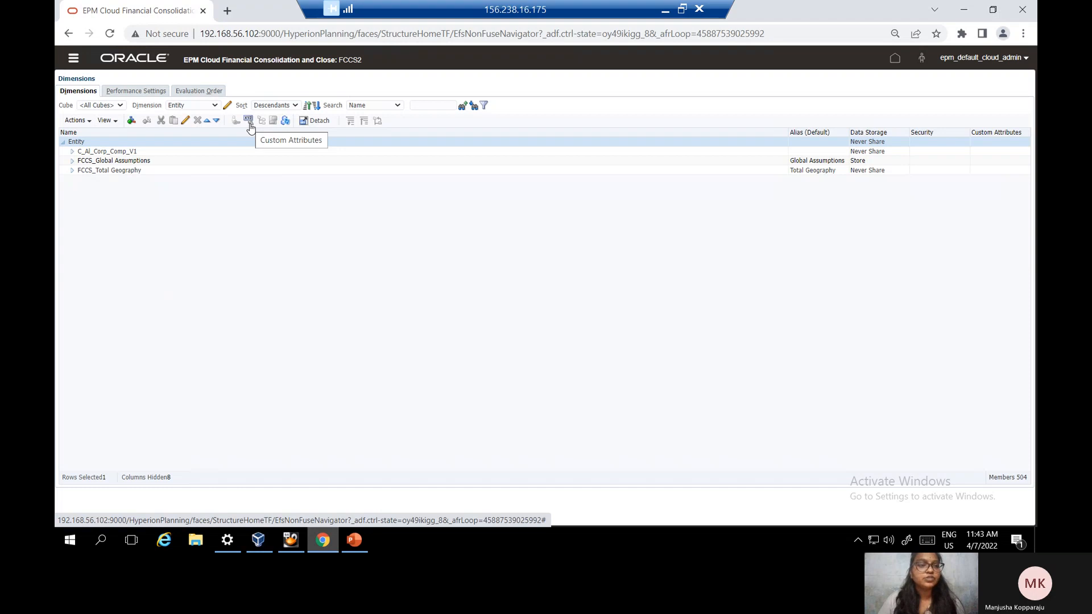
{"action": "left_click", "coordinate": [87, 123]}
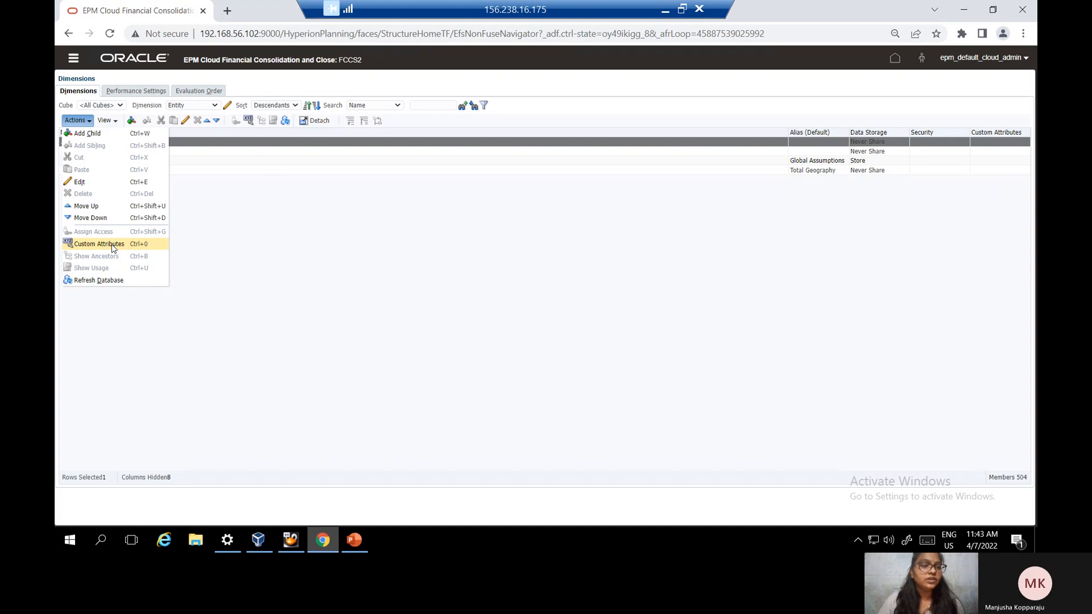
{"action": "left_click_drag", "start_coordinate": [239, 214], "coordinate": [241, 119]}
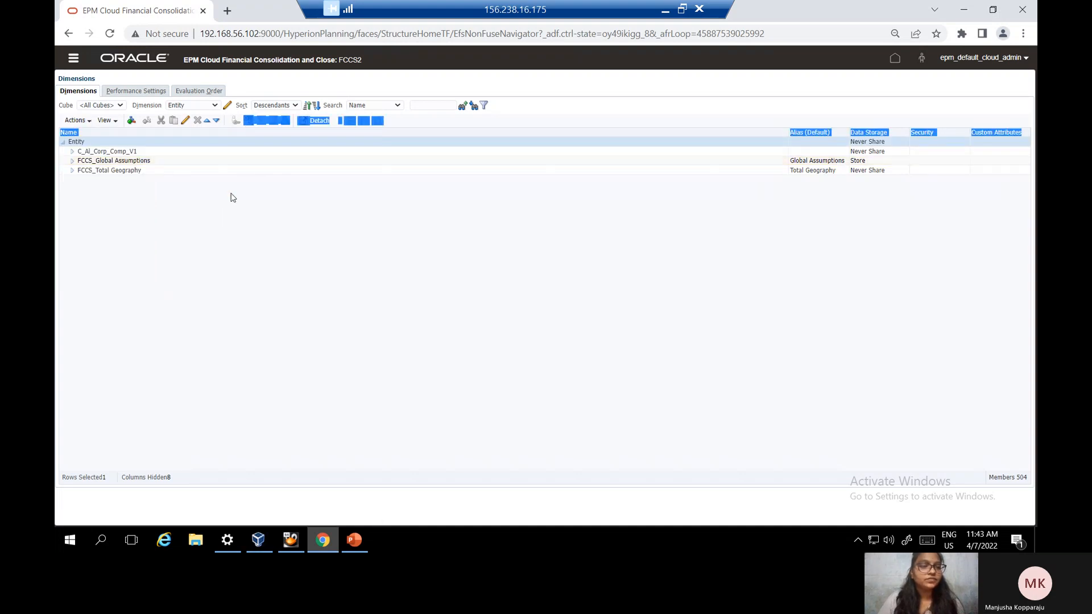
{"action": "left_click", "coordinate": [233, 198]}
{"action": "left_click", "coordinate": [248, 120]}
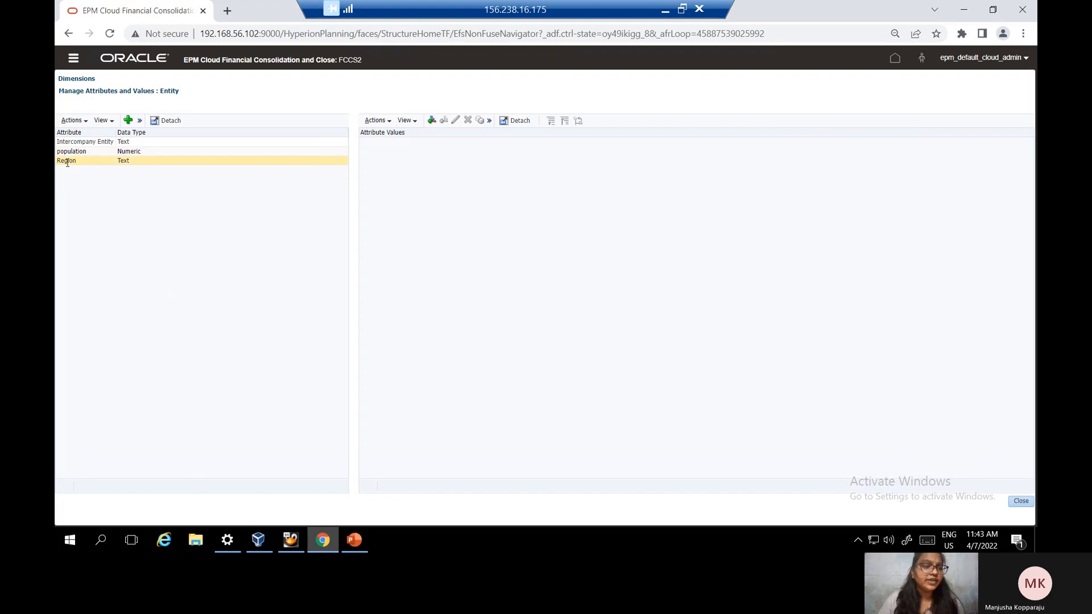
{"action": "left_click", "coordinate": [128, 121]}
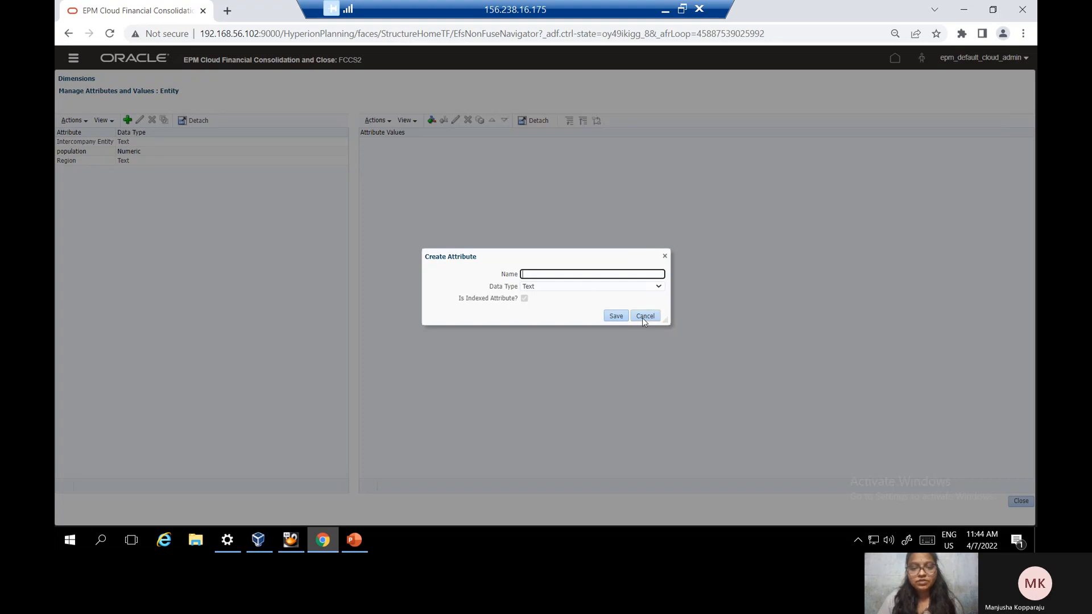
{"action": "left_click", "coordinate": [614, 289]}
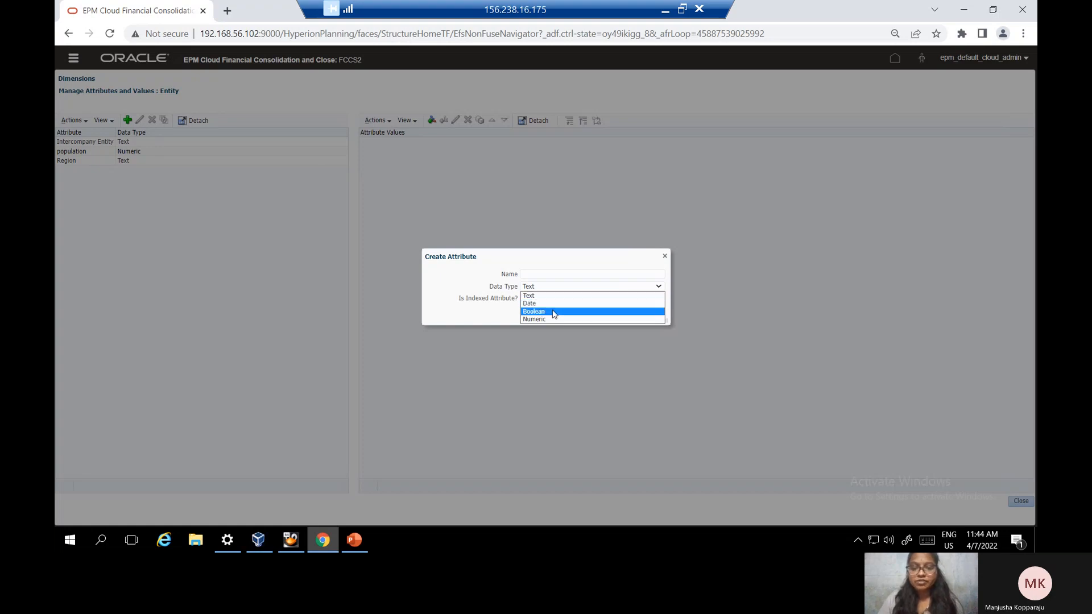
{"action": "left_click", "coordinate": [588, 362]}
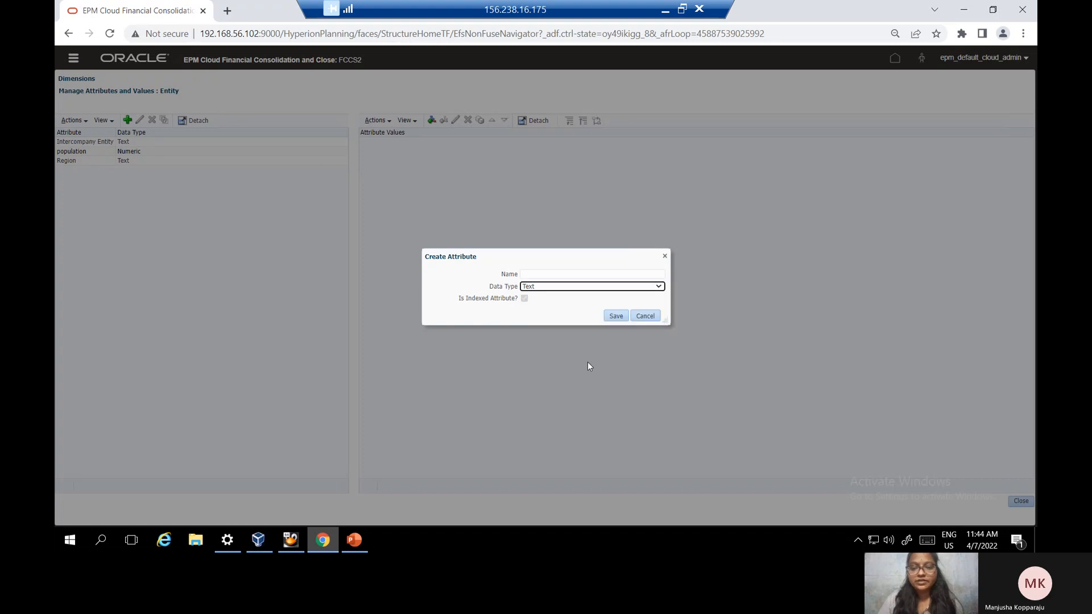
{"action": "left_click", "coordinate": [645, 315]}
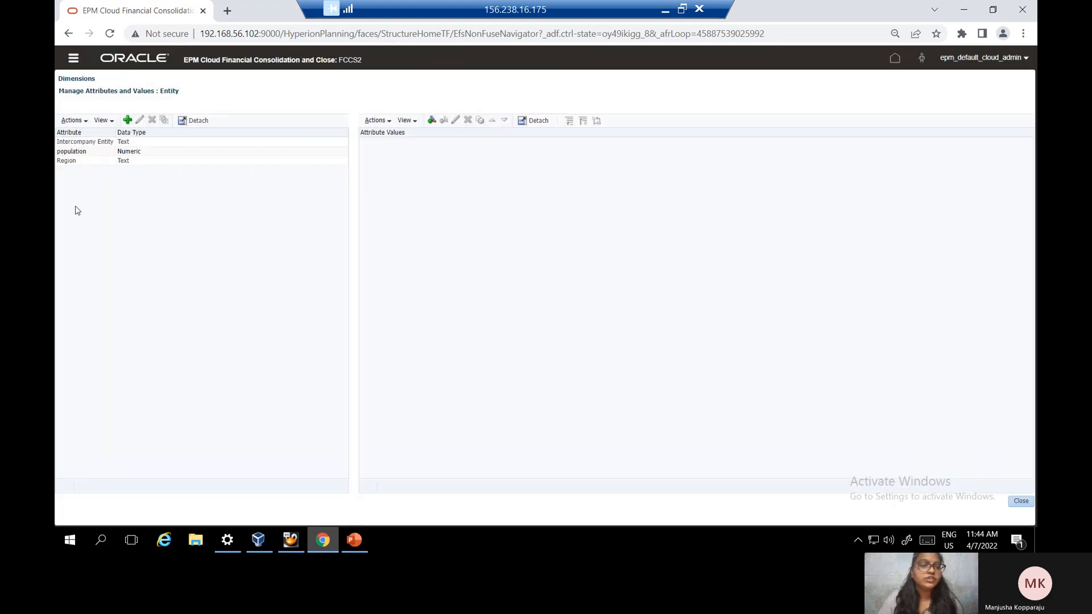
Add a child value named india to the Region attribute and close the attribute management page
{"action": "left_click", "coordinate": [62, 163]}
{"action": "left_click", "coordinate": [61, 163]}
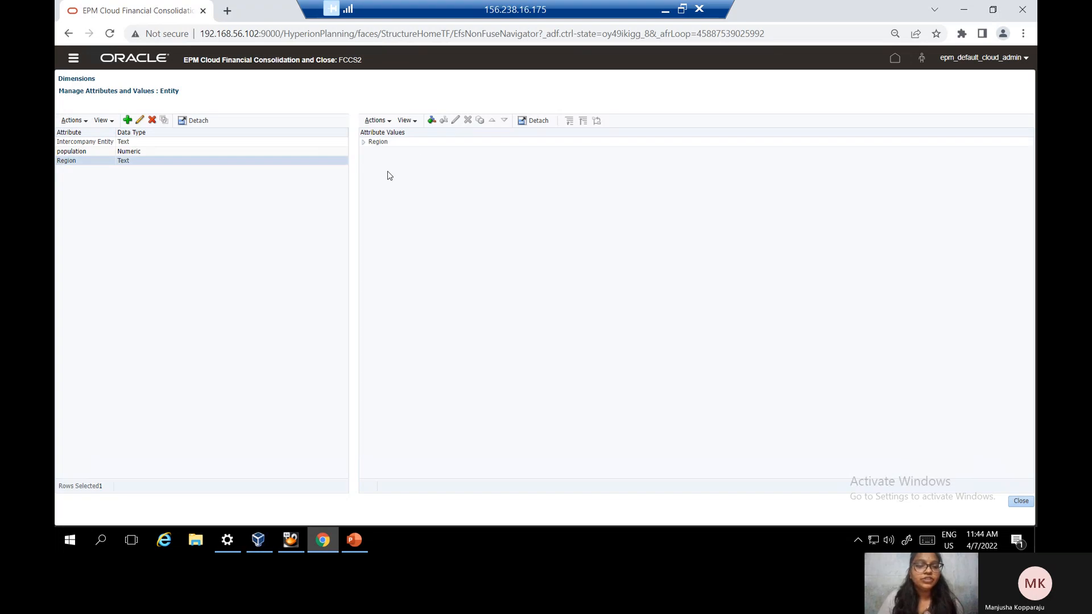
{"action": "left_click", "coordinate": [365, 143]}
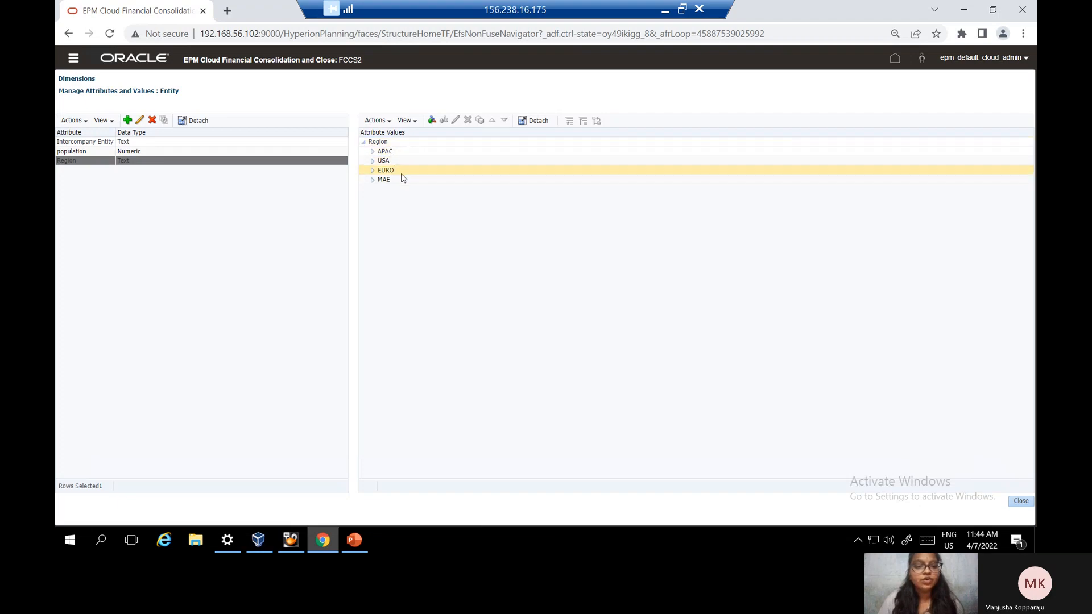
{"action": "left_click", "coordinate": [384, 142]}
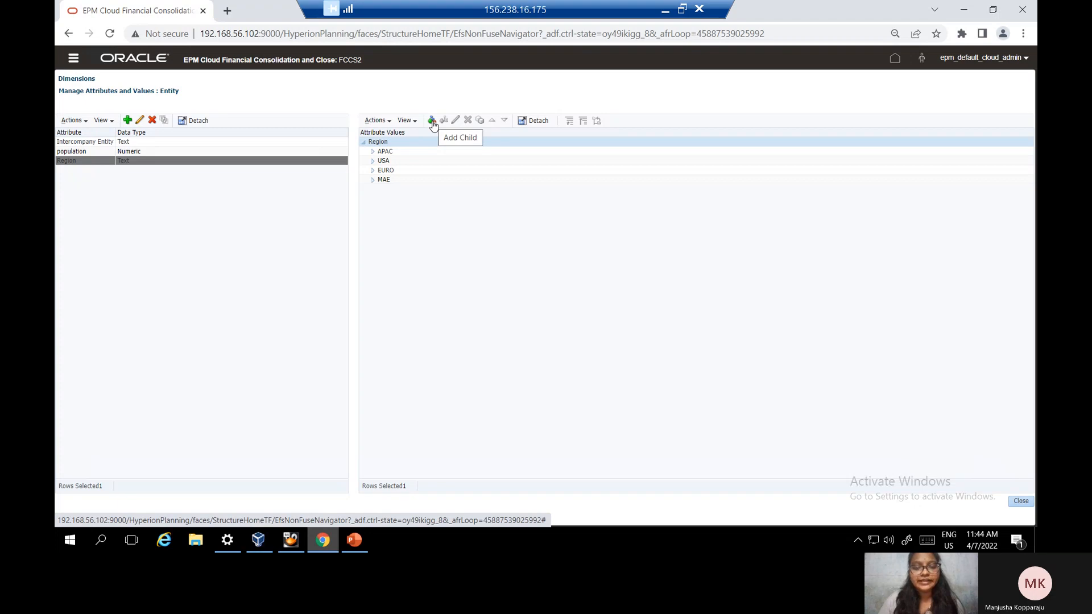
{"action": "left_click", "coordinate": [431, 121]}
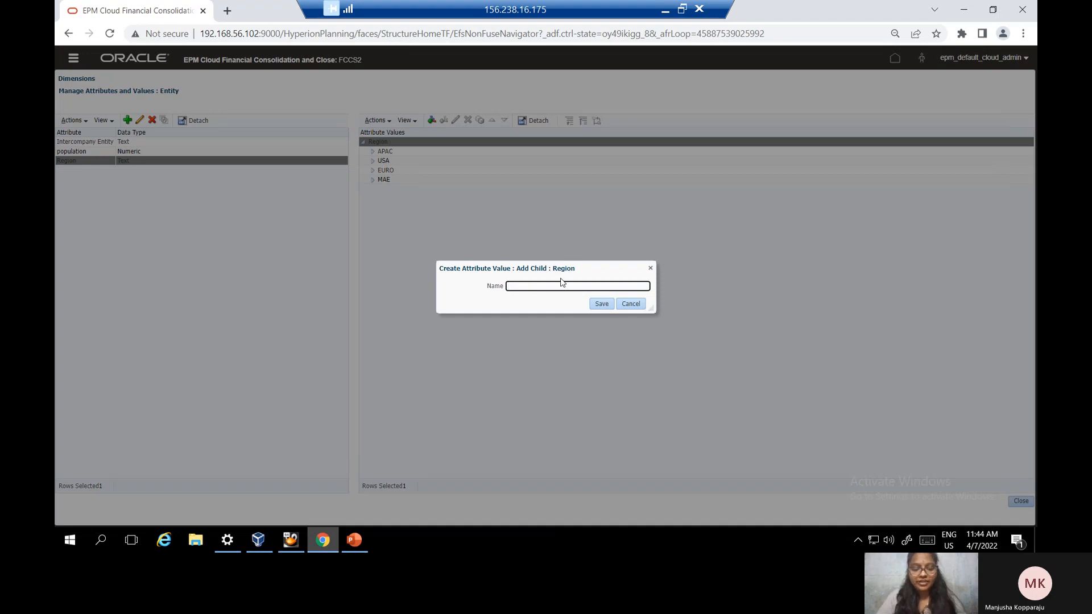
{"action": "type", "text": "india"}
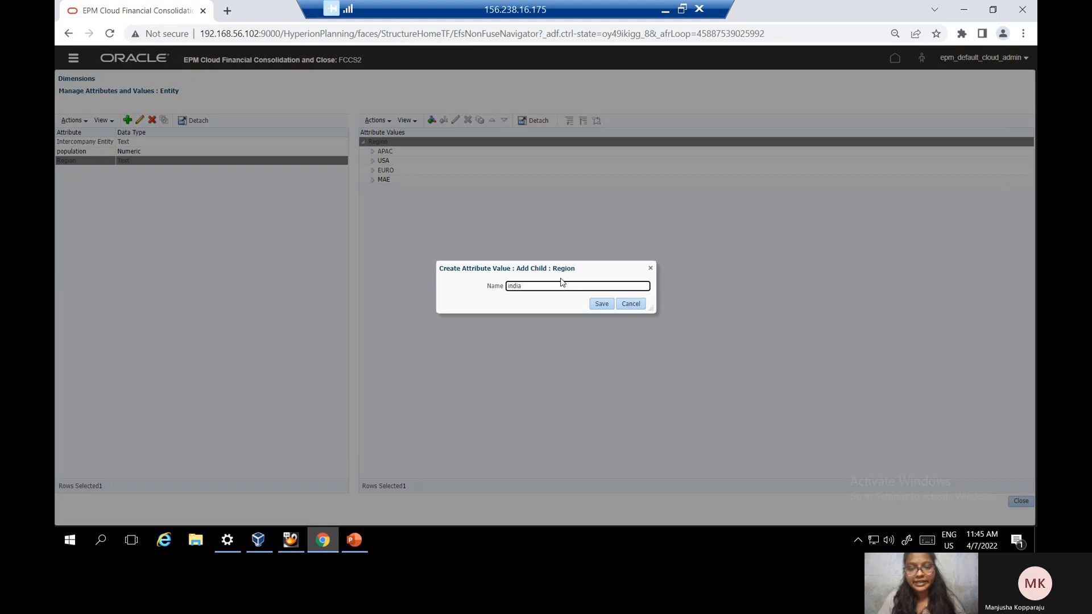
{"action": "left_click", "coordinate": [602, 305]}
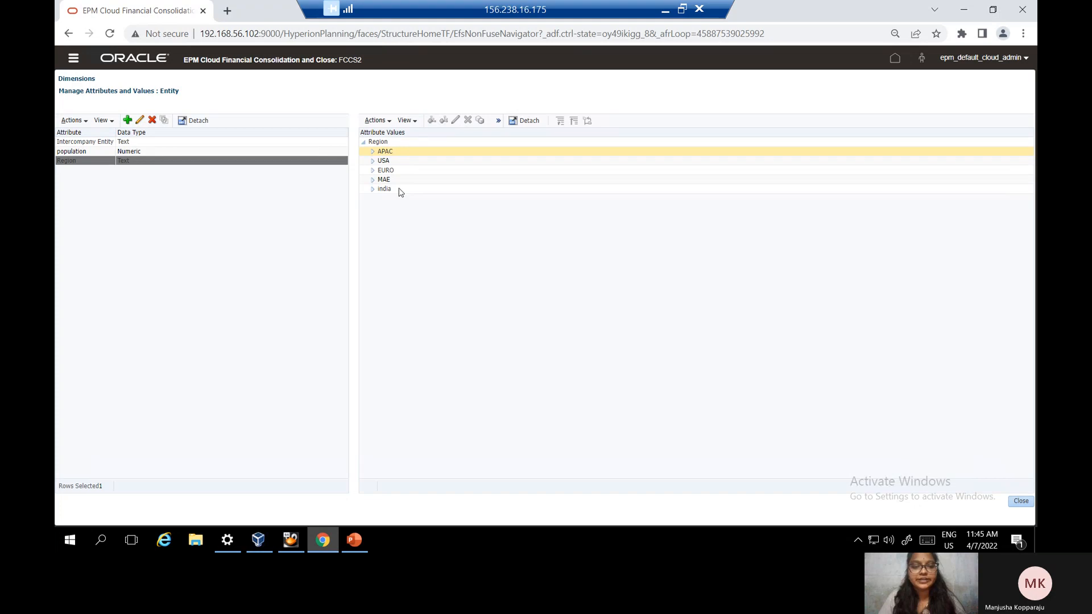
{"action": "left_click", "coordinate": [1021, 501]}
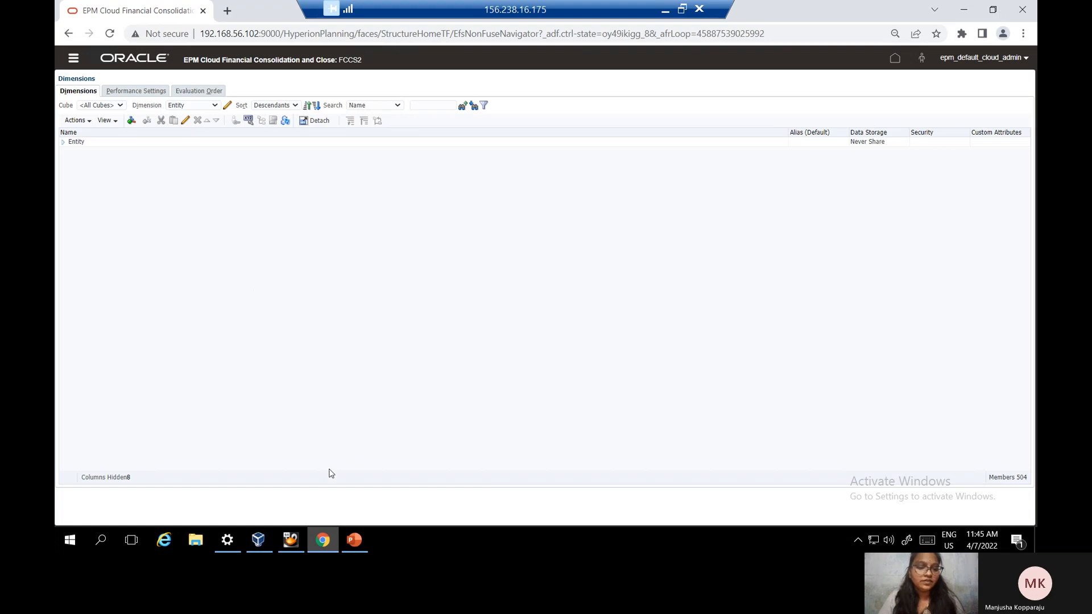
Switch to PowerPoint to read the Creation of ATTRIBUTE DIMENSION slide, and return to the Entity dimension in the browser
{"action": "left_click", "coordinate": [354, 539]}
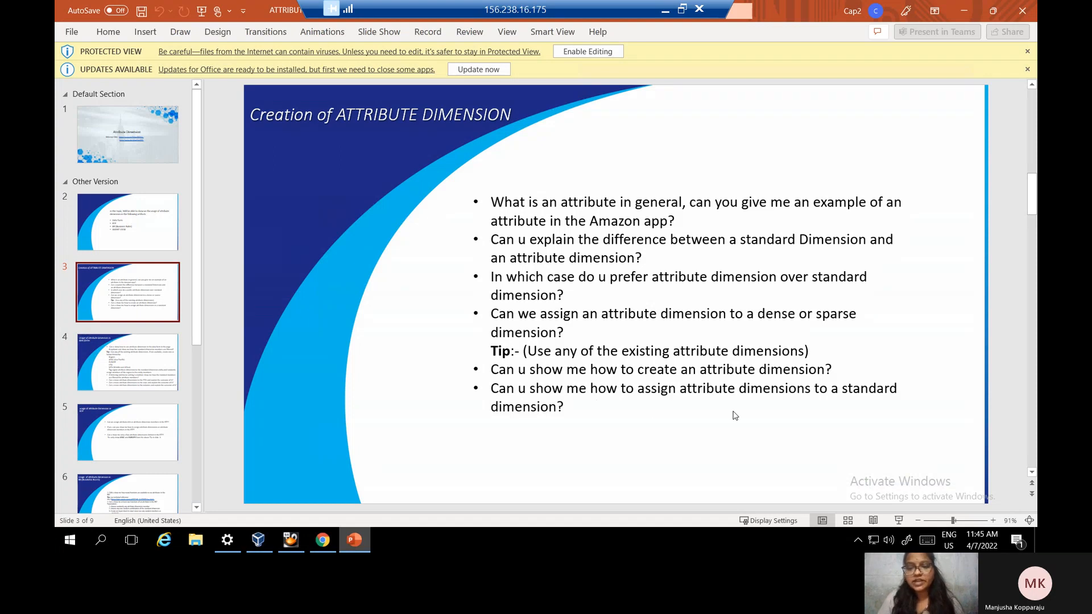
{"action": "left_click", "coordinate": [325, 542]}
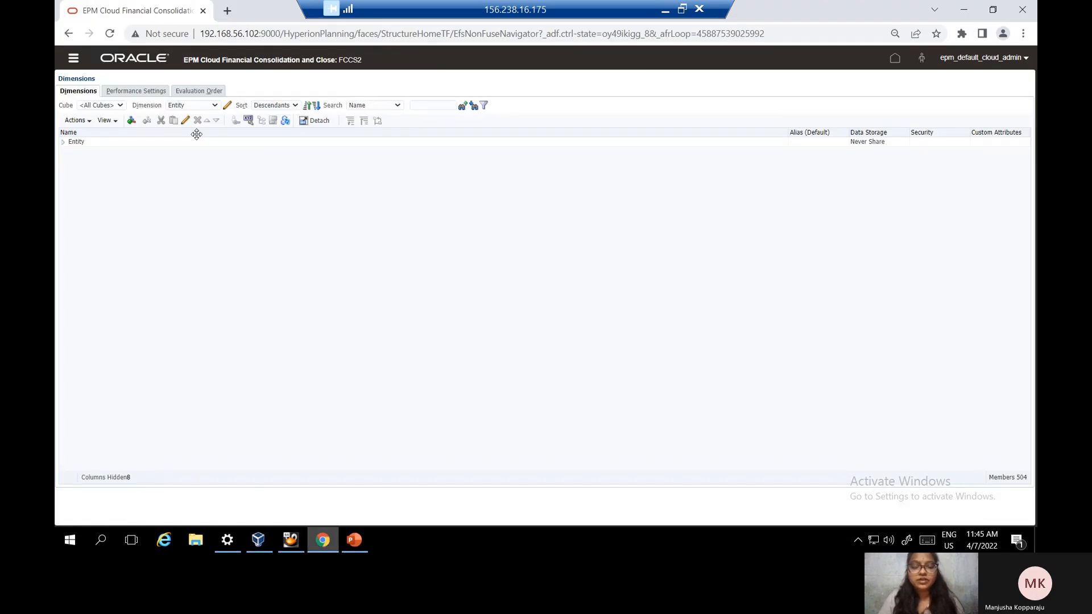
{"action": "left_click", "coordinate": [216, 105]}
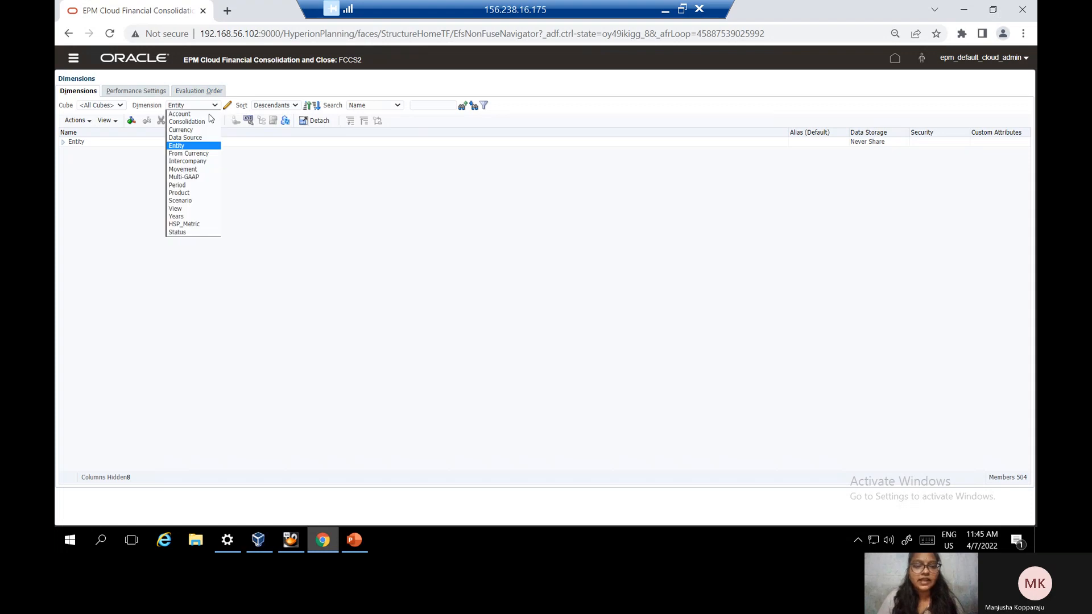
{"action": "left_click", "coordinate": [200, 147]}
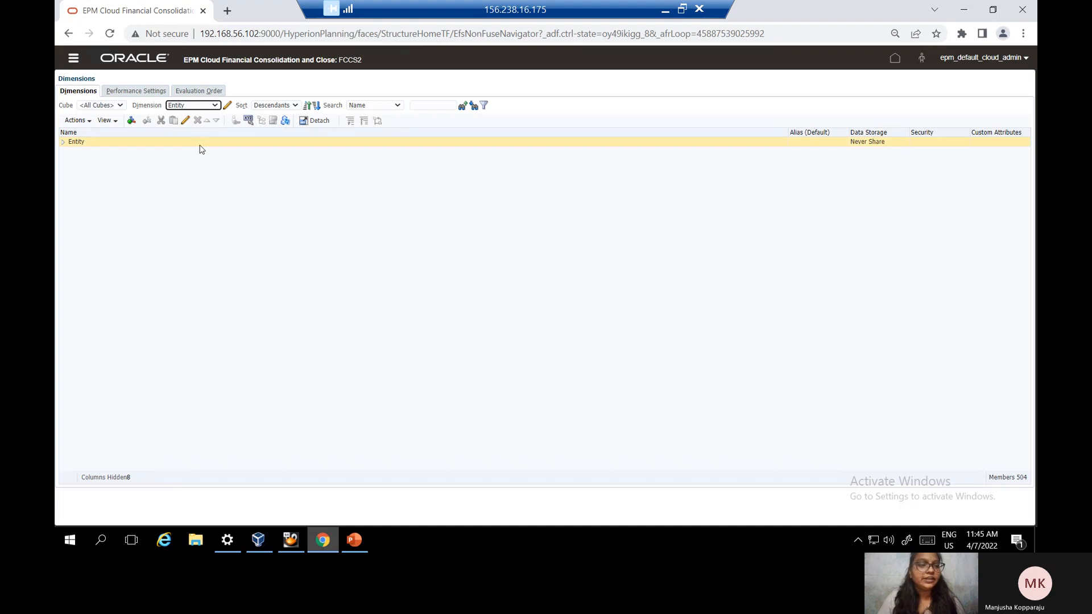
Expand the Entity hierarchy through FCCS_Total Geography to Segments and examine the child entities of EN01 for custom attributes
{"action": "left_click", "coordinate": [63, 143]}
{"action": "left_click", "coordinate": [72, 162]}
{"action": "left_click", "coordinate": [74, 173]}
{"action": "left_click", "coordinate": [73, 172]}
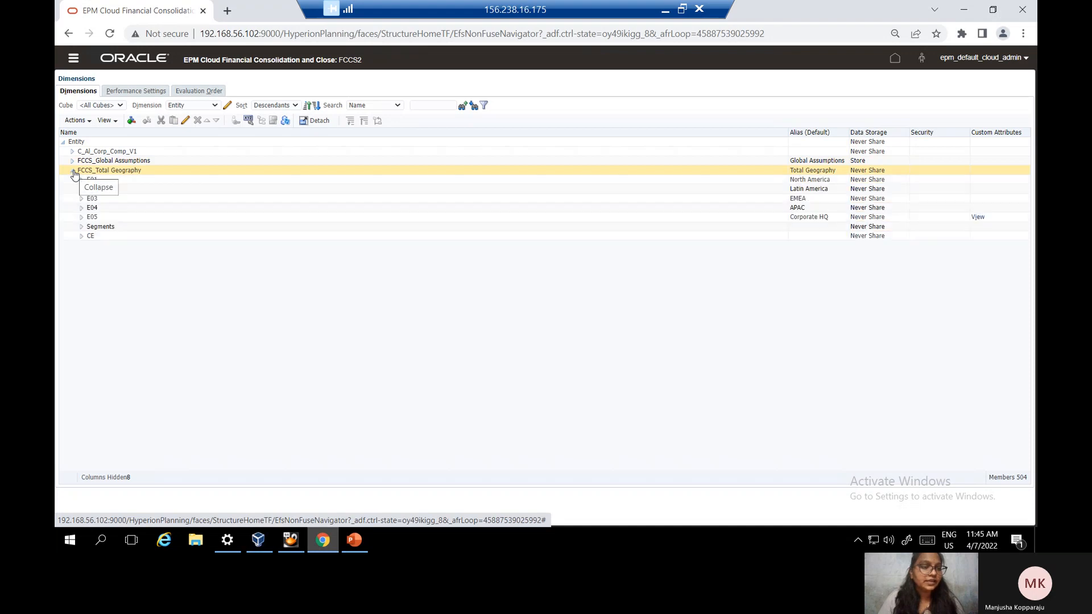
{"action": "left_click", "coordinate": [81, 226]}
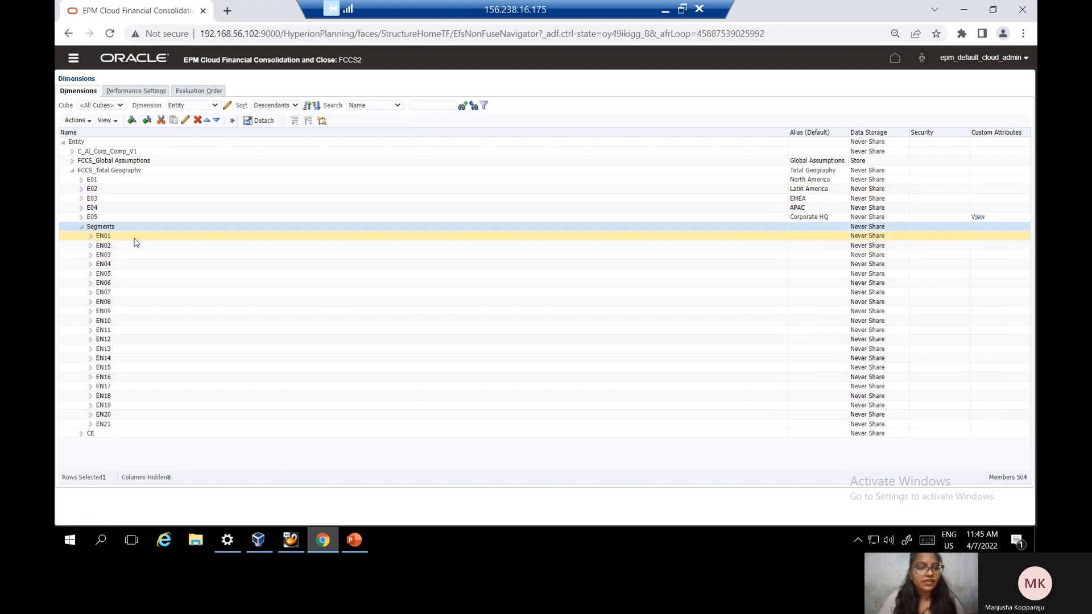
{"action": "left_click", "coordinate": [89, 238]}
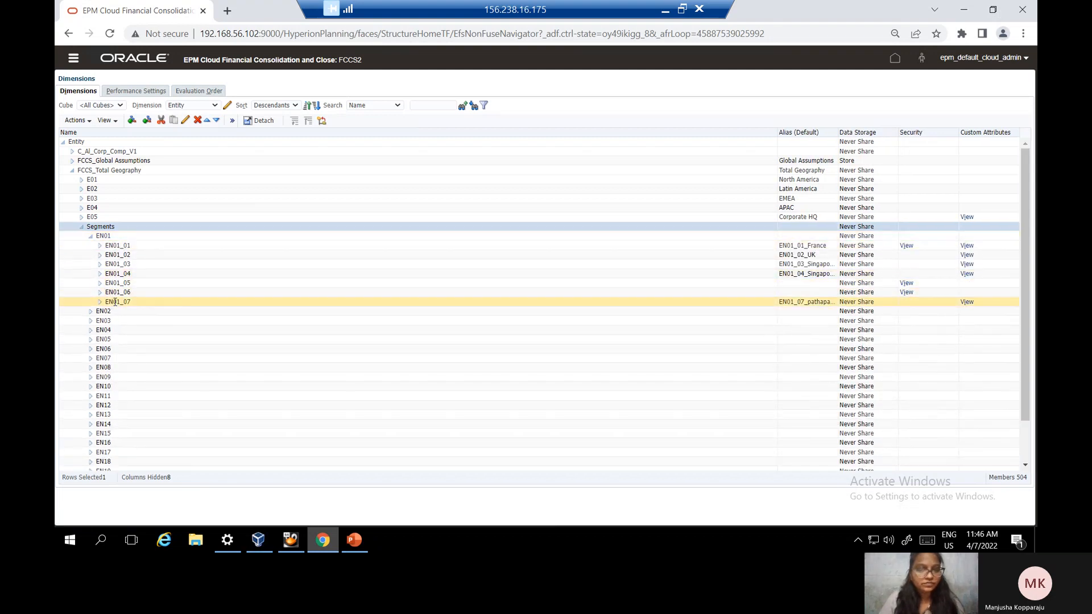
{"action": "left_click", "coordinate": [79, 227]}
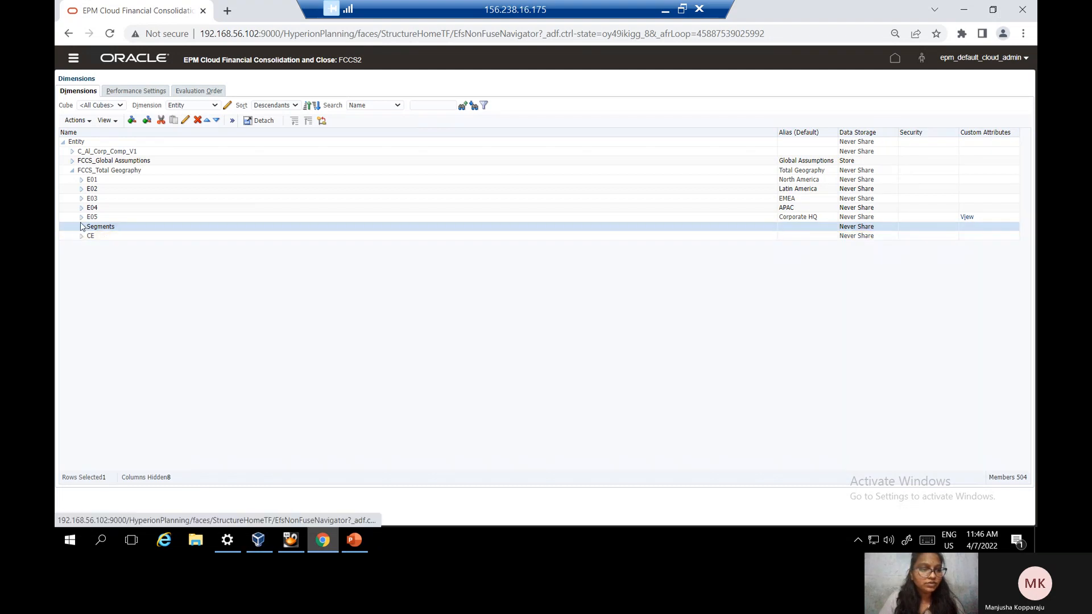
{"action": "left_click", "coordinate": [82, 227]}
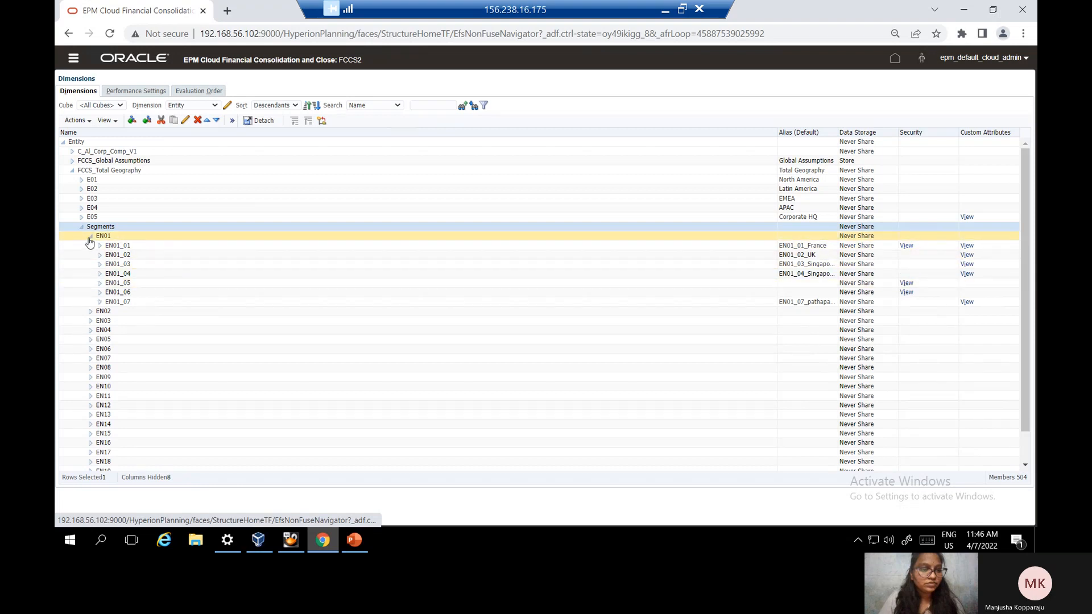
{"action": "left_click", "coordinate": [90, 238]}
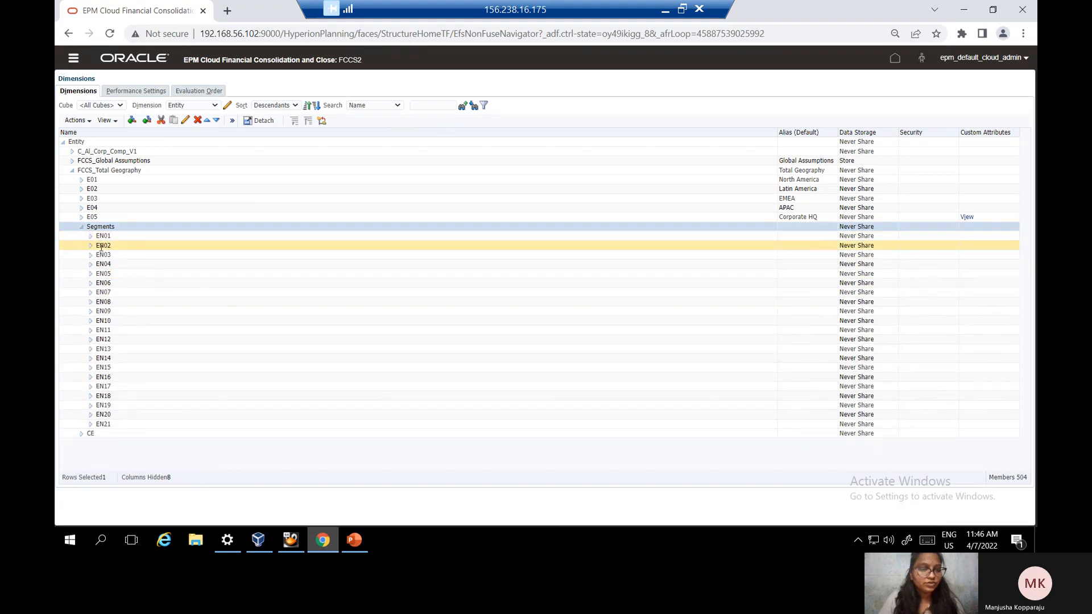
Expand EN02 and EN03 under Segments to examine their child entities and custom attribute assignments
{"action": "left_click", "coordinate": [101, 245]}
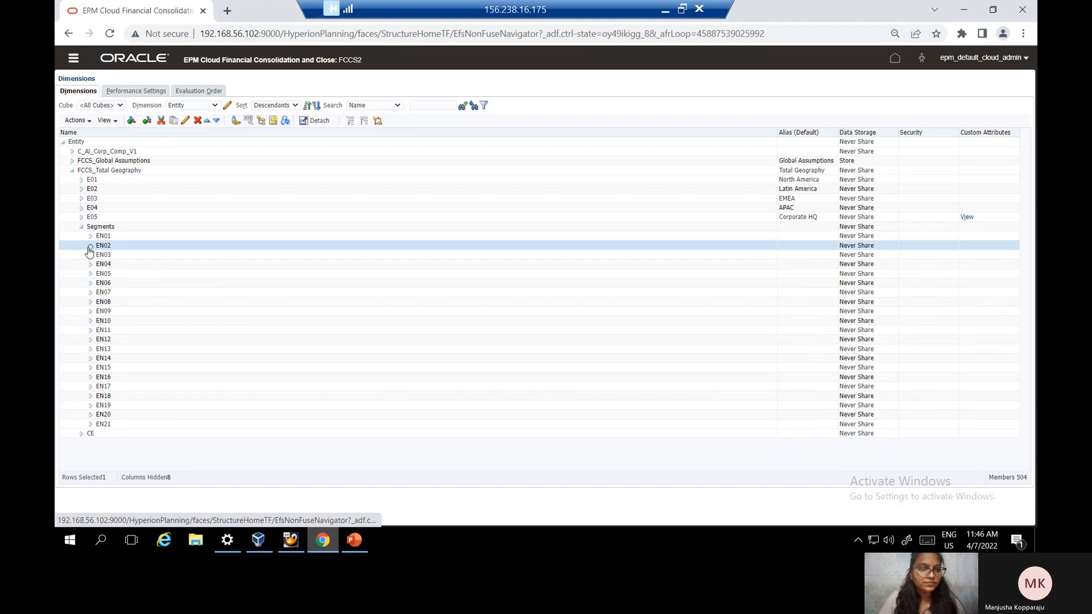
{"action": "left_click", "coordinate": [90, 247]}
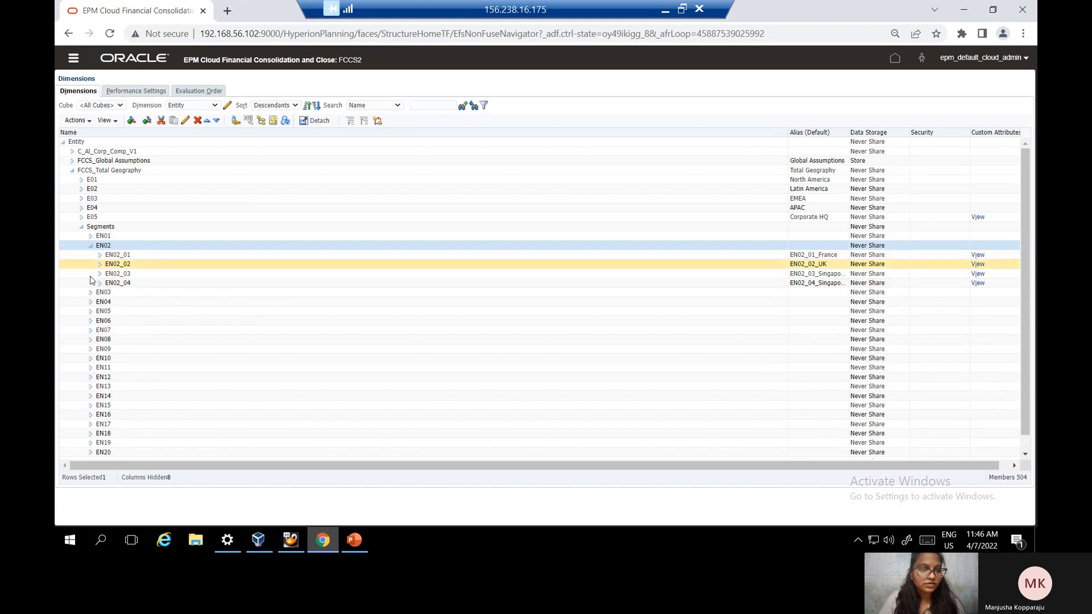
{"action": "left_click", "coordinate": [91, 293]}
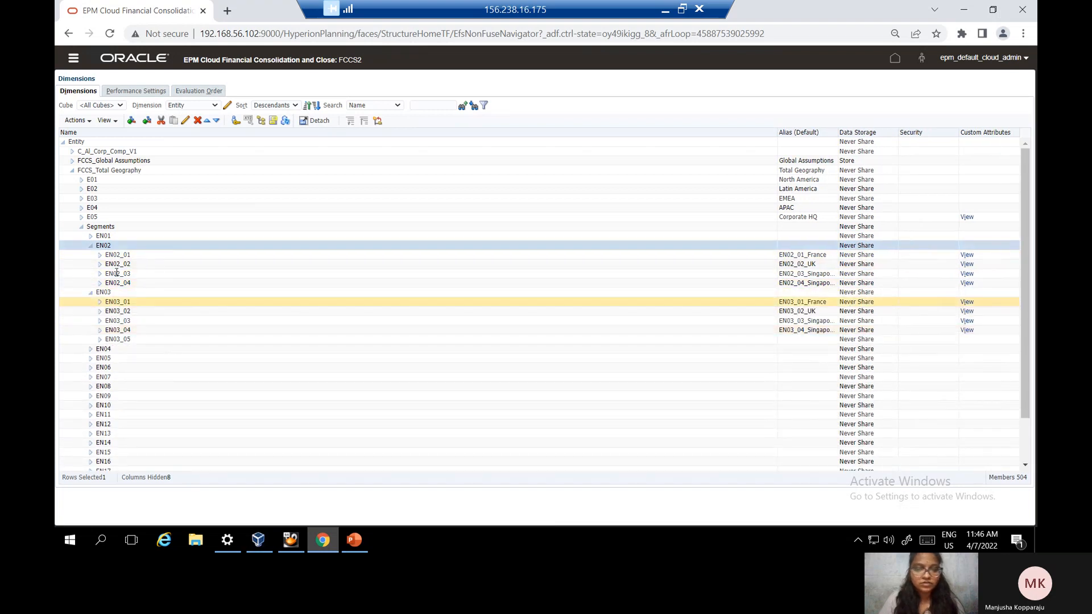
Open member C_200 under C_Al_Corp_Comp_V1 for editing and display its attribute values
{"action": "left_click", "coordinate": [81, 226]}
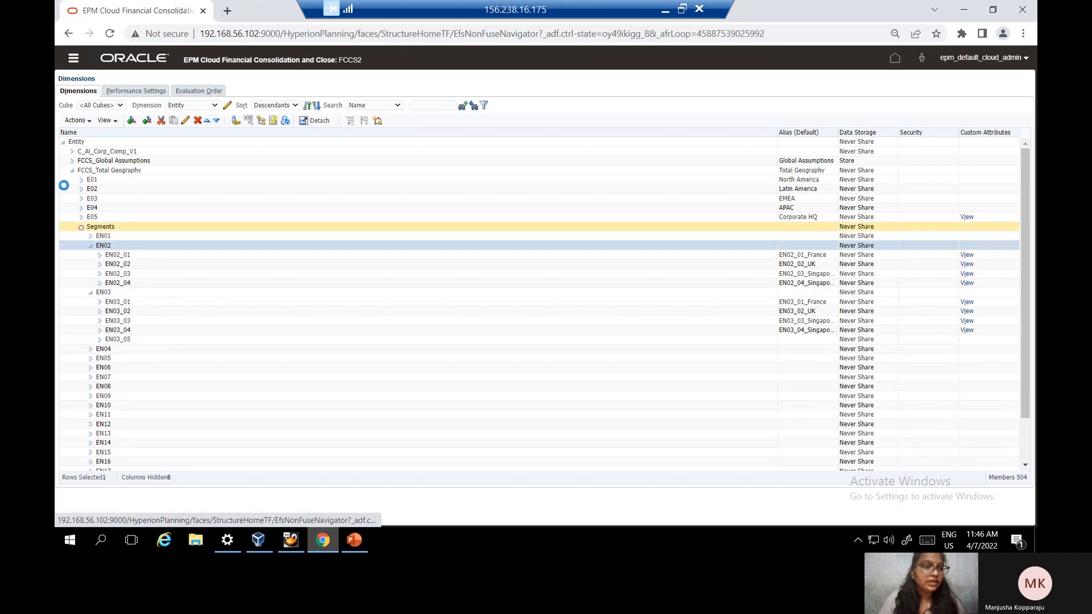
{"action": "left_click", "coordinate": [72, 152]}
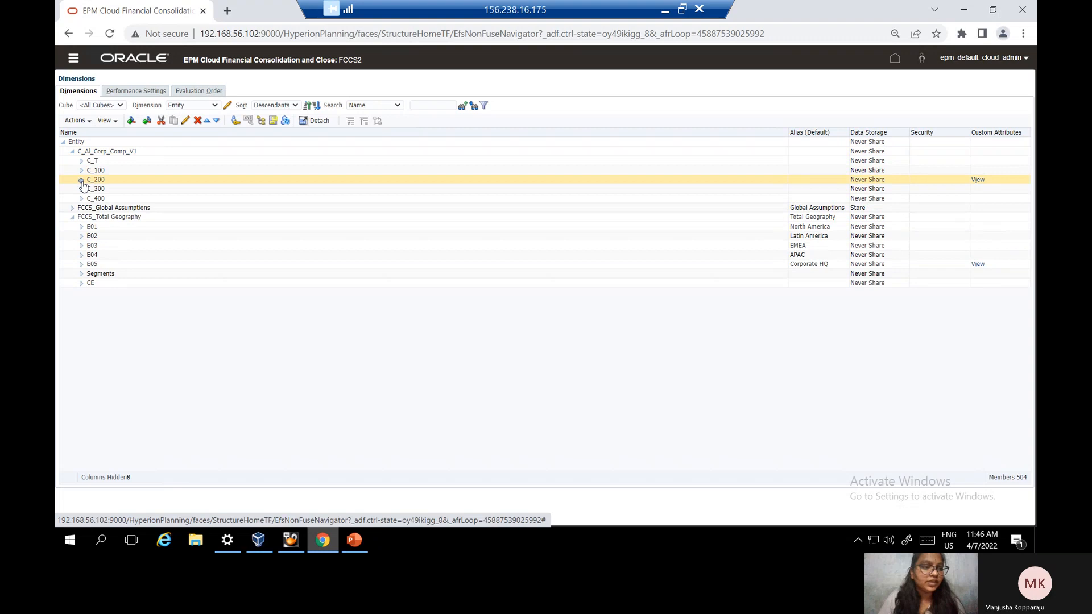
{"action": "left_click", "coordinate": [115, 182]}
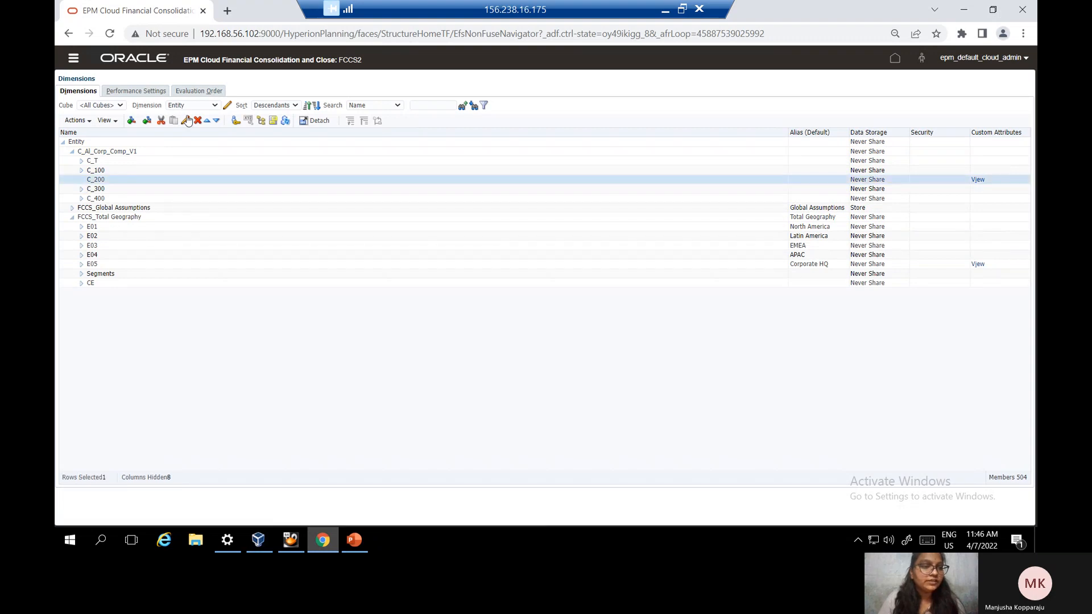
{"action": "left_click", "coordinate": [186, 121]}
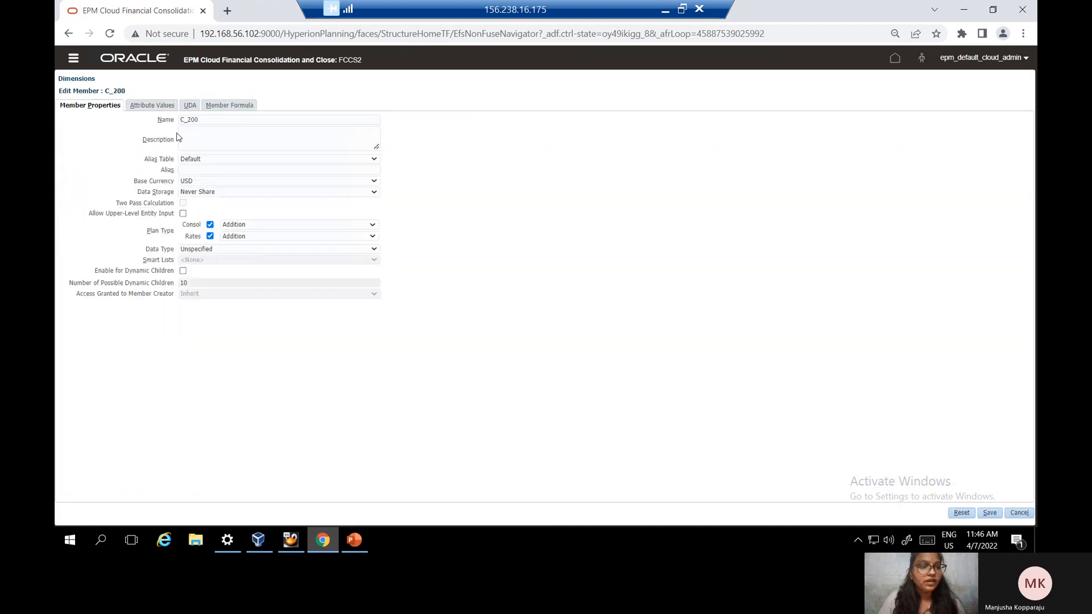
{"action": "left_click", "coordinate": [150, 106]}
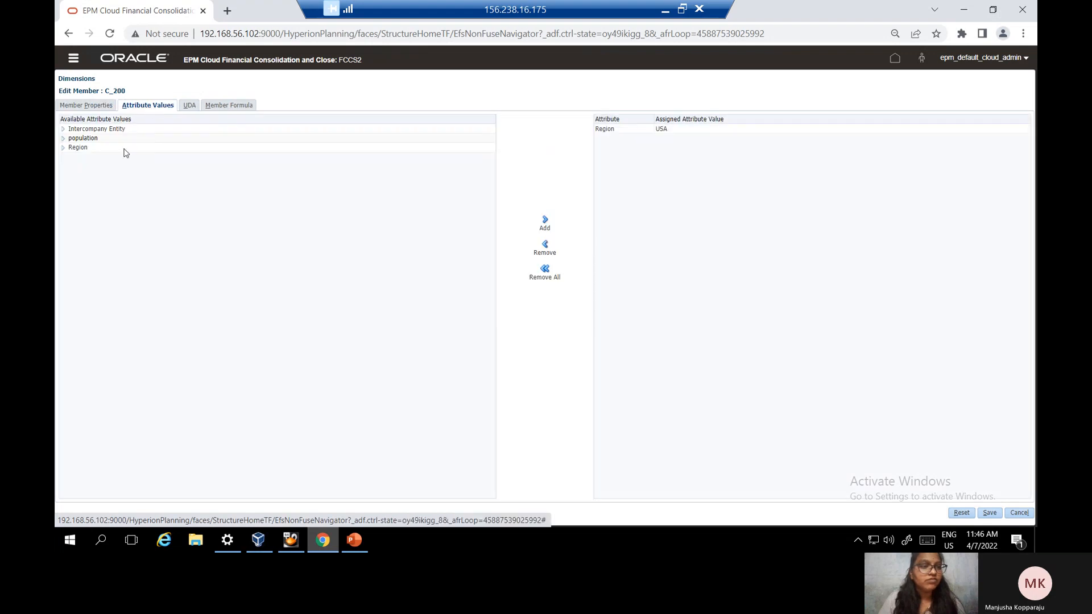
Assign the EURO value of the Region attribute to C_200 and save the member
{"action": "left_click", "coordinate": [63, 149]}
{"action": "left_click", "coordinate": [62, 149]}
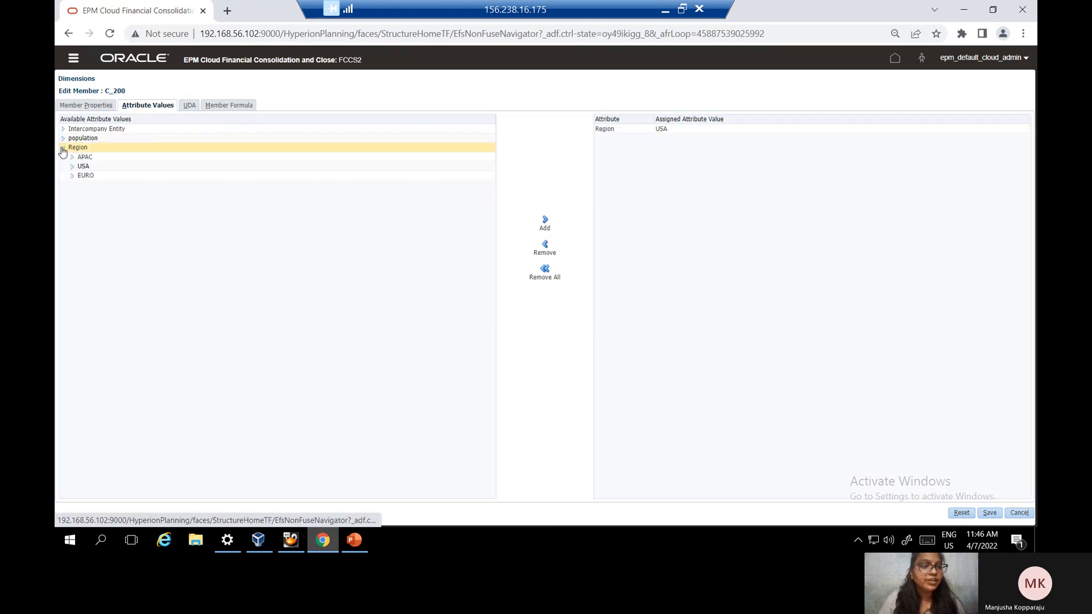
{"action": "left_click", "coordinate": [62, 149]}
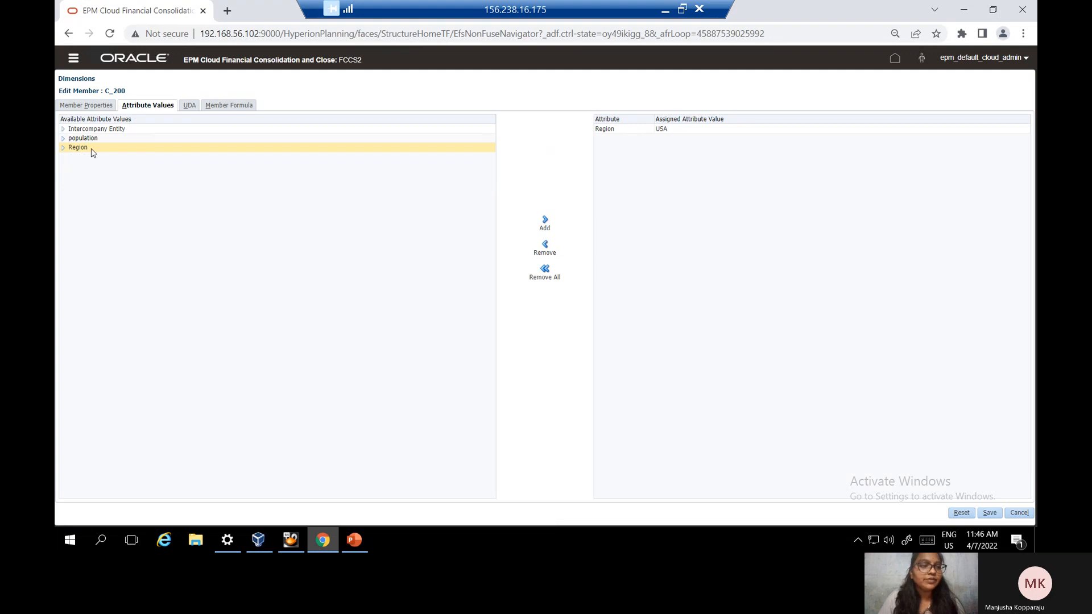
{"action": "left_click", "coordinate": [63, 149]}
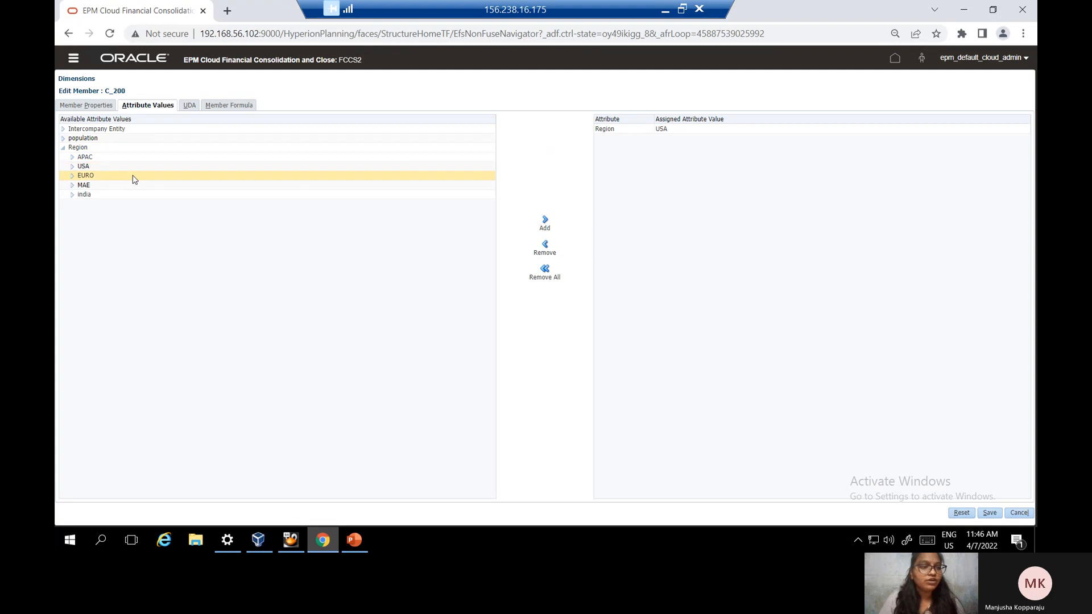
{"action": "left_click", "coordinate": [209, 178]}
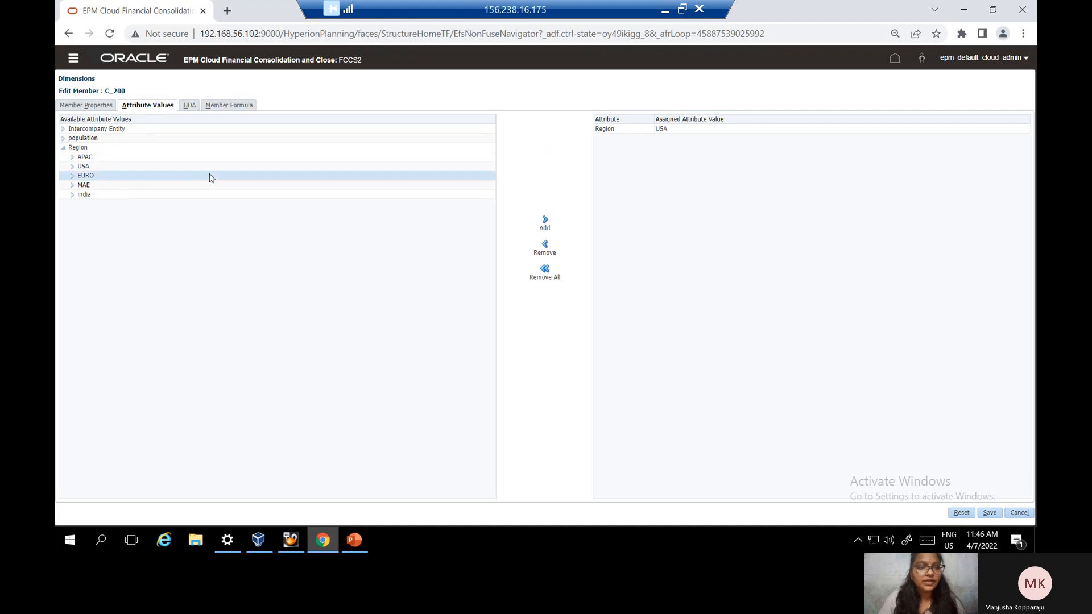
{"action": "left_click", "coordinate": [544, 223]}
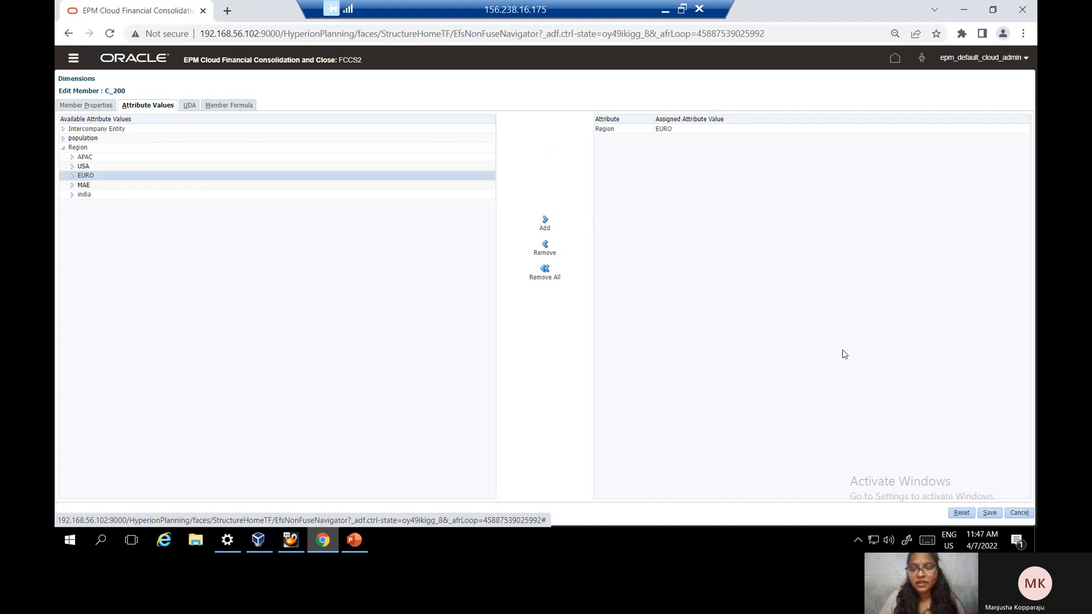
{"action": "left_click", "coordinate": [987, 514]}
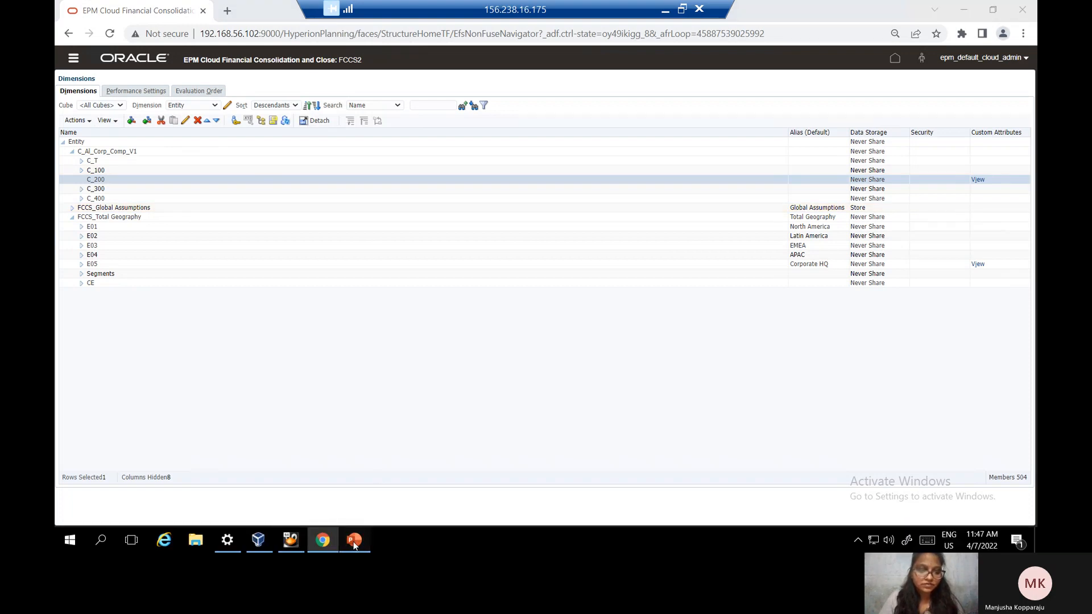
Switch to PowerPoint and read the slide on usage of attribute dimension in data forms
{"action": "left_click", "coordinate": [354, 542]}
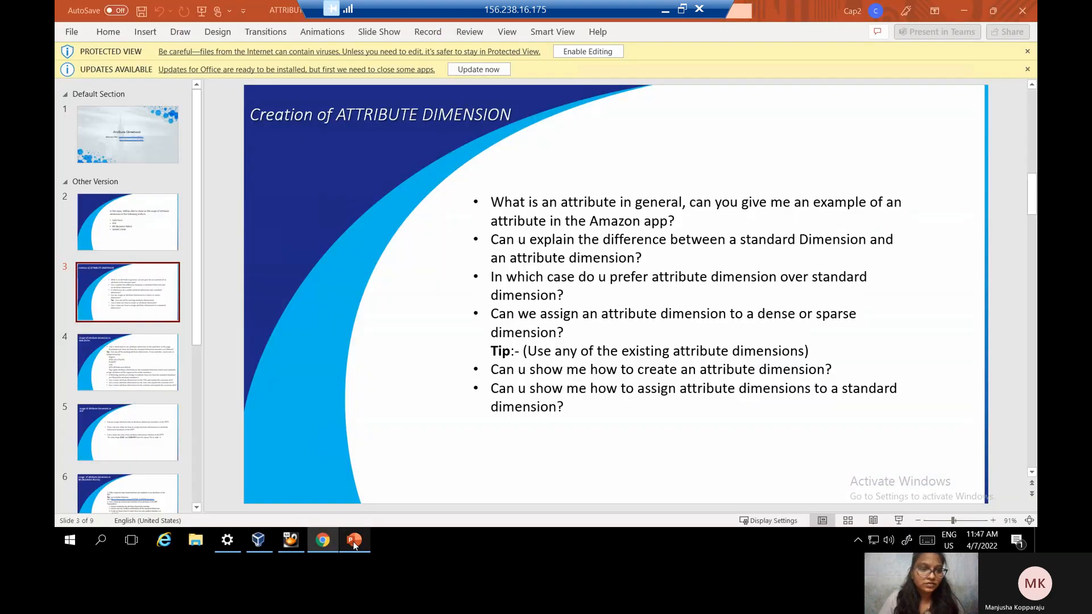
{"action": "left_click", "coordinate": [124, 362]}
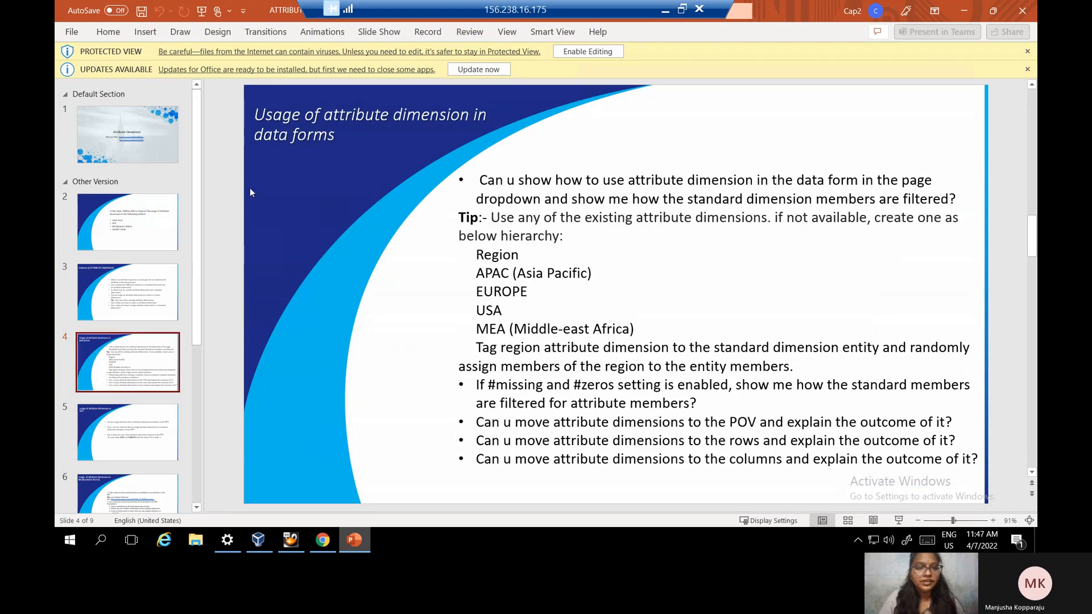
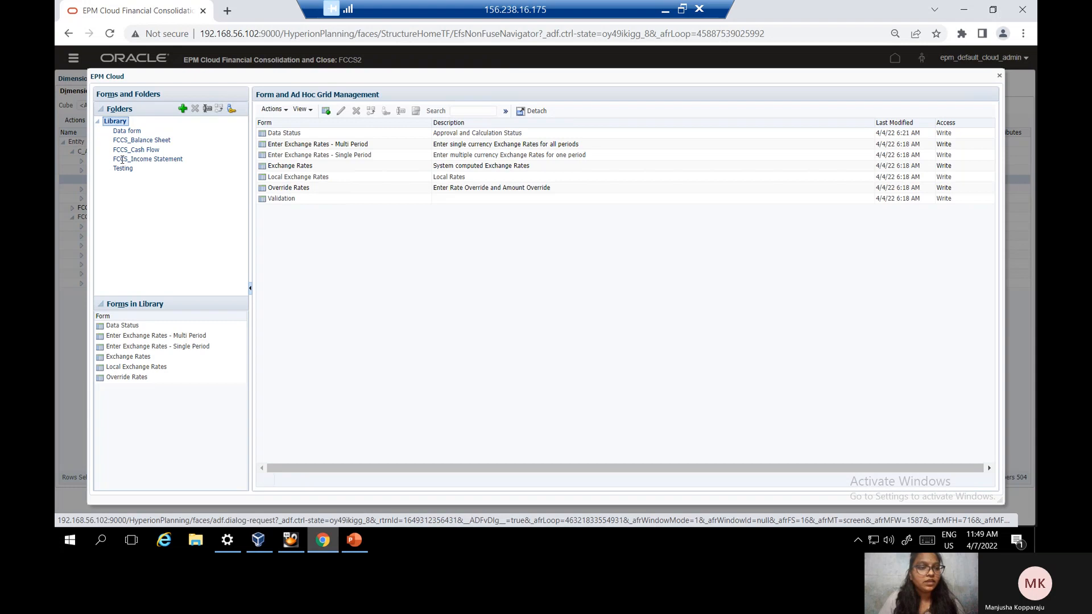
Open the layout of the attribute dimension form in the Testing folder for editing and preview the form
{"action": "left_click", "coordinate": [131, 168]}
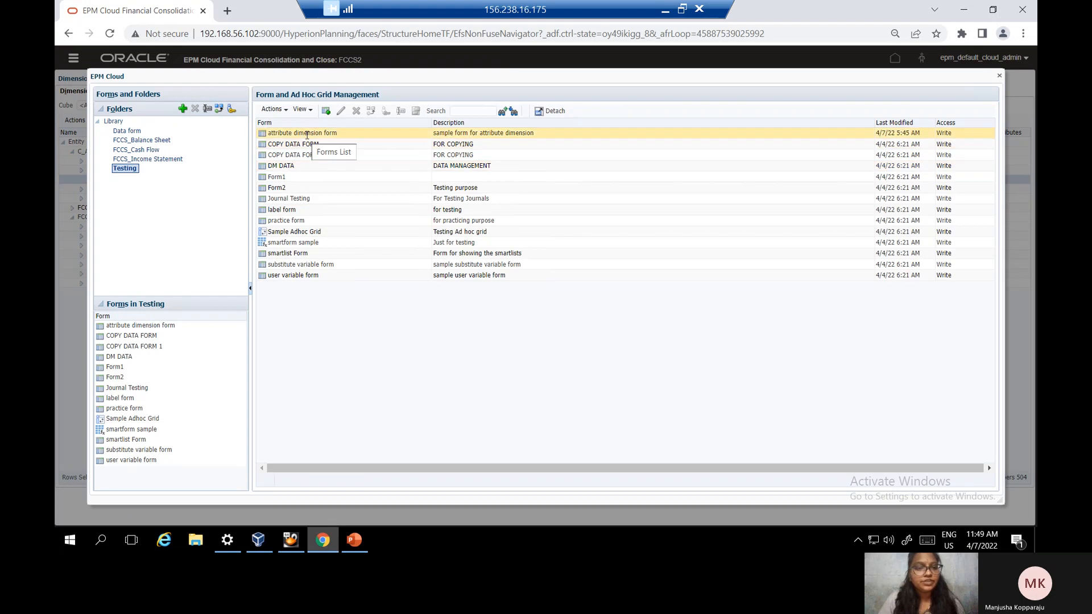
{"action": "left_click", "coordinate": [307, 135]}
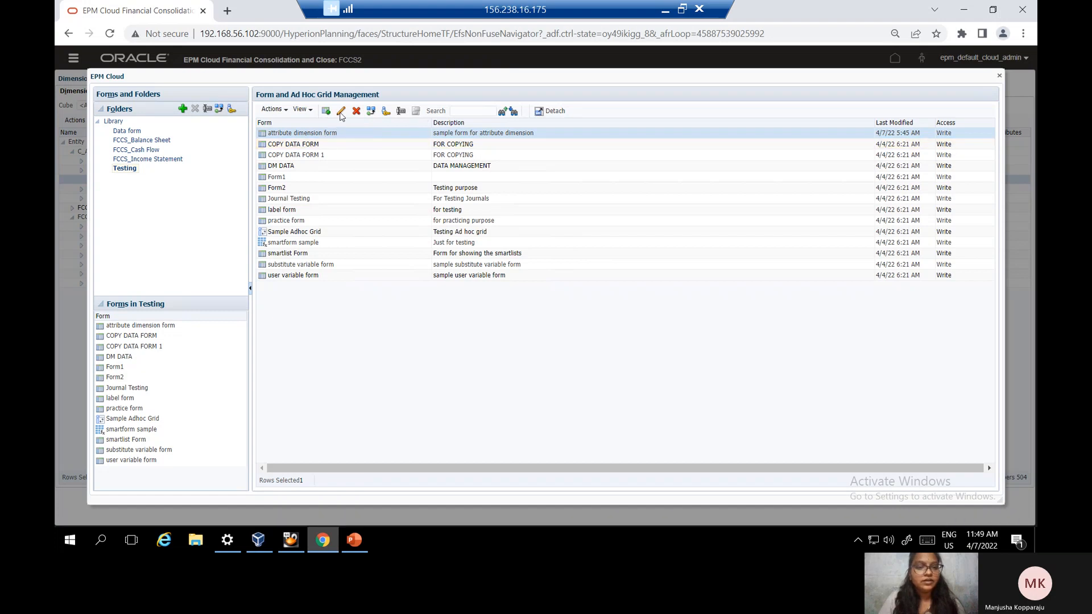
{"action": "left_click", "coordinate": [341, 113]}
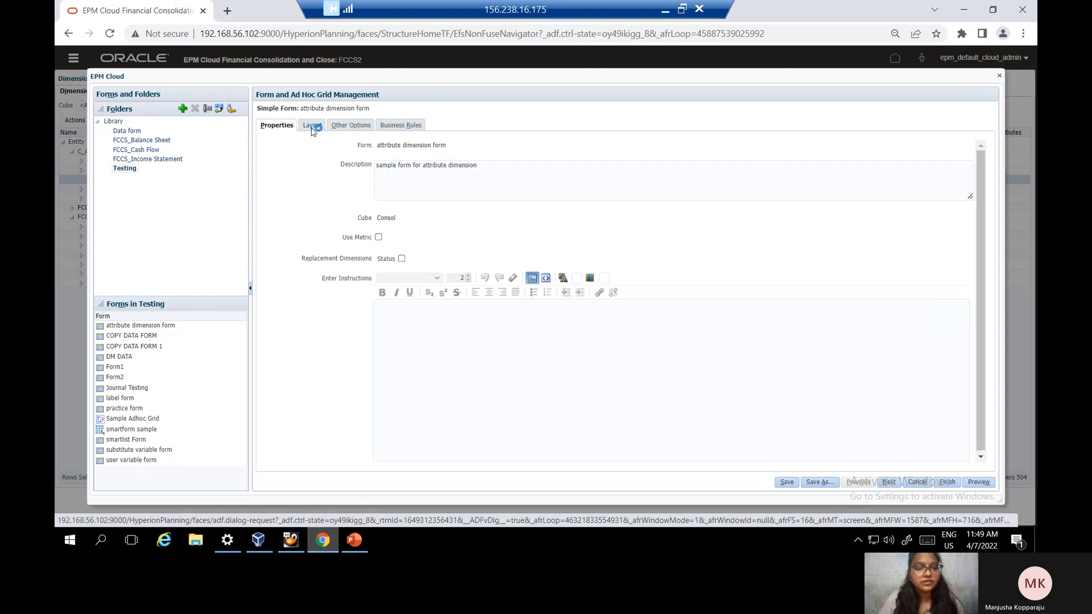
{"action": "left_click", "coordinate": [312, 126]}
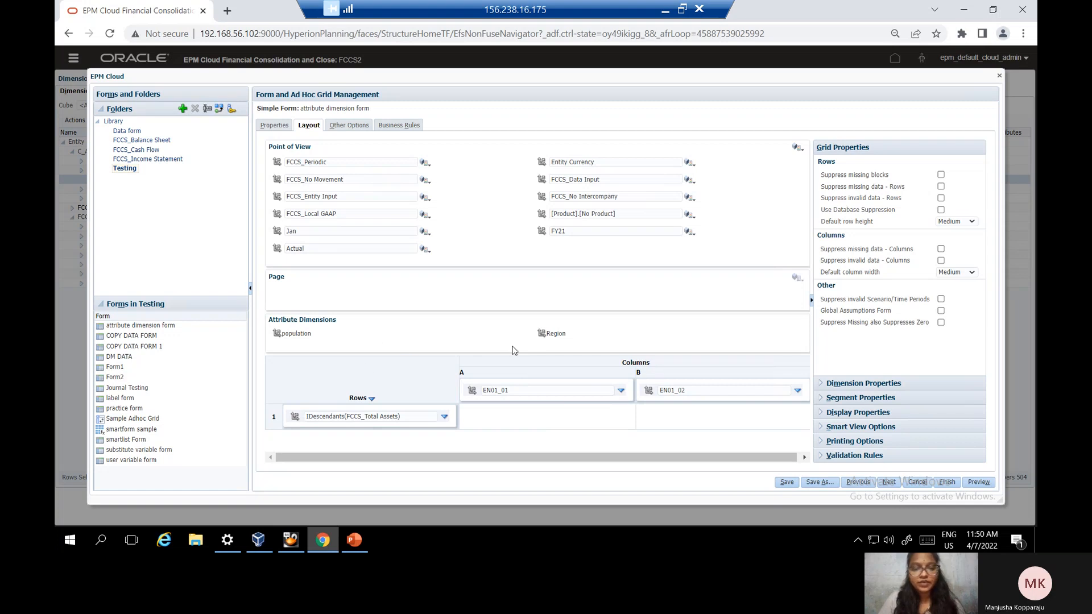
{"action": "left_click", "coordinate": [980, 483]}
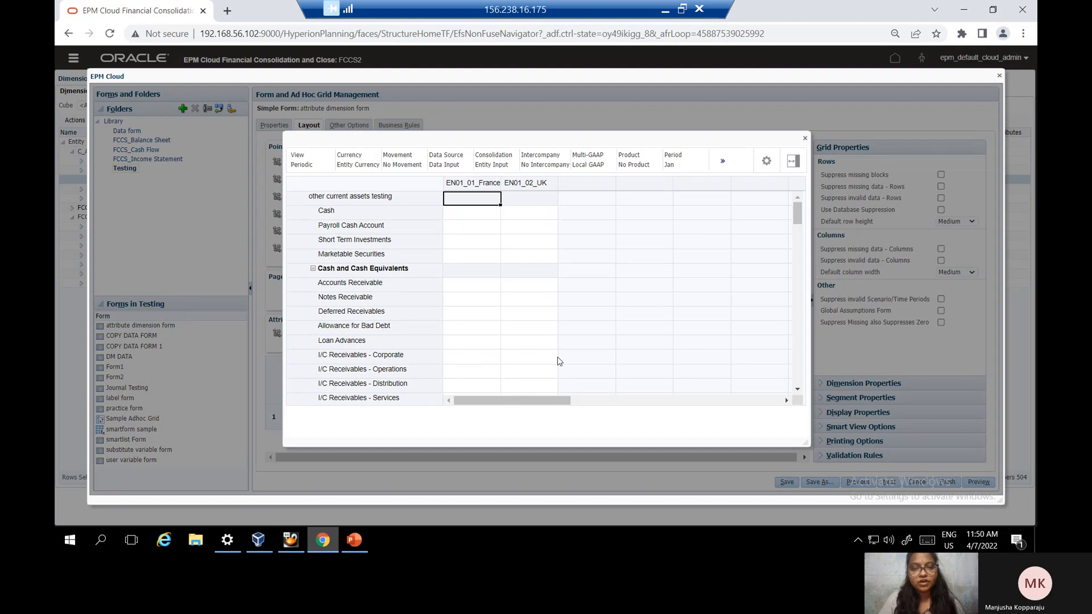
{"action": "left_click", "coordinate": [805, 139]}
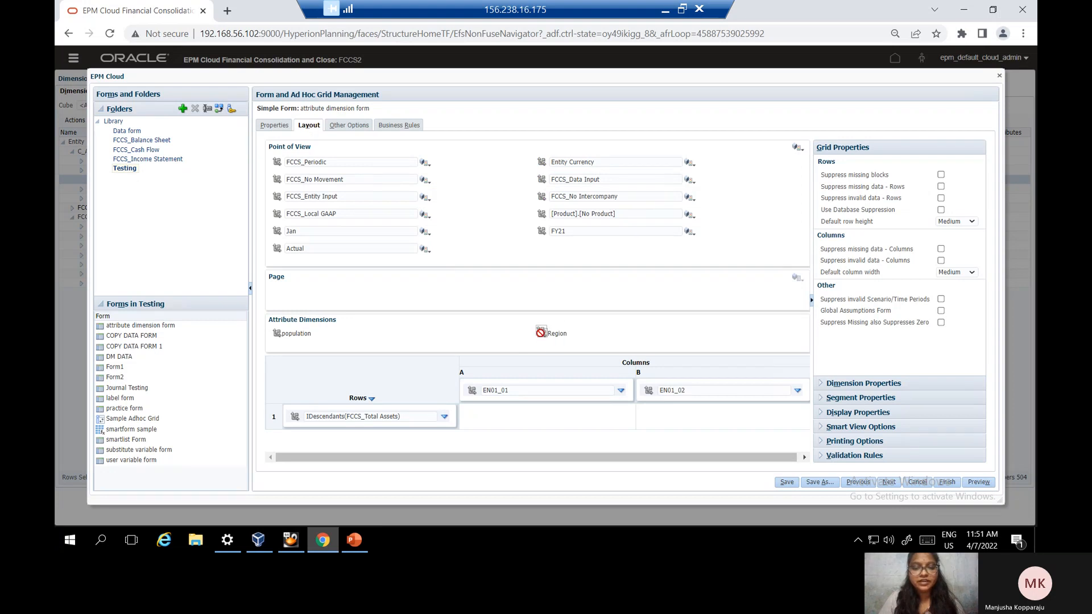
Add the Region attribute dimension to the form's Point of View with member USA and save the form
{"action": "left_click_drag", "start_coordinate": [542, 338], "coordinate": [305, 149]}
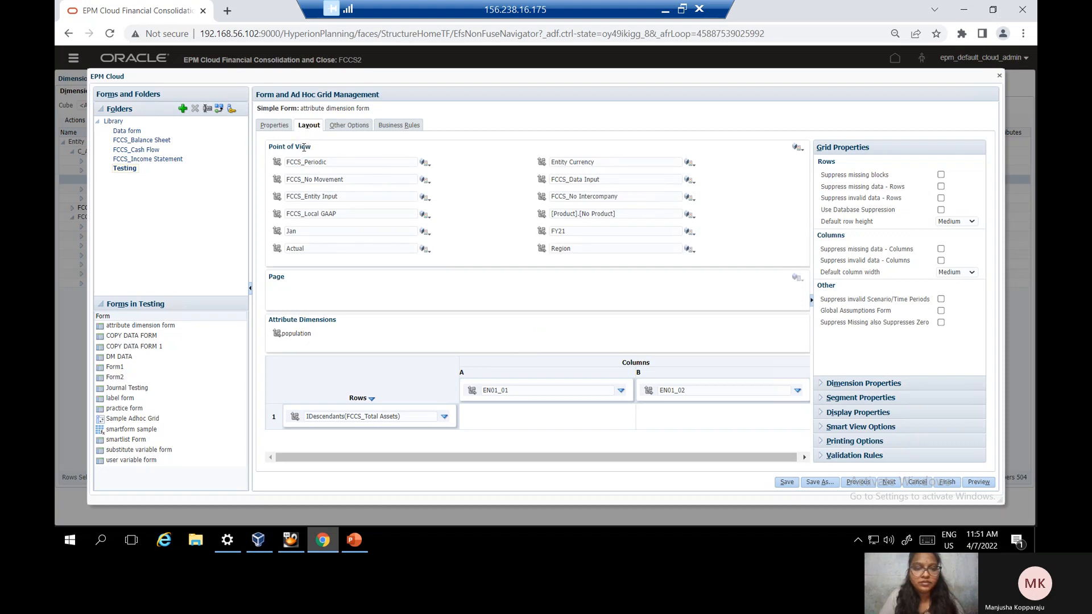
{"action": "left_click", "coordinate": [689, 249]}
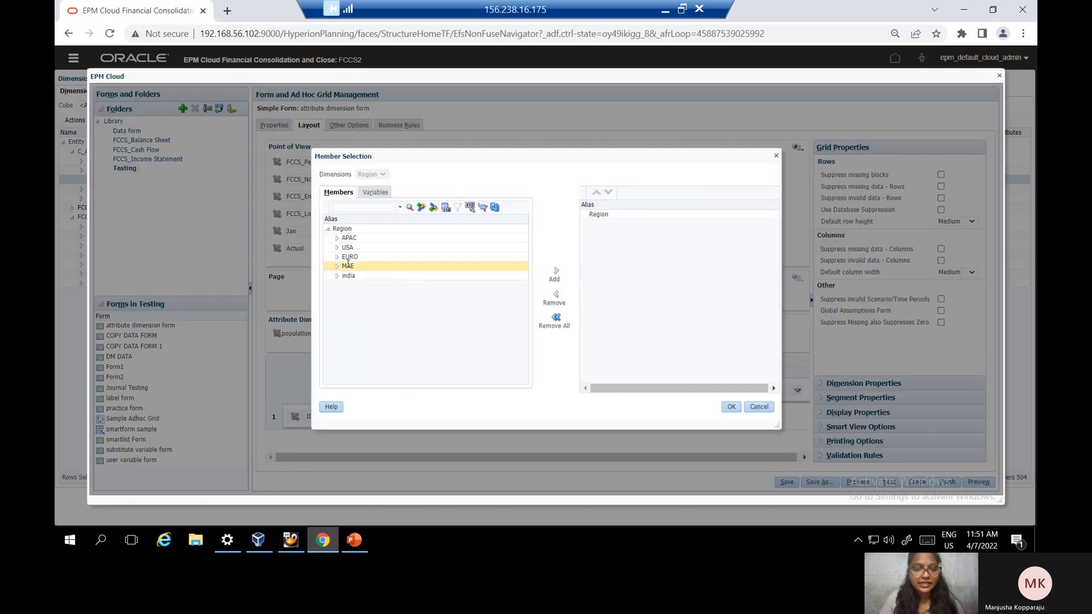
{"action": "left_click", "coordinate": [348, 248]}
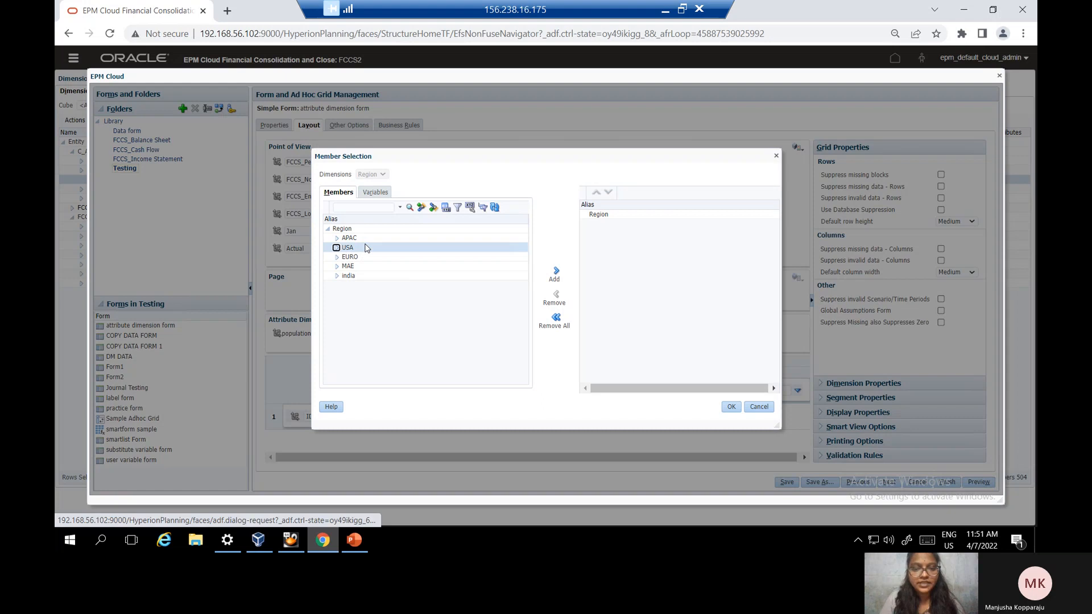
{"action": "left_click", "coordinate": [557, 274]}
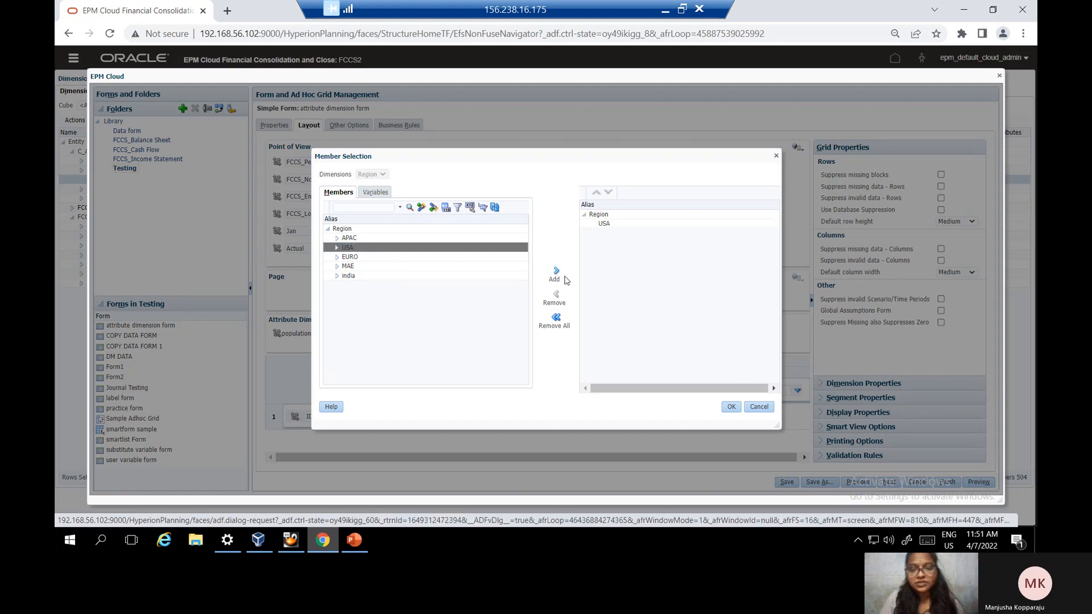
{"action": "left_click", "coordinate": [731, 406]}
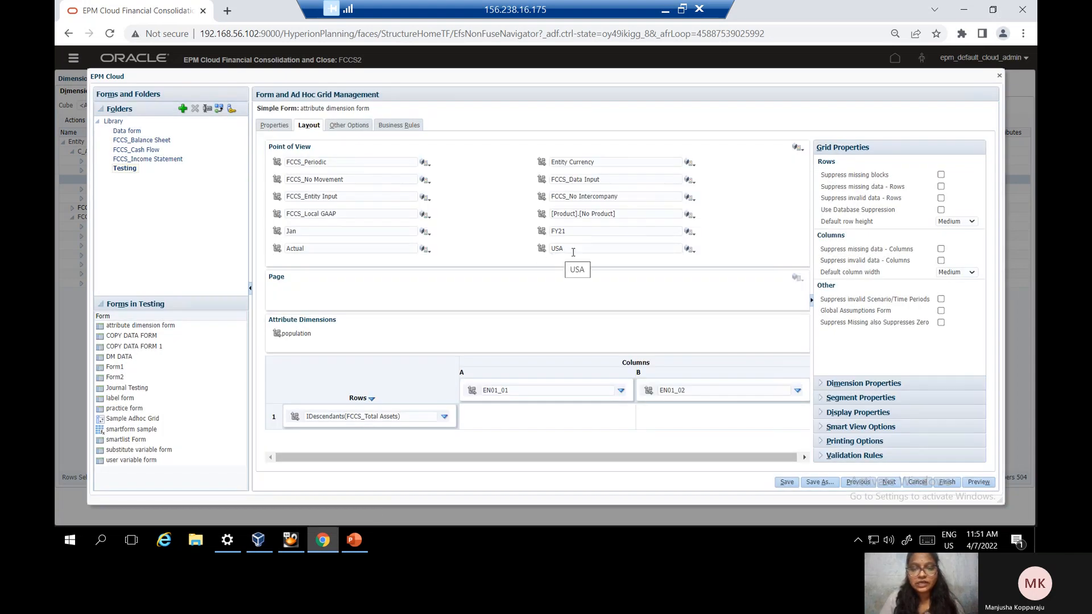
{"action": "left_click", "coordinate": [789, 484]}
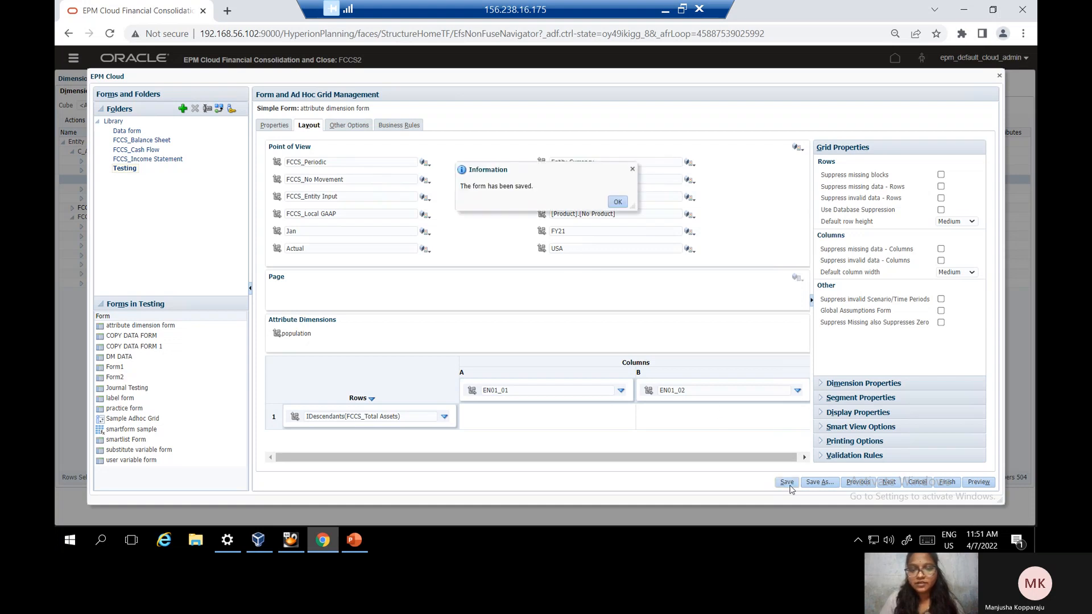
{"action": "left_click", "coordinate": [619, 203]}
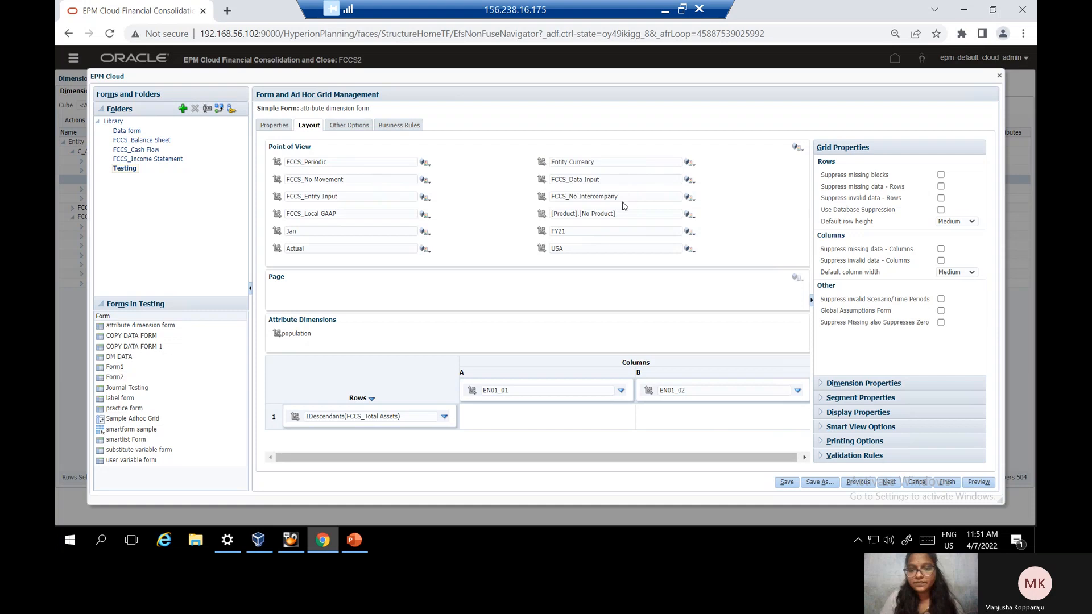
Preview the form, examine the remaining Point of View dimensions for Region, and close the preview
{"action": "left_click", "coordinate": [978, 482]}
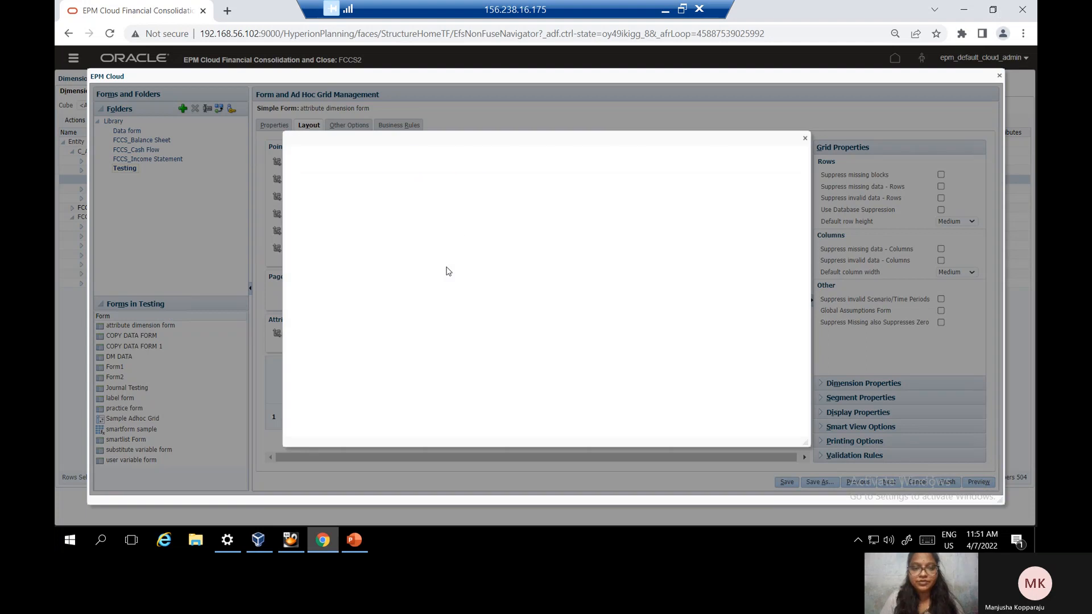
{"action": "left_click", "coordinate": [722, 163]}
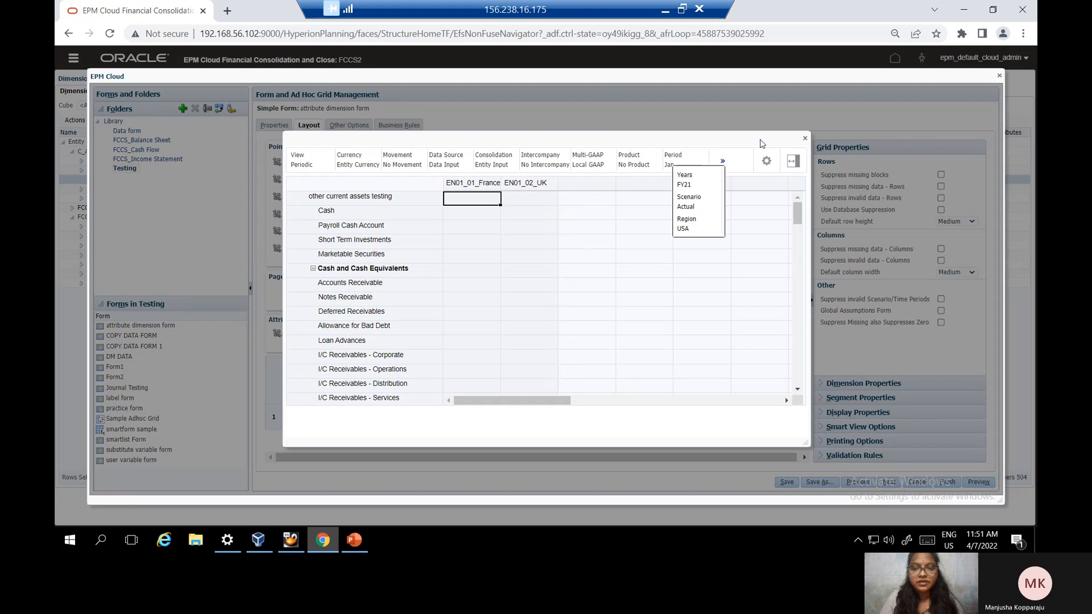
{"action": "left_click", "coordinate": [803, 137]}
{"action": "left_click", "coordinate": [803, 137]}
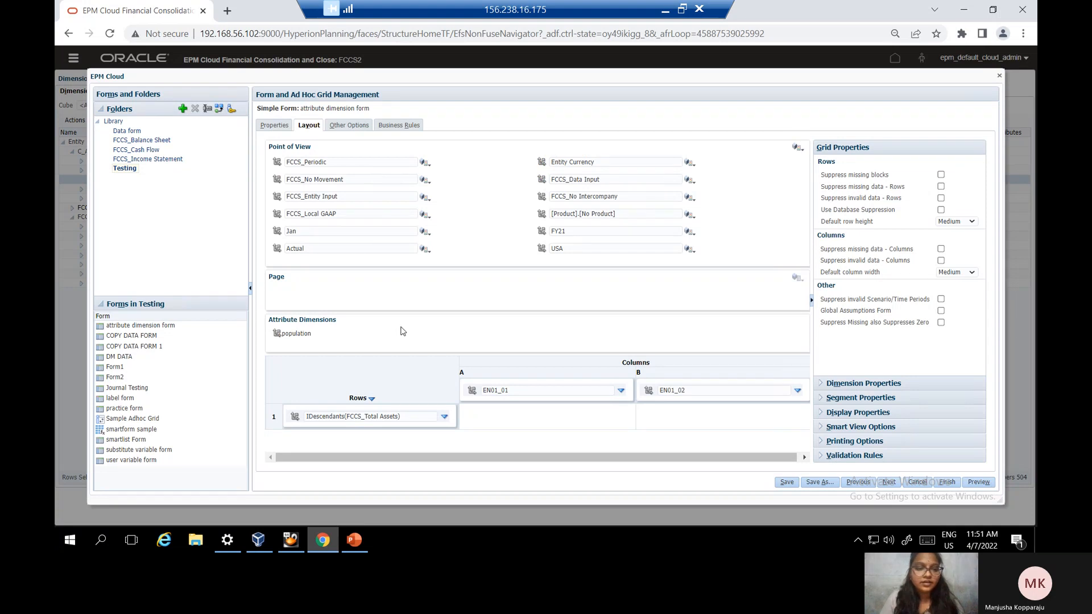
Move the Region attribute member USA from the Point of View to row 1 and preview the saved form
{"action": "left_click_drag", "start_coordinate": [541, 250], "coordinate": [302, 422]}
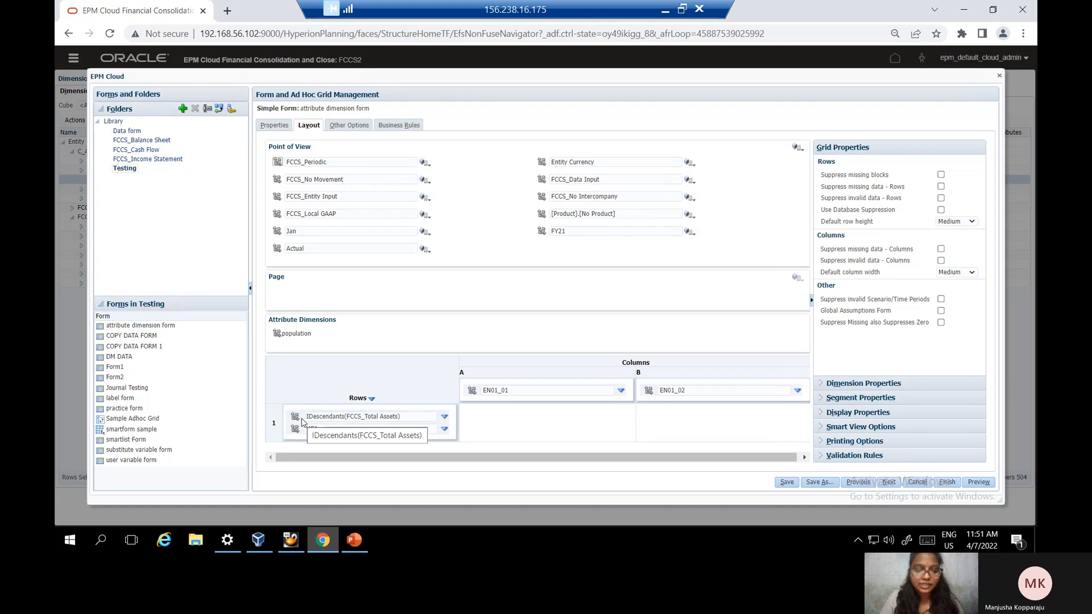
{"action": "left_click", "coordinate": [786, 482]}
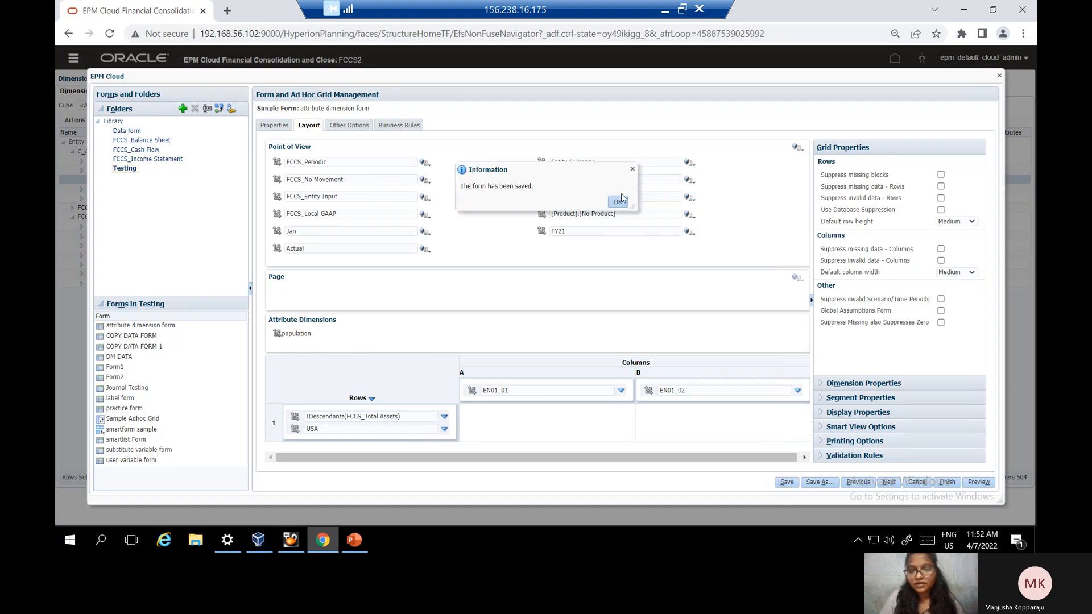
{"action": "left_click", "coordinate": [619, 201]}
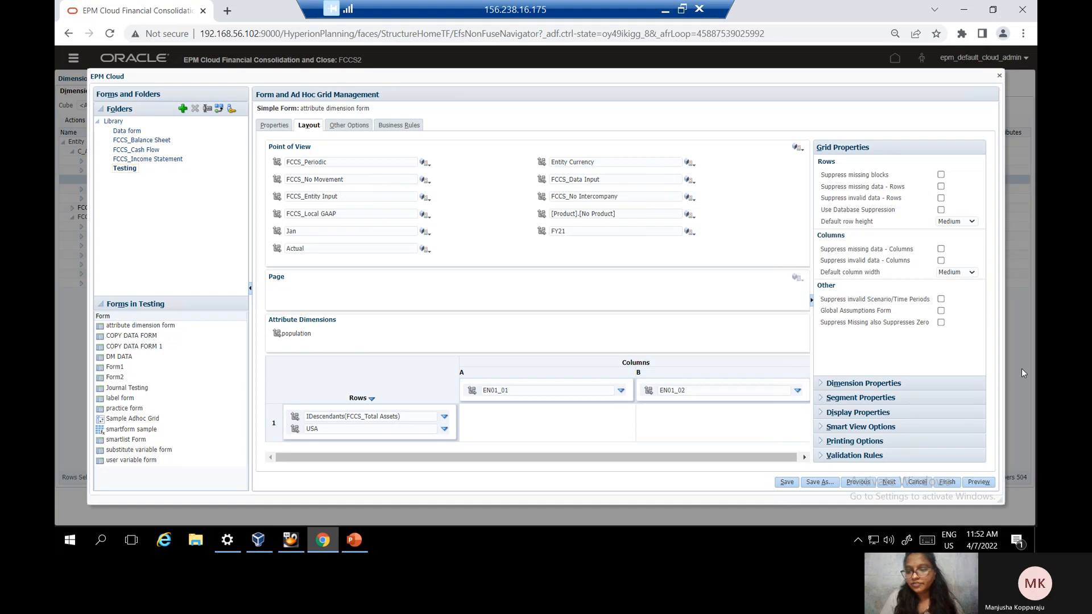
{"action": "left_click", "coordinate": [976, 483]}
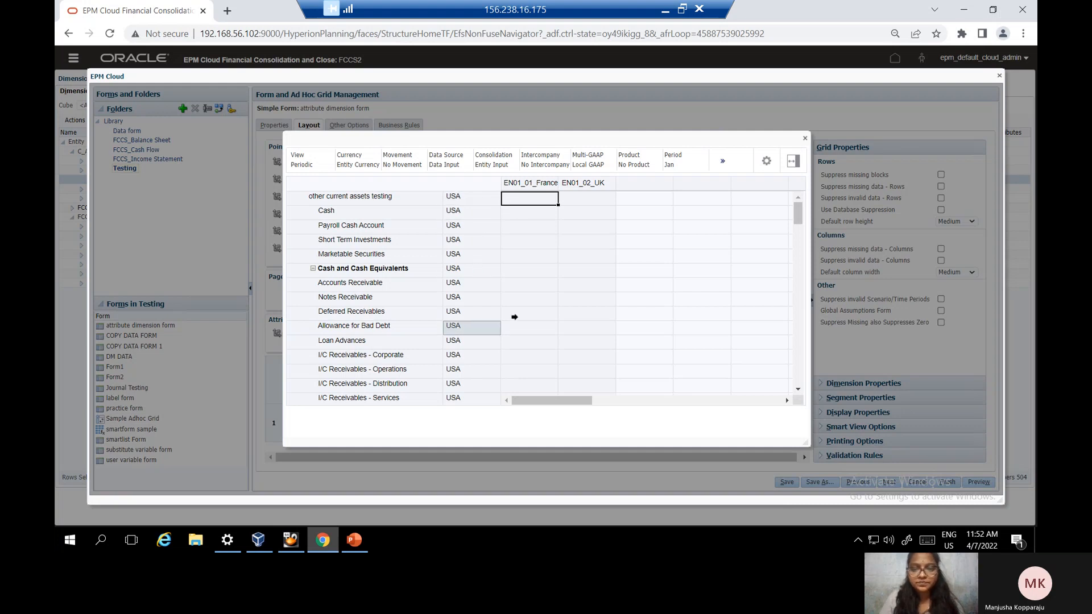
{"action": "left_click", "coordinate": [804, 140]}
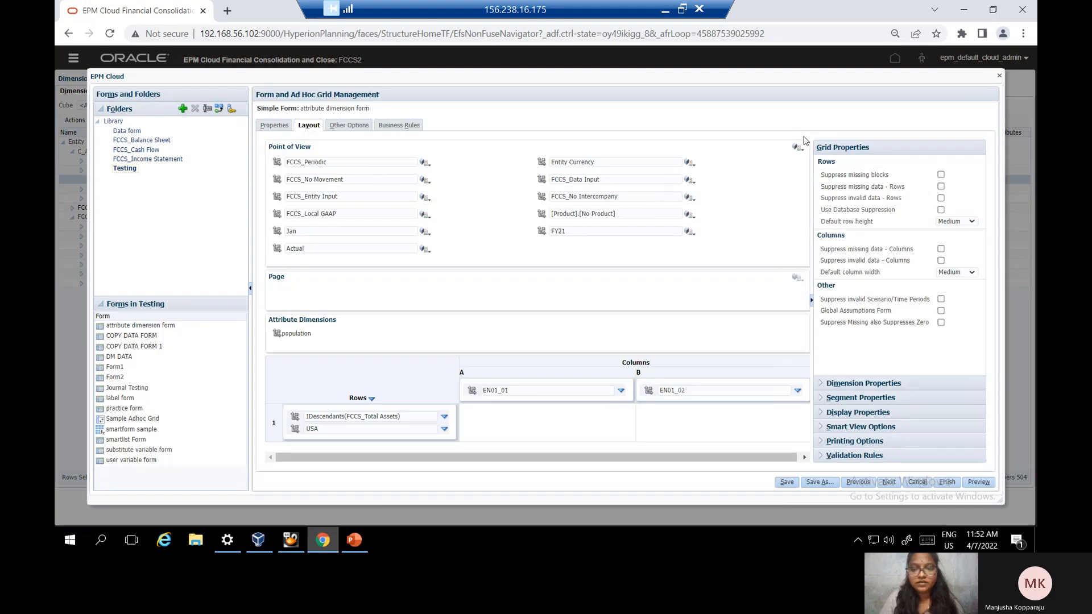
Move the Region attribute member USA from row 1 to the columns, save the form and preview it
{"action": "left_click_drag", "start_coordinate": [295, 428], "coordinate": [463, 374]}
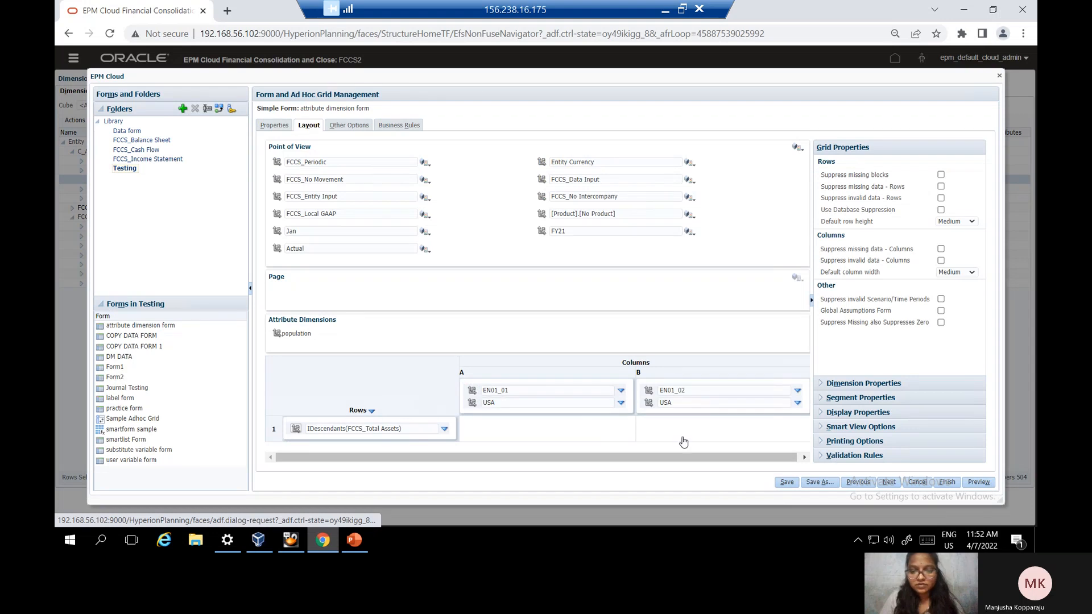
{"action": "left_click", "coordinate": [788, 483]}
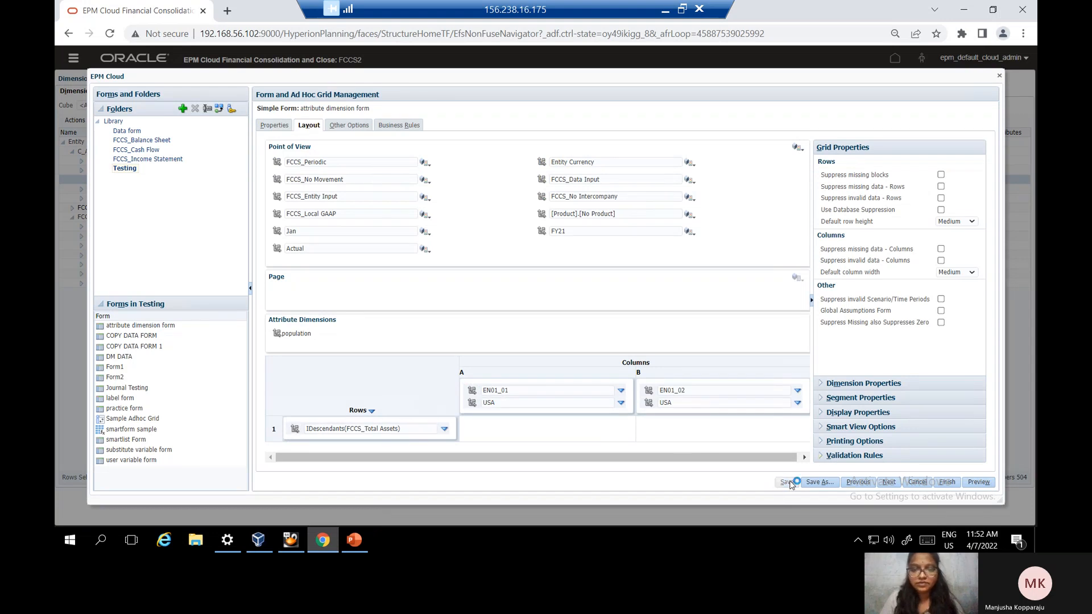
{"action": "left_click", "coordinate": [618, 203]}
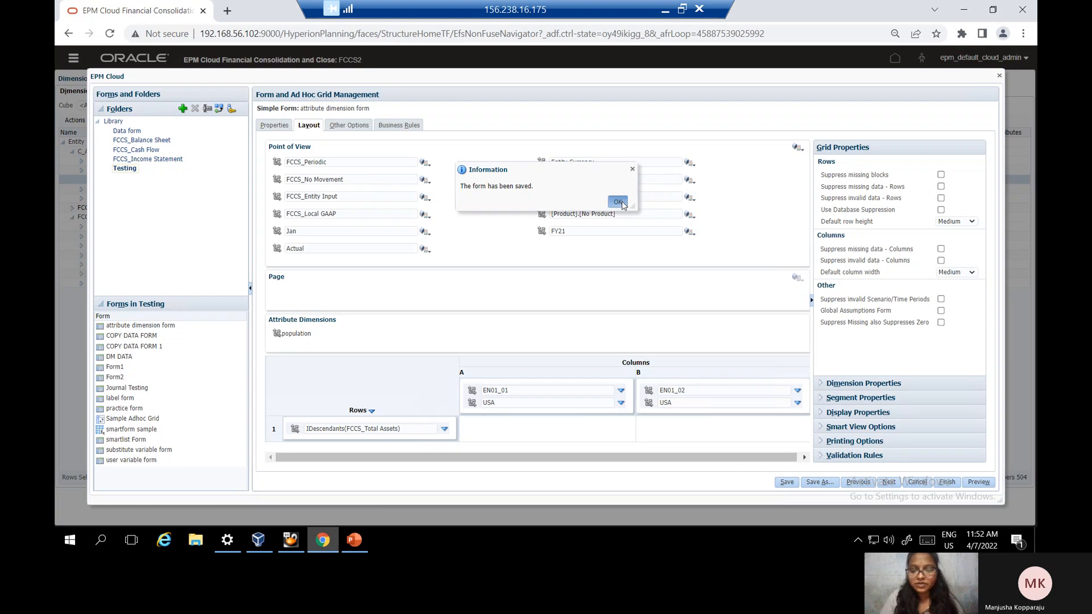
{"action": "left_click", "coordinate": [978, 482]}
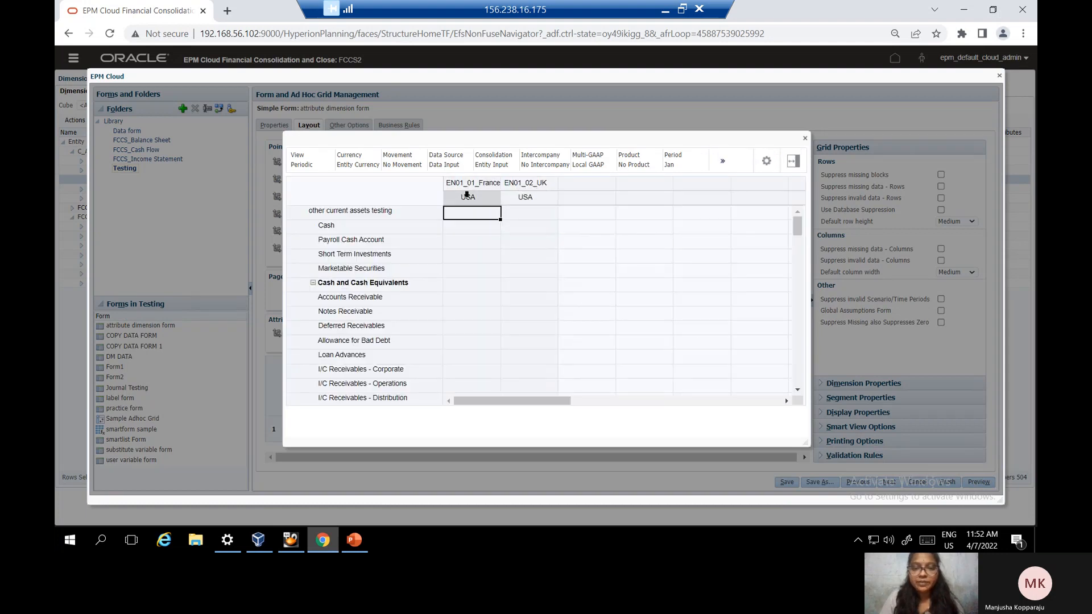
{"action": "left_click", "coordinate": [806, 139]}
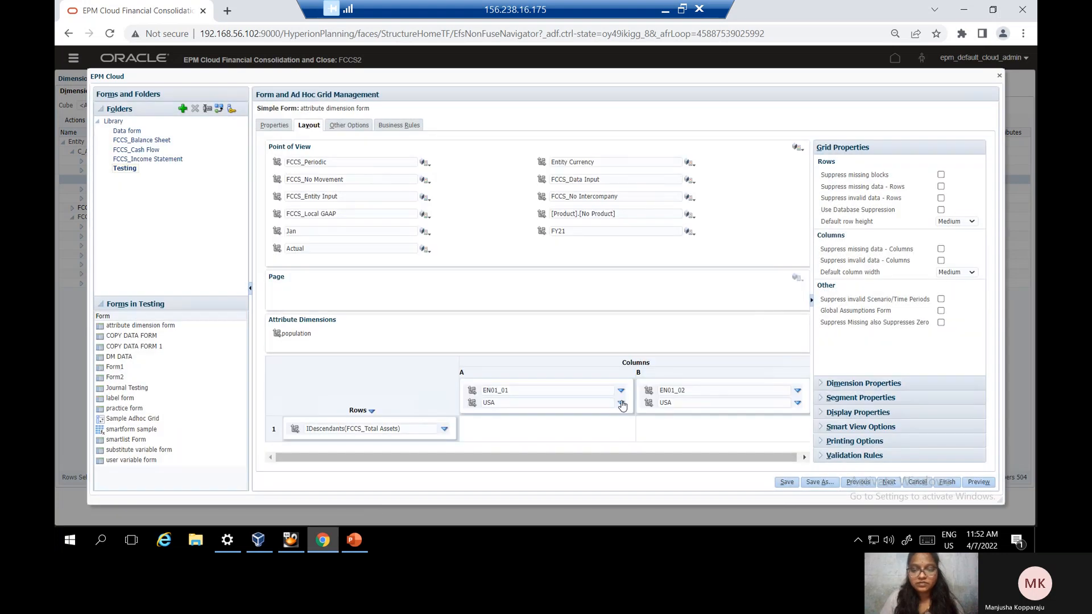
Replace USA with the top-level Region member in the attribute selection of column A
{"action": "left_click", "coordinate": [621, 400]}
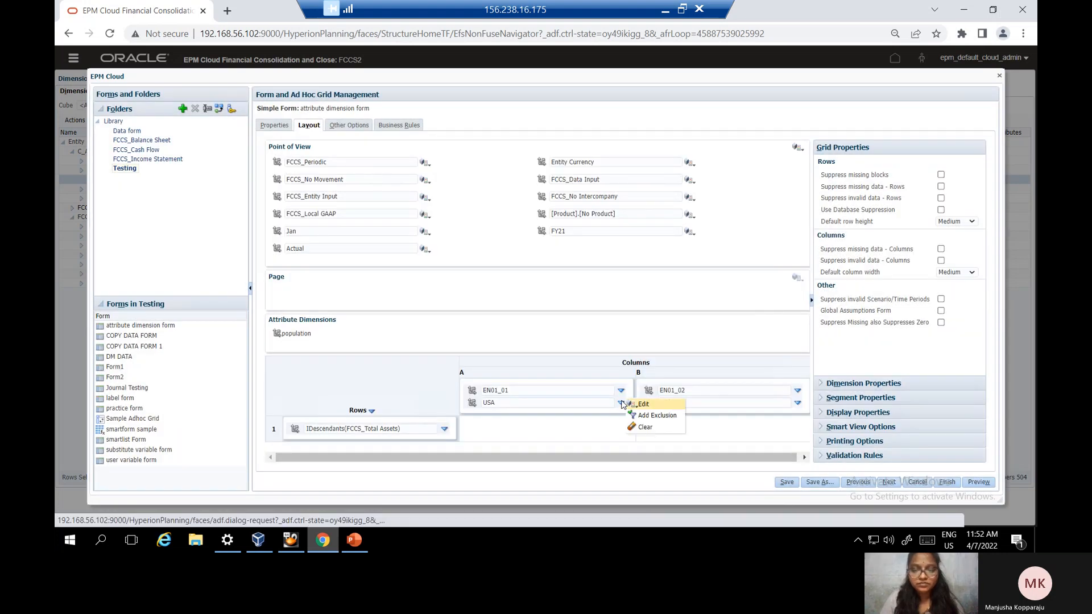
{"action": "left_click", "coordinate": [641, 405]}
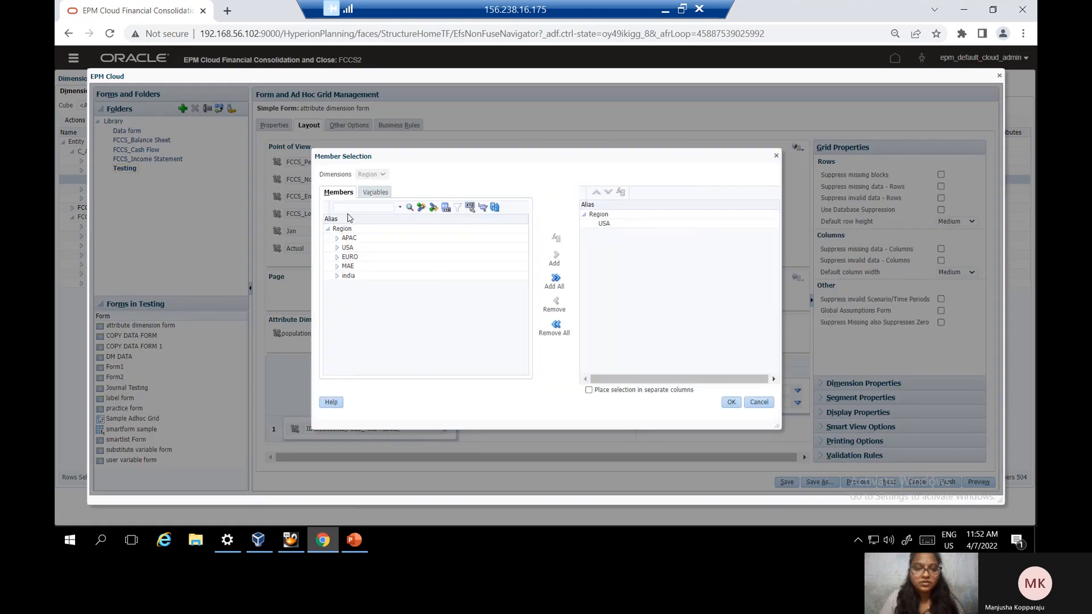
{"action": "left_click", "coordinate": [621, 225]}
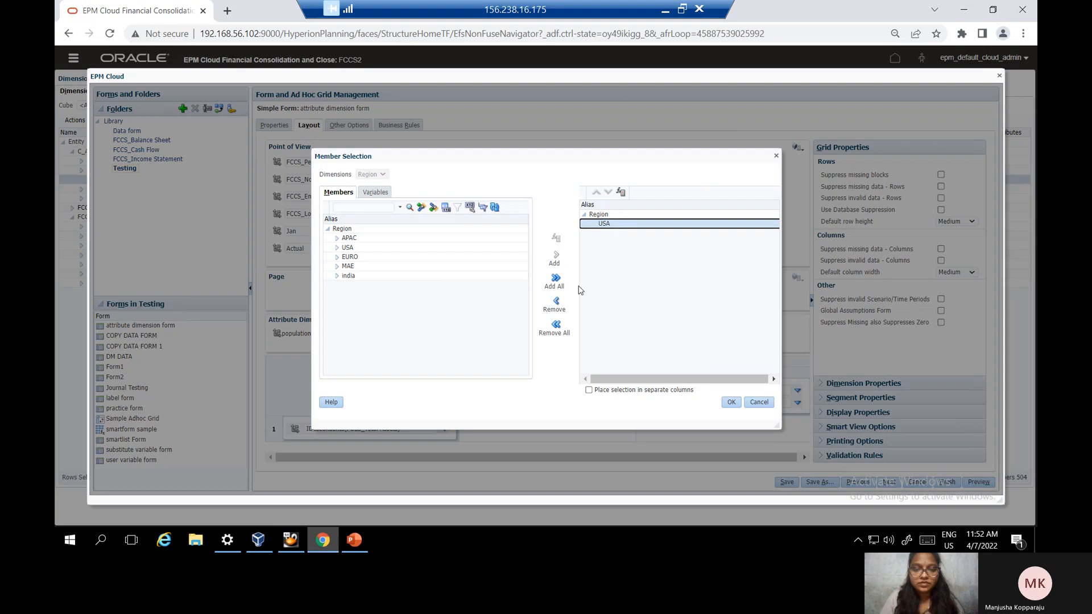
{"action": "left_click", "coordinate": [560, 305]}
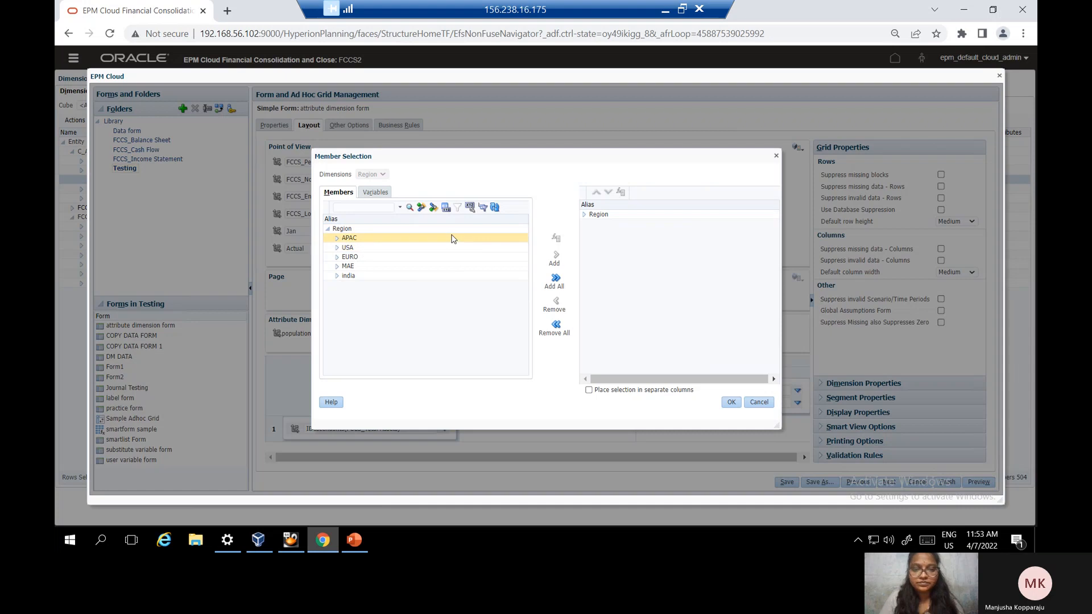
{"action": "left_click", "coordinate": [449, 230]}
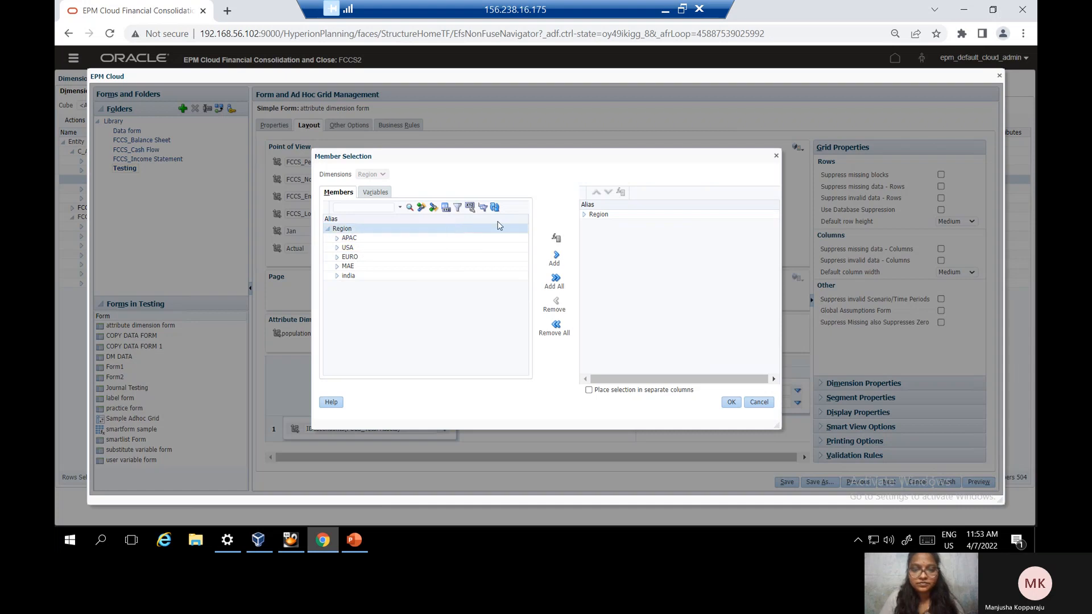
{"action": "left_click", "coordinate": [557, 257]}
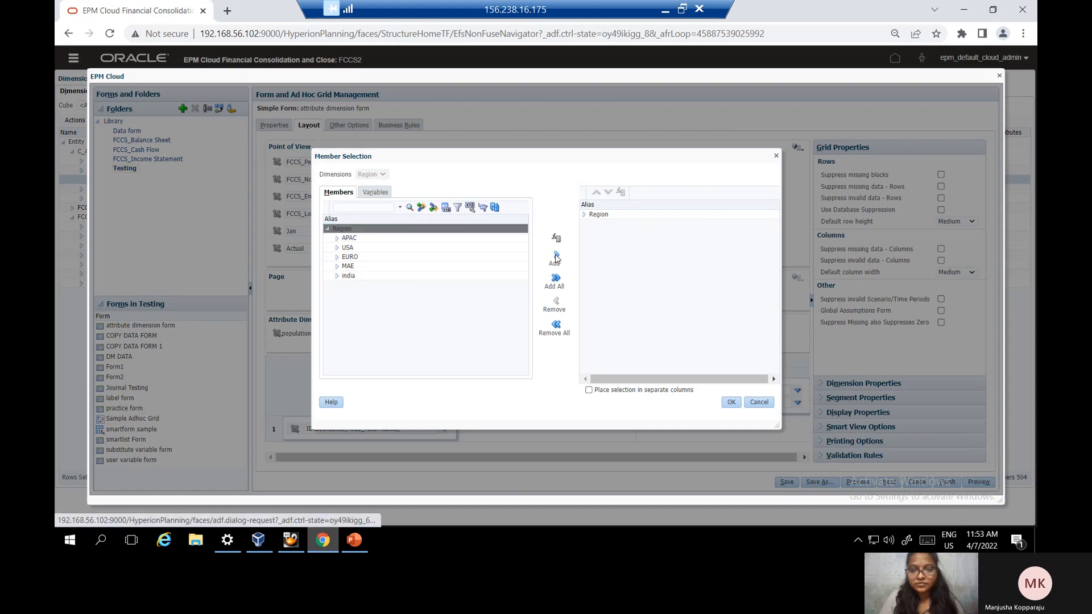
{"action": "left_click", "coordinate": [731, 402]}
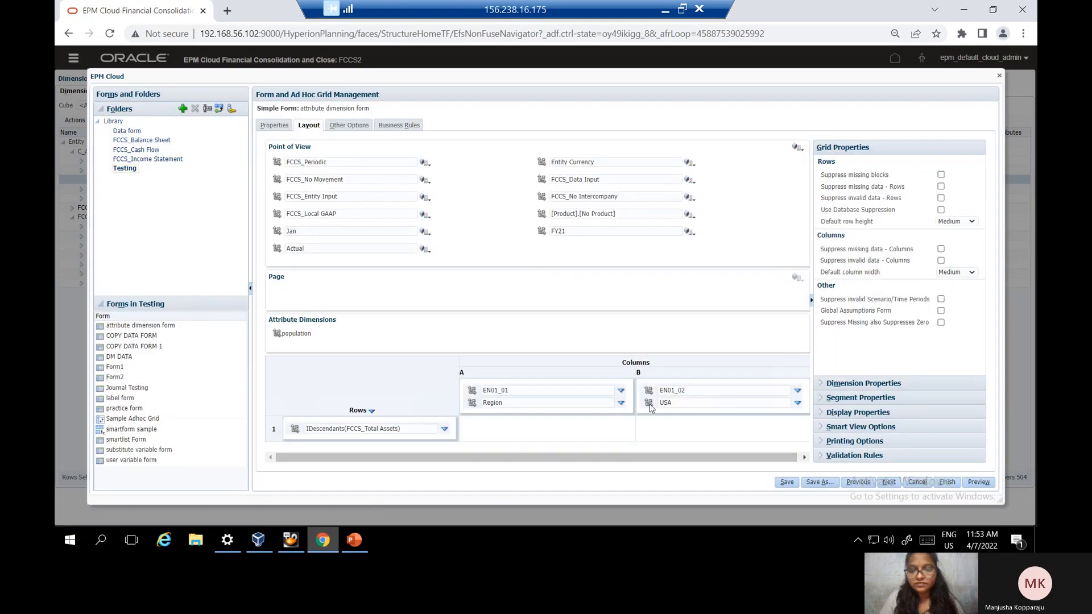
Replace USA with the top-level Region member in the attribute selection of column B and finish the form
{"action": "left_click", "coordinate": [798, 404]}
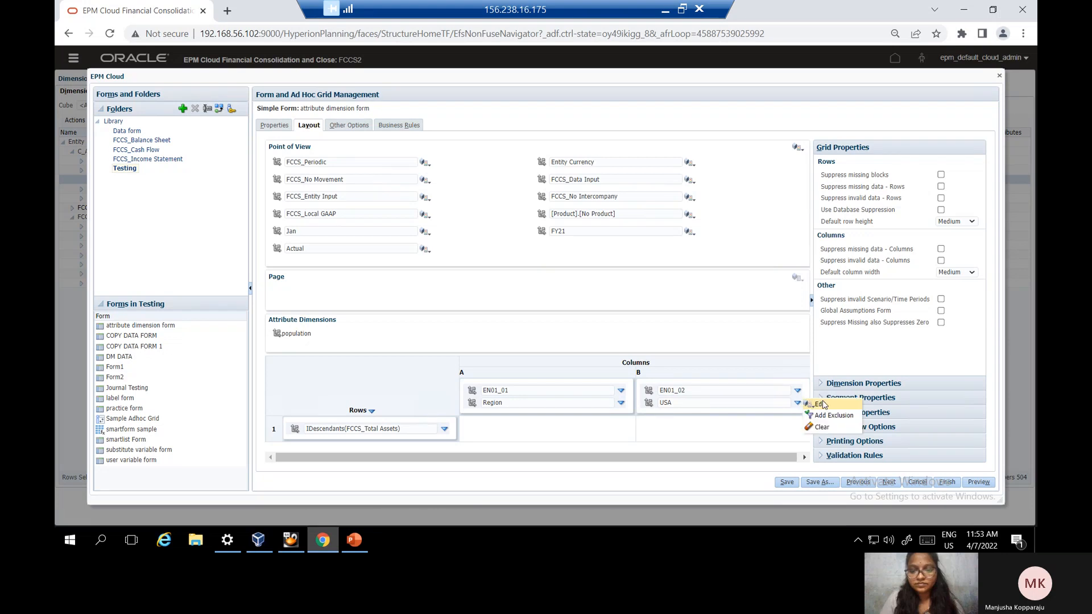
{"action": "left_click", "coordinate": [820, 404]}
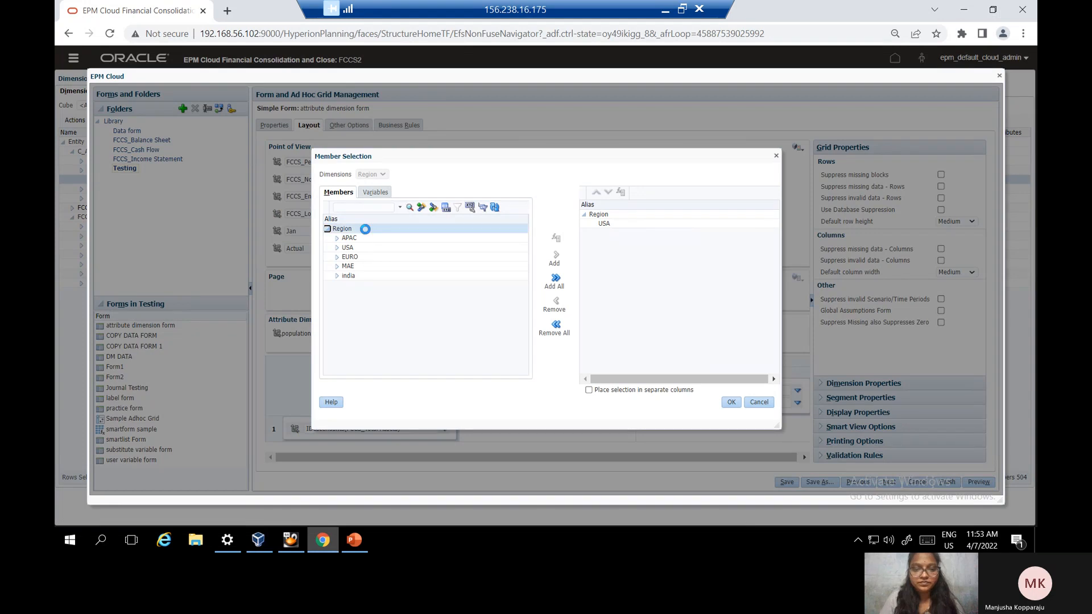
{"action": "left_click", "coordinate": [598, 224]}
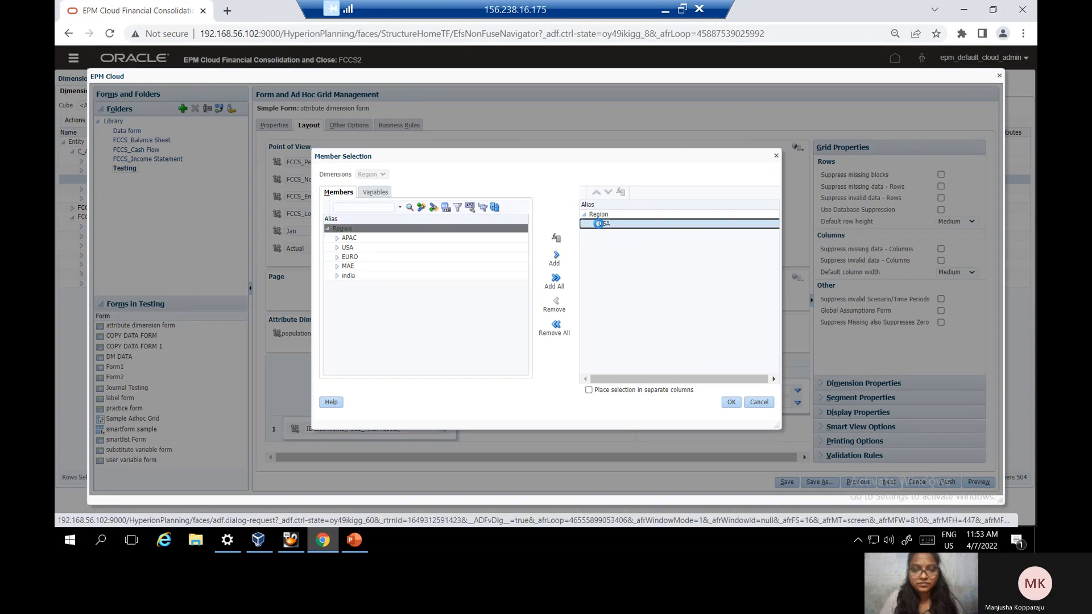
{"action": "left_click", "coordinate": [554, 302]}
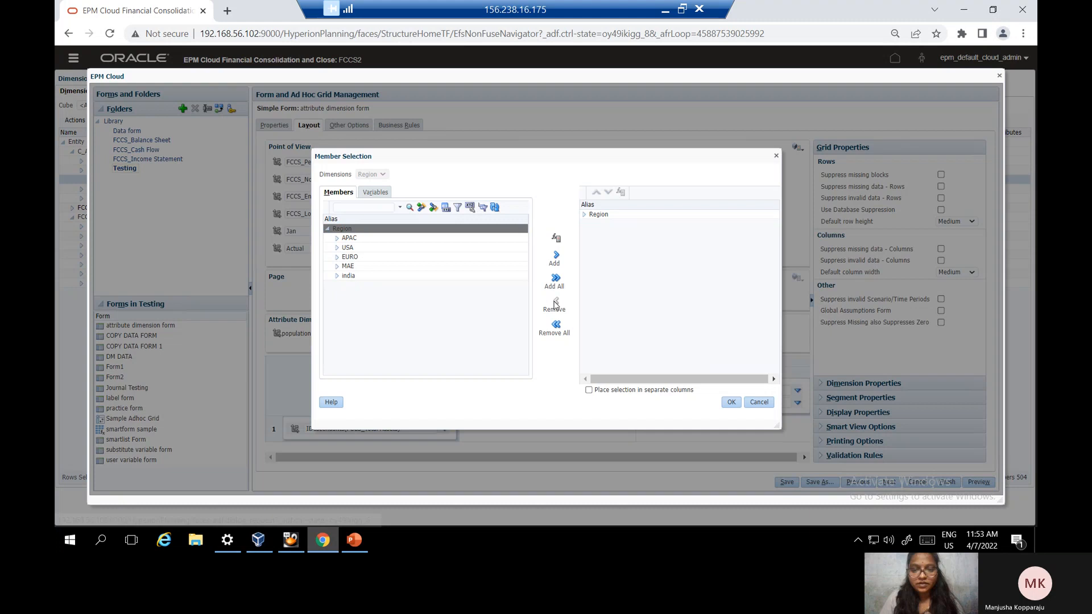
{"action": "left_click", "coordinate": [733, 402]}
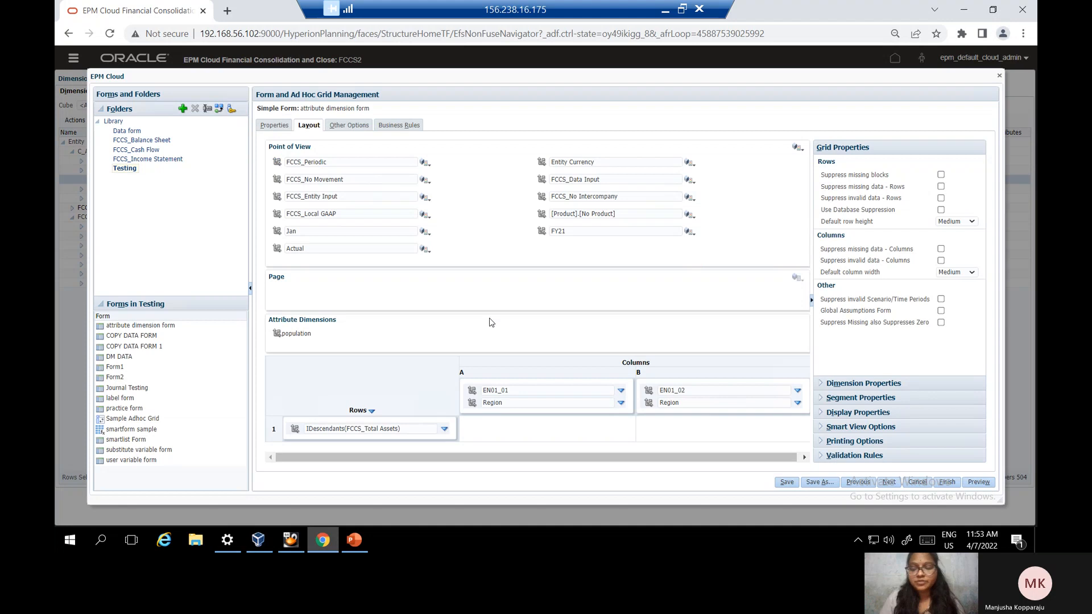
{"action": "left_click", "coordinate": [947, 483]}
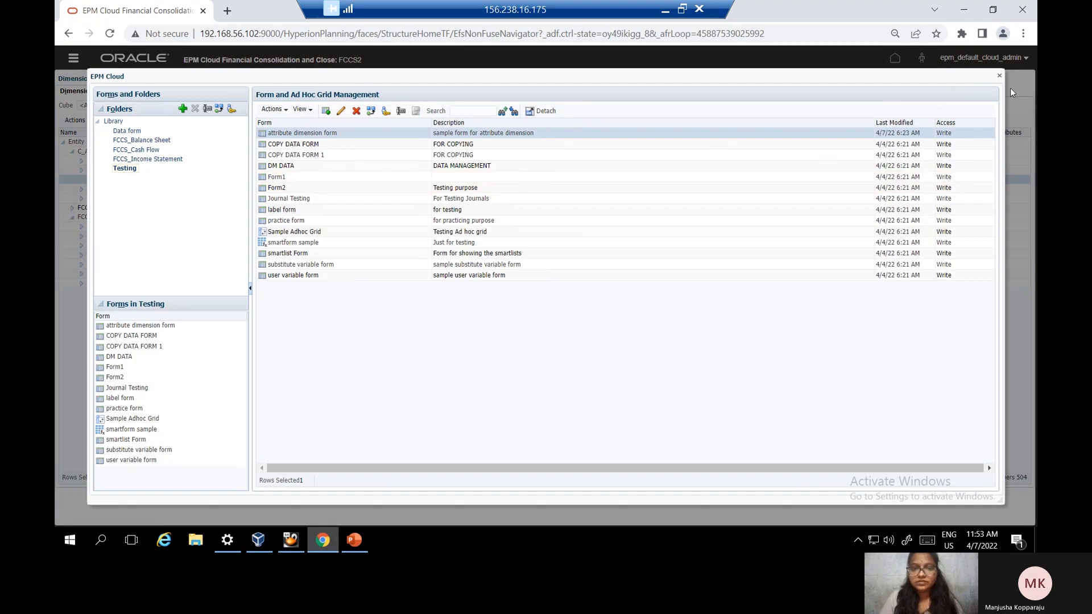
Reopen the attribute dimension form's layout, preview the Region columns, and close the forms window
{"action": "left_click", "coordinate": [340, 110]}
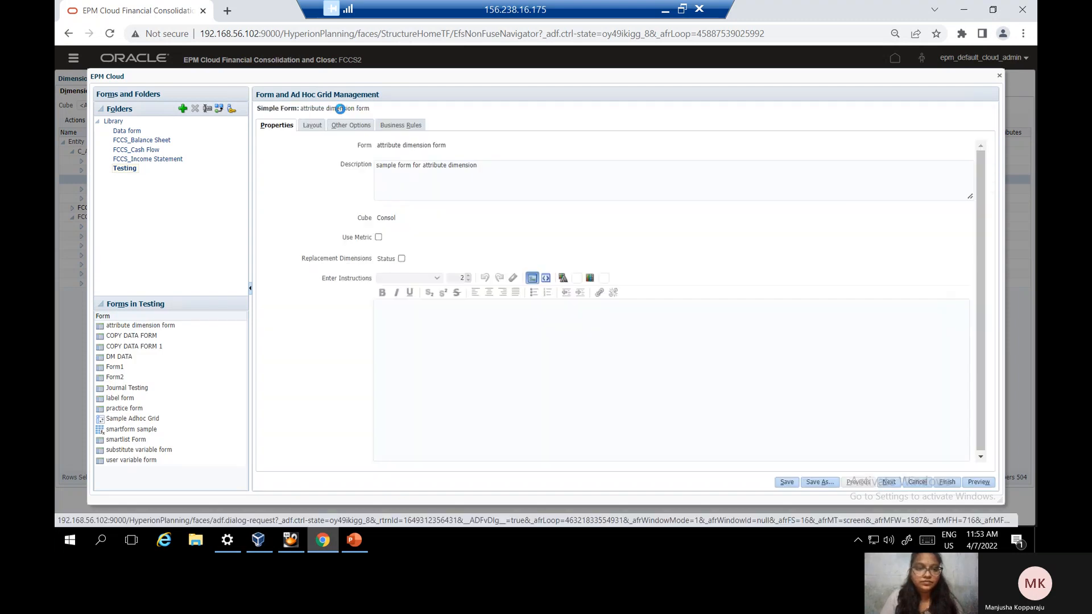
{"action": "left_click", "coordinate": [312, 126]}
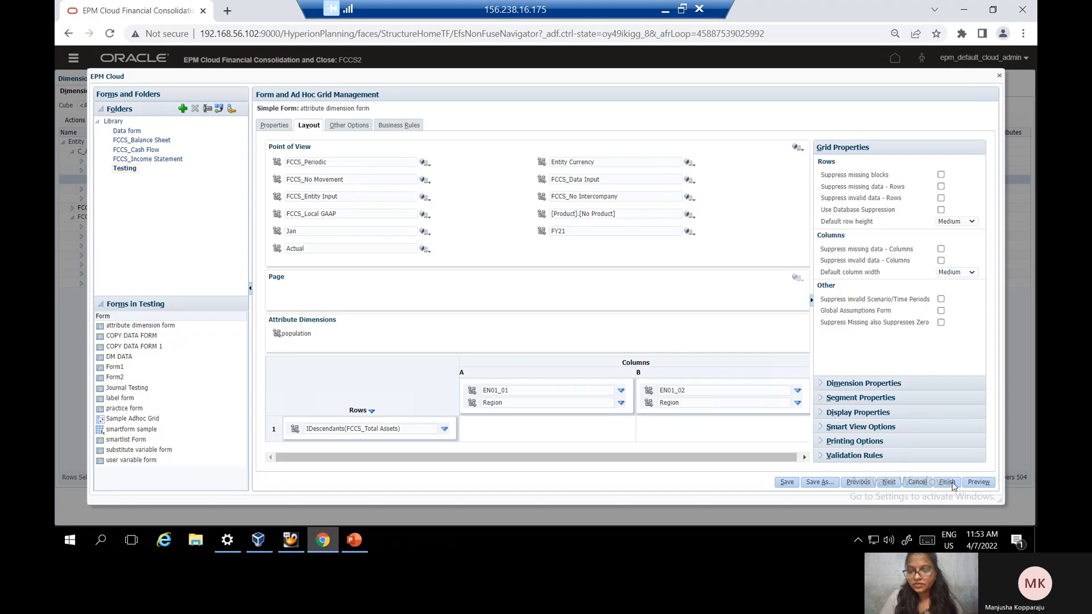
{"action": "left_click", "coordinate": [974, 482]}
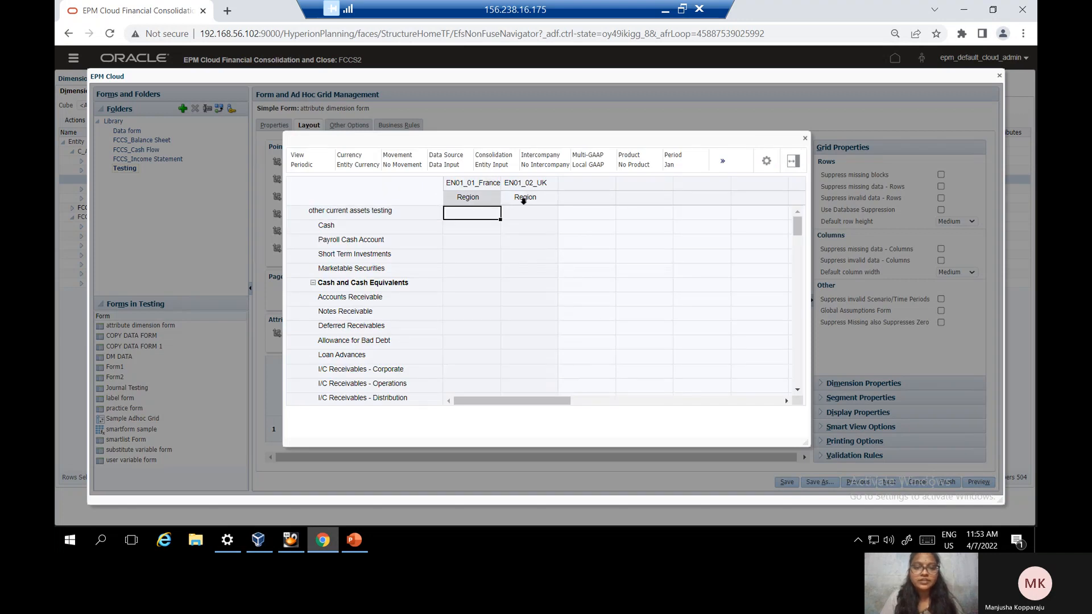
{"action": "left_click", "coordinate": [804, 138]}
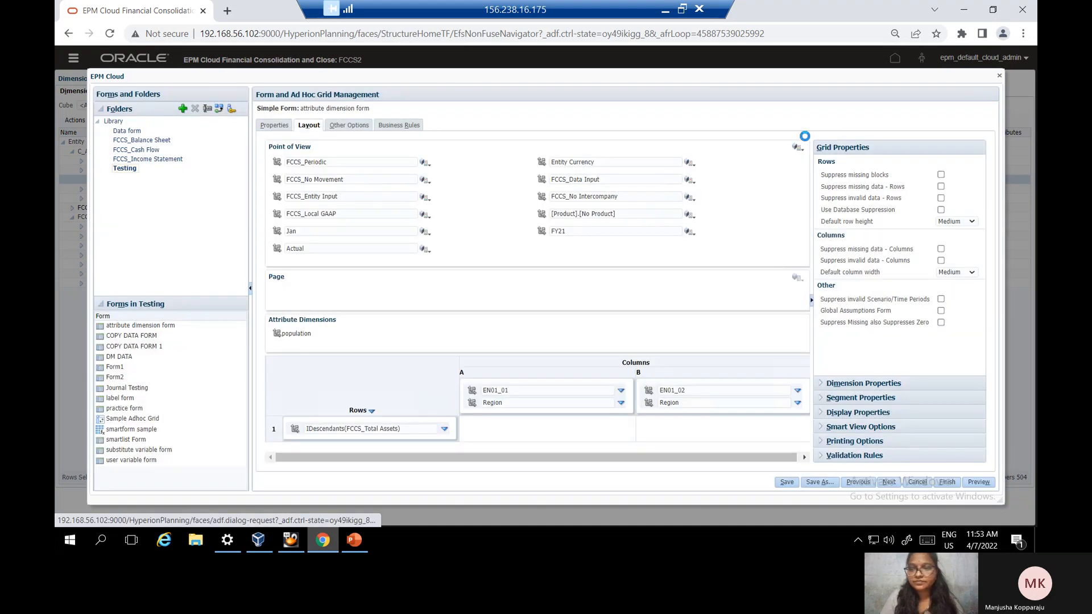
{"action": "left_click", "coordinate": [999, 76]}
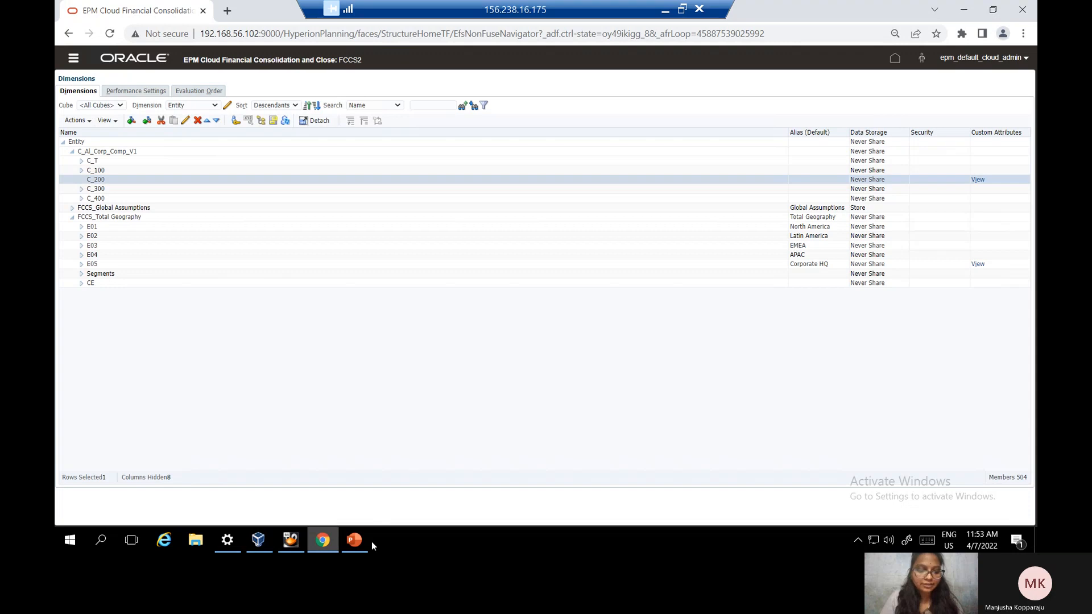
Switch to the PowerPoint presentation, read slide 5 on using attribute dimensions in RTP, and return to the Chrome window
{"action": "left_click", "coordinate": [354, 541]}
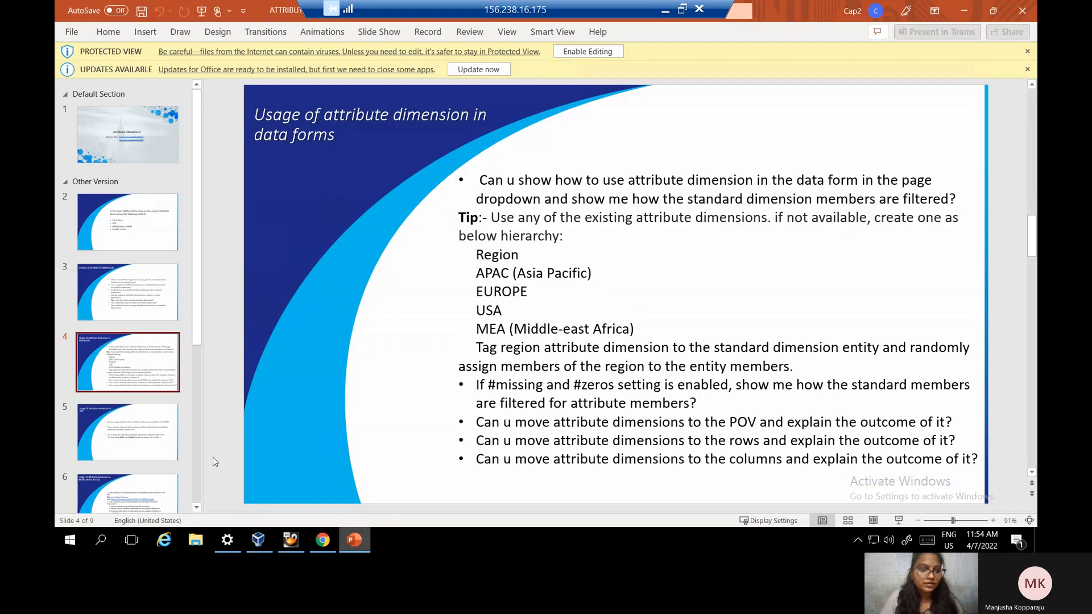
{"action": "left_click", "coordinate": [163, 416]}
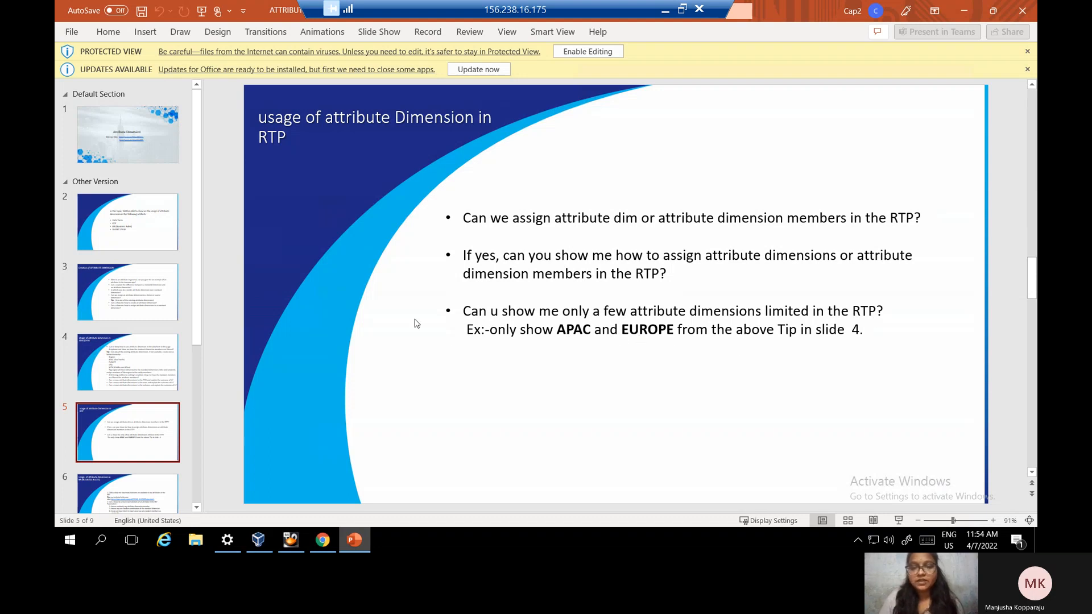
{"action": "left_click", "coordinate": [325, 545]}
{"action": "left_click", "coordinate": [325, 546]}
{"action": "left_click", "coordinate": [325, 546]}
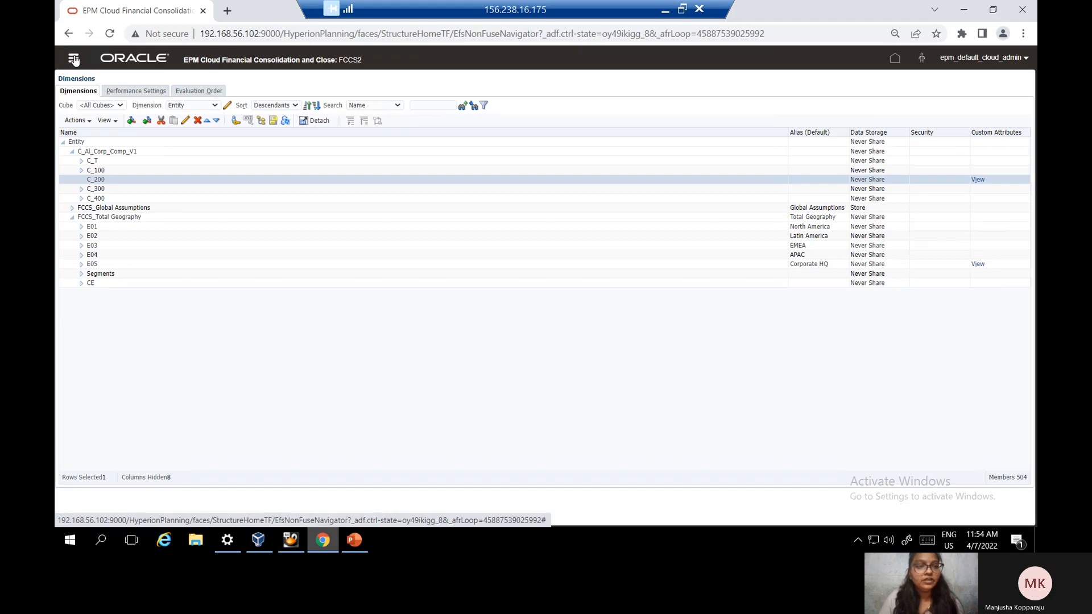
Open the business rules in Calculation Manager and bring up the Variable Designer
{"action": "left_click", "coordinate": [75, 60]}
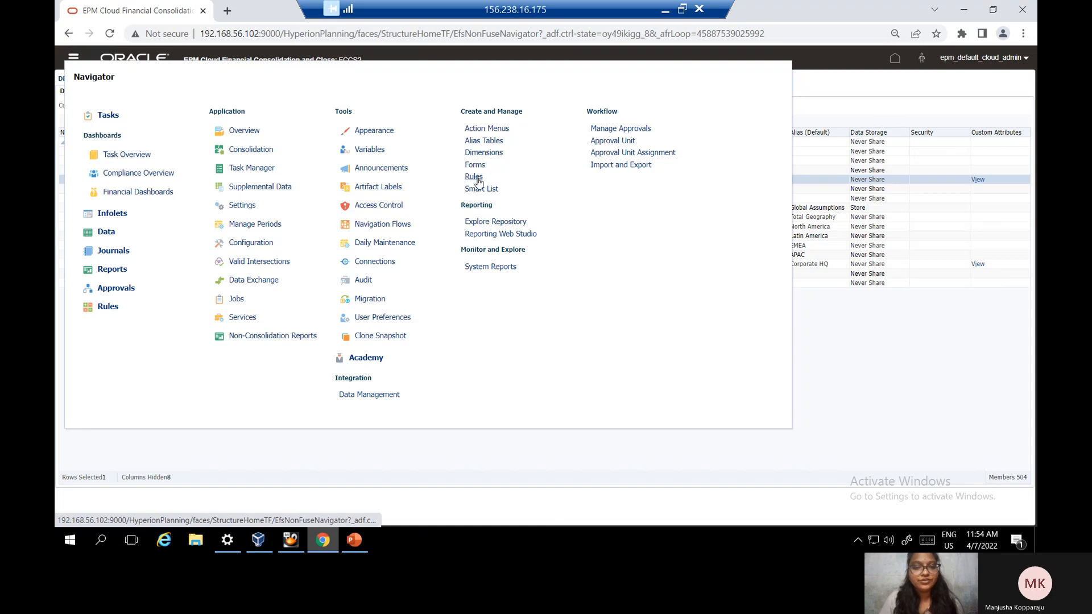
{"action": "left_click", "coordinate": [474, 177]}
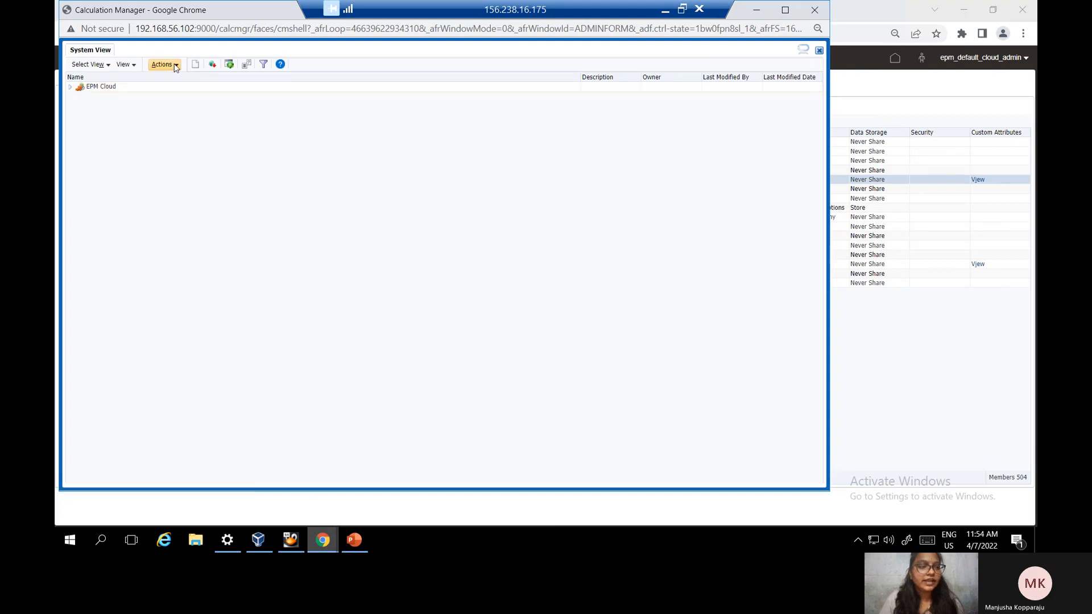
{"action": "left_click", "coordinate": [174, 66]}
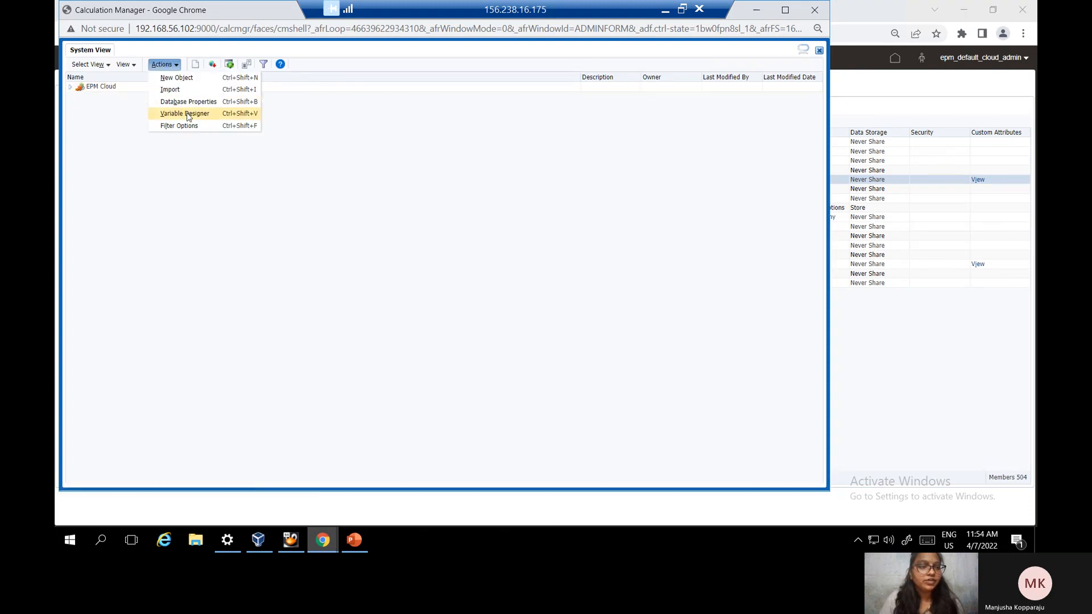
{"action": "left_click", "coordinate": [188, 115]}
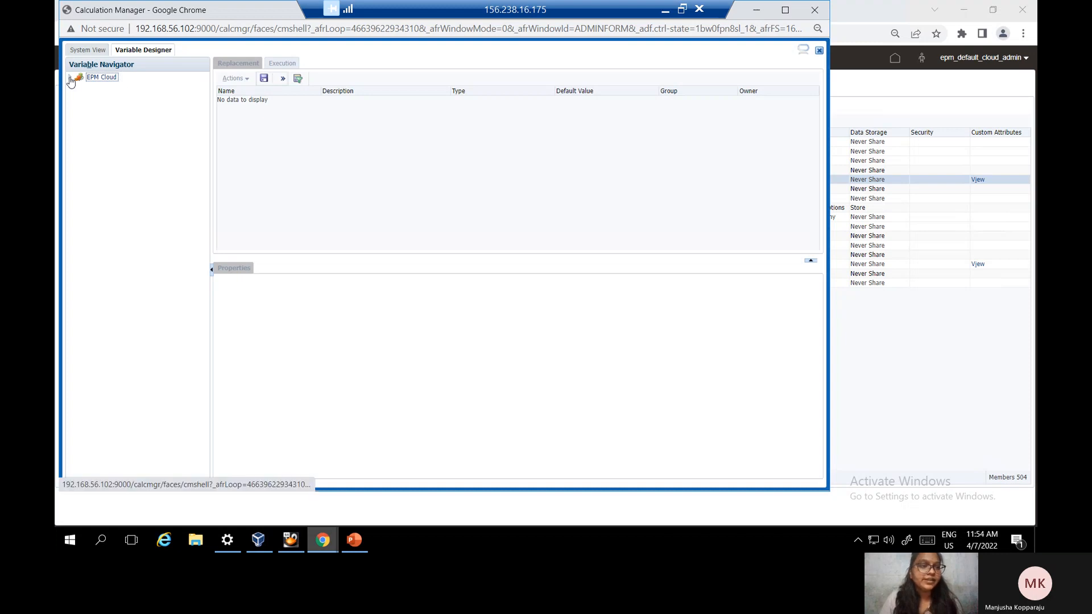
Display the replacement variables of the FCCS2 Consol cube and examine the properties of rtp_entityattribute
{"action": "left_click", "coordinate": [70, 79]}
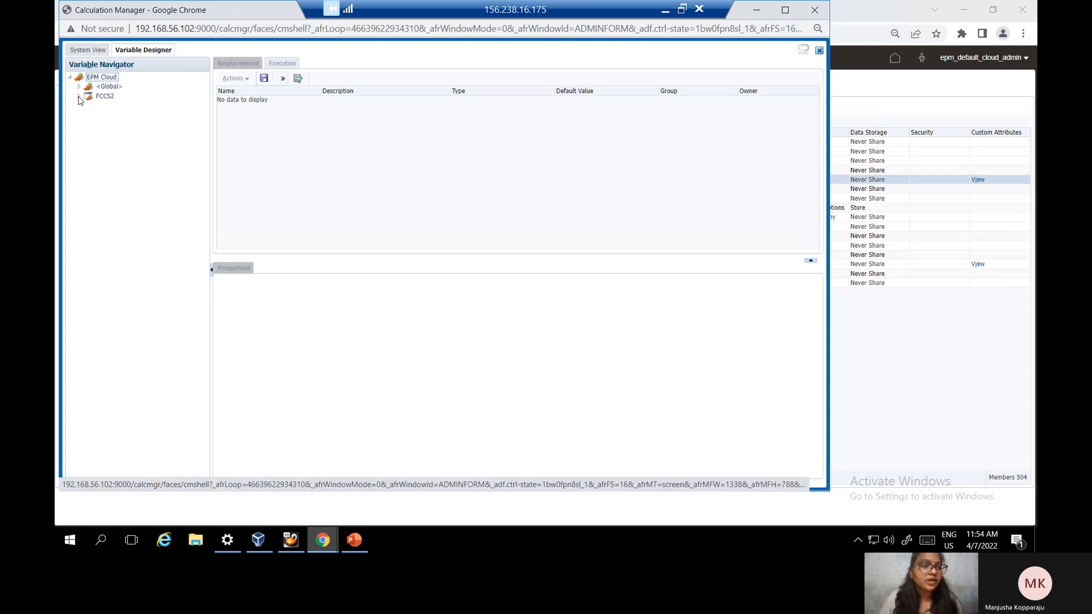
{"action": "left_click", "coordinate": [80, 97]}
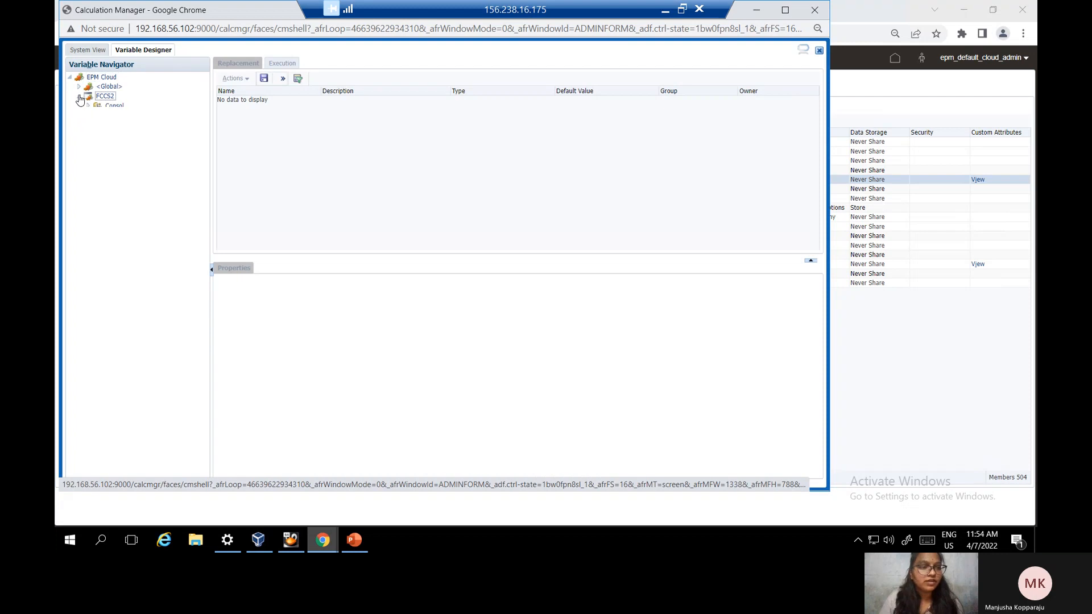
{"action": "left_click", "coordinate": [116, 107]}
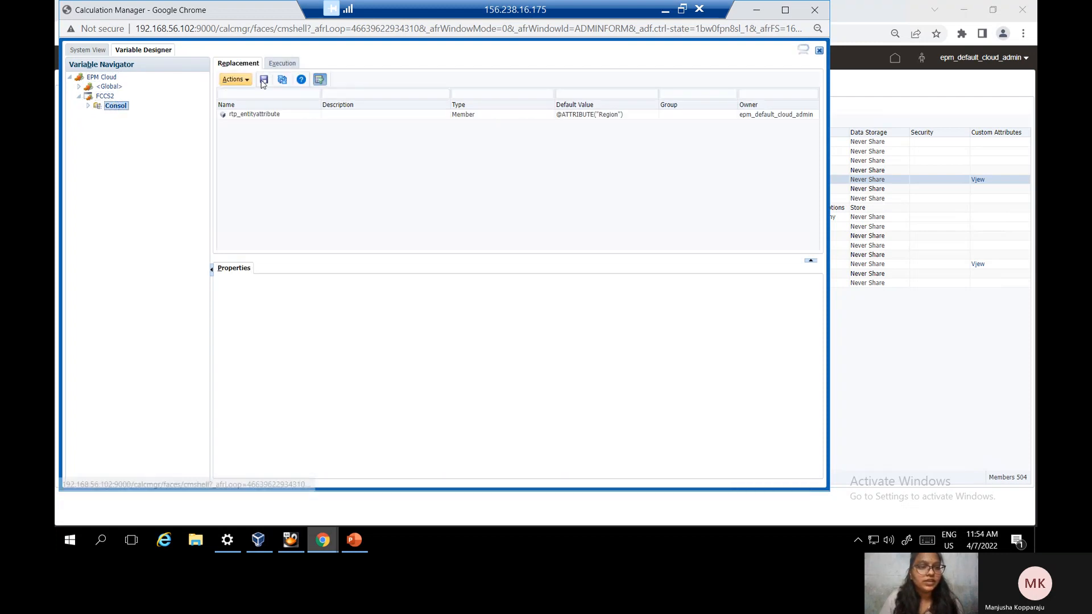
{"action": "left_click", "coordinate": [252, 115]}
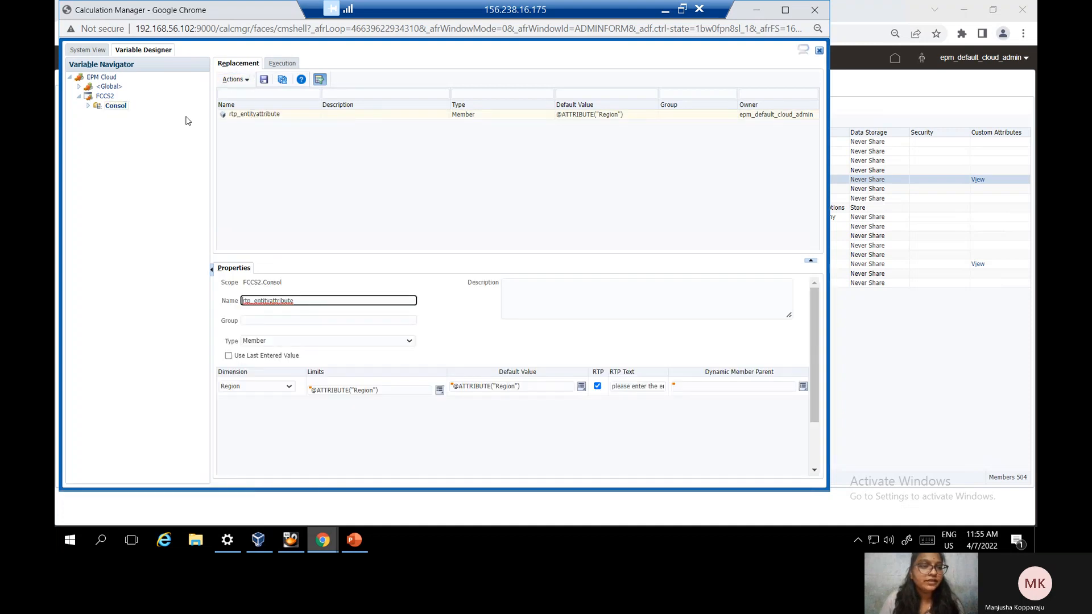
Examine the actions for creating a variable and the type and dimension options offered for rtp_entityattribute
{"action": "left_click", "coordinate": [247, 79]}
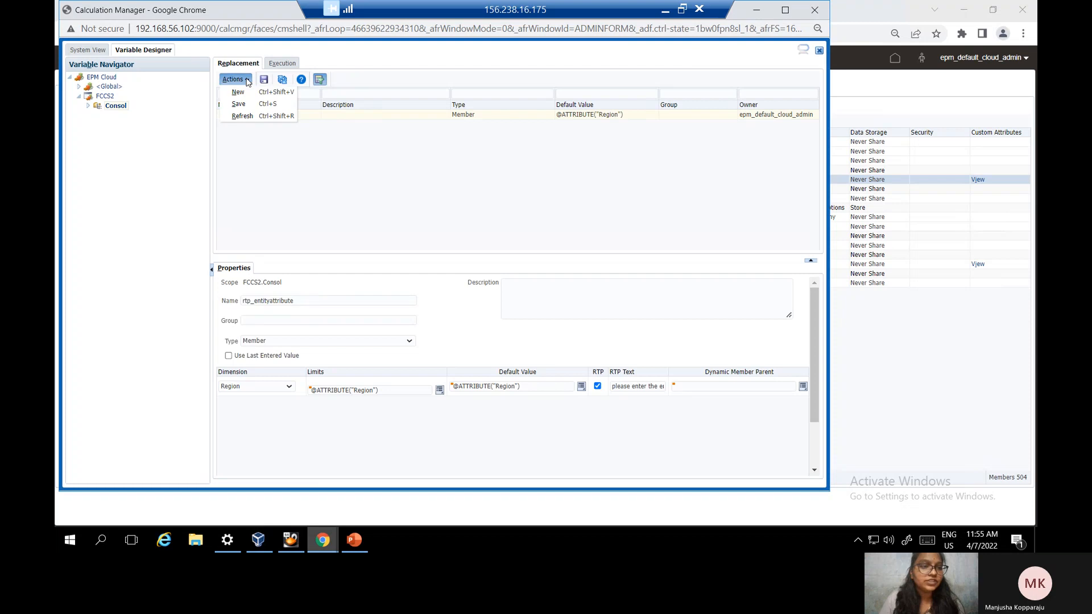
{"action": "left_click", "coordinate": [270, 144]}
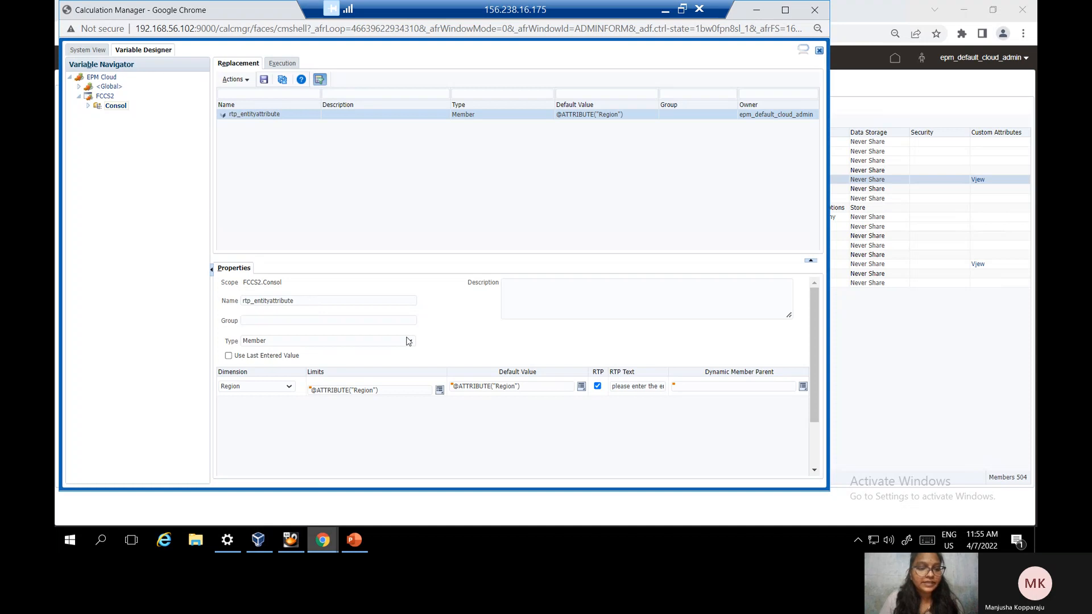
{"action": "left_click", "coordinate": [408, 341]}
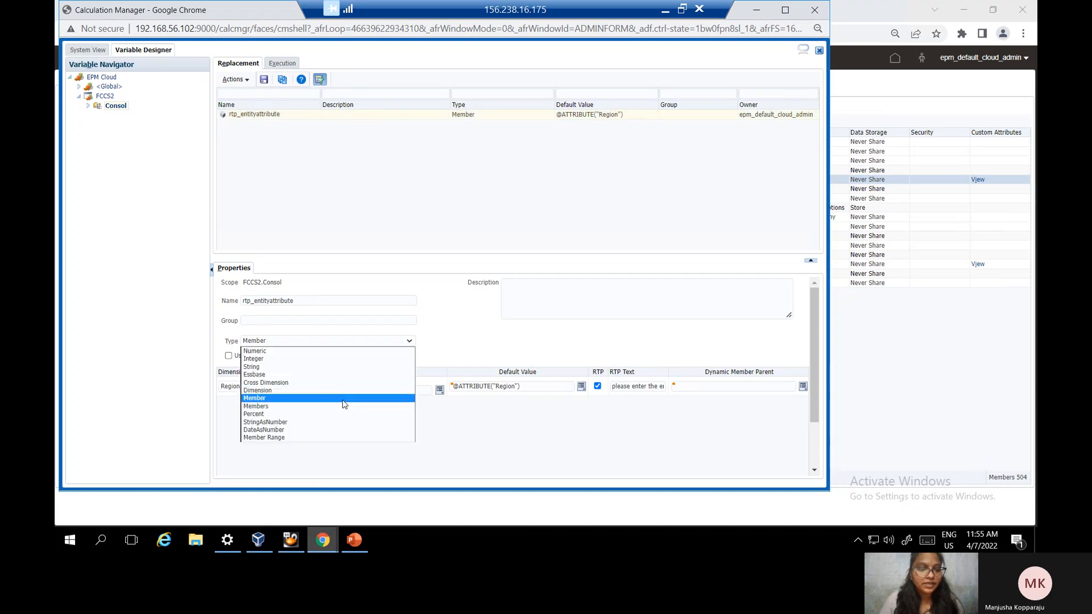
{"action": "left_click", "coordinate": [343, 405]}
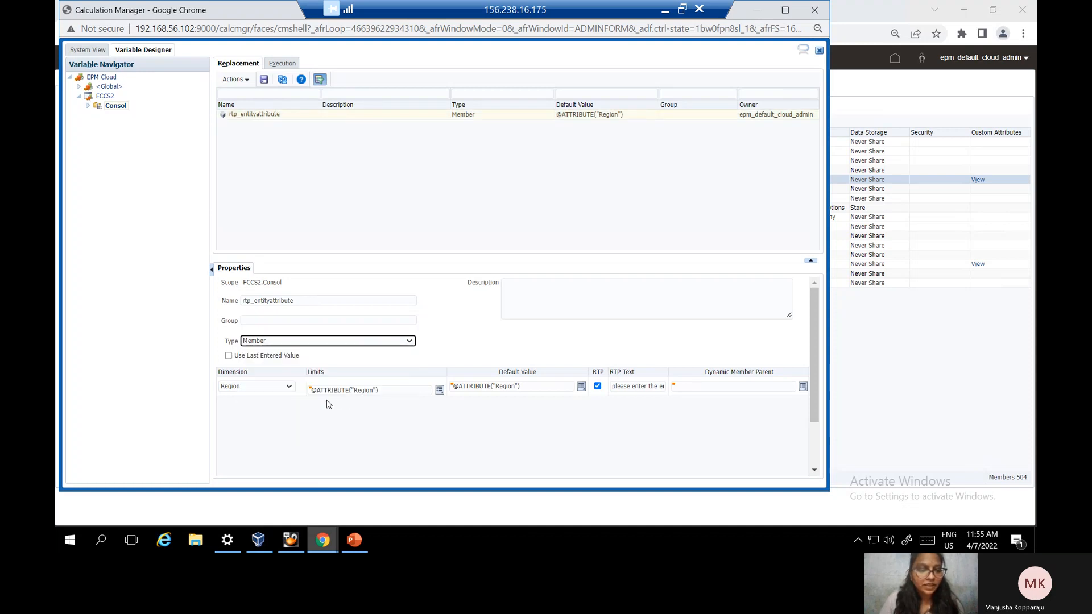
{"action": "left_click", "coordinate": [289, 386]}
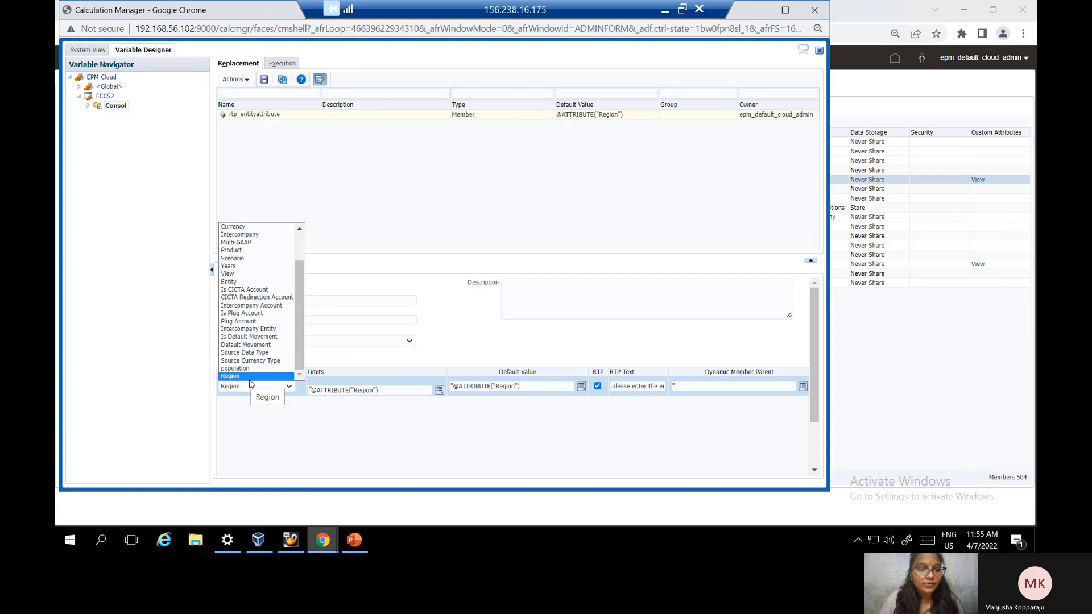
{"action": "left_click", "coordinate": [304, 409]}
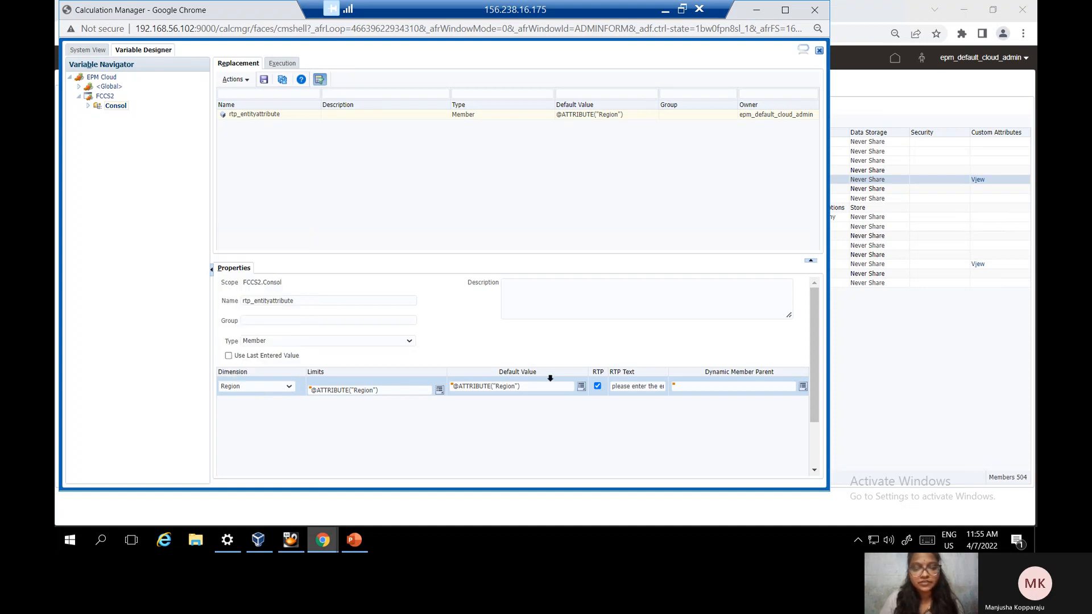
{"action": "left_click", "coordinate": [599, 387]}
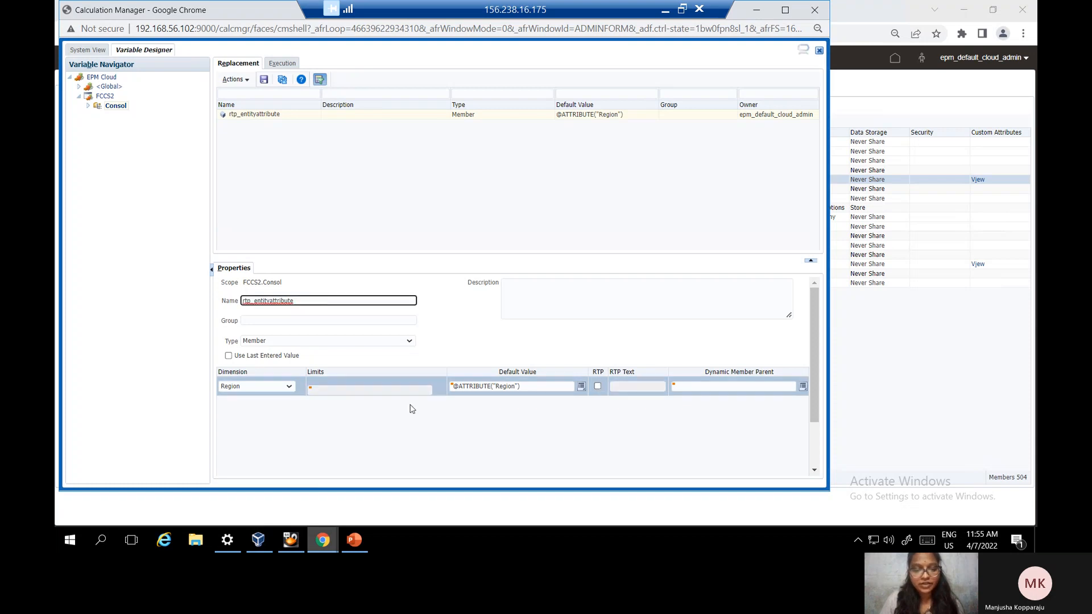
{"action": "left_click", "coordinate": [598, 387]}
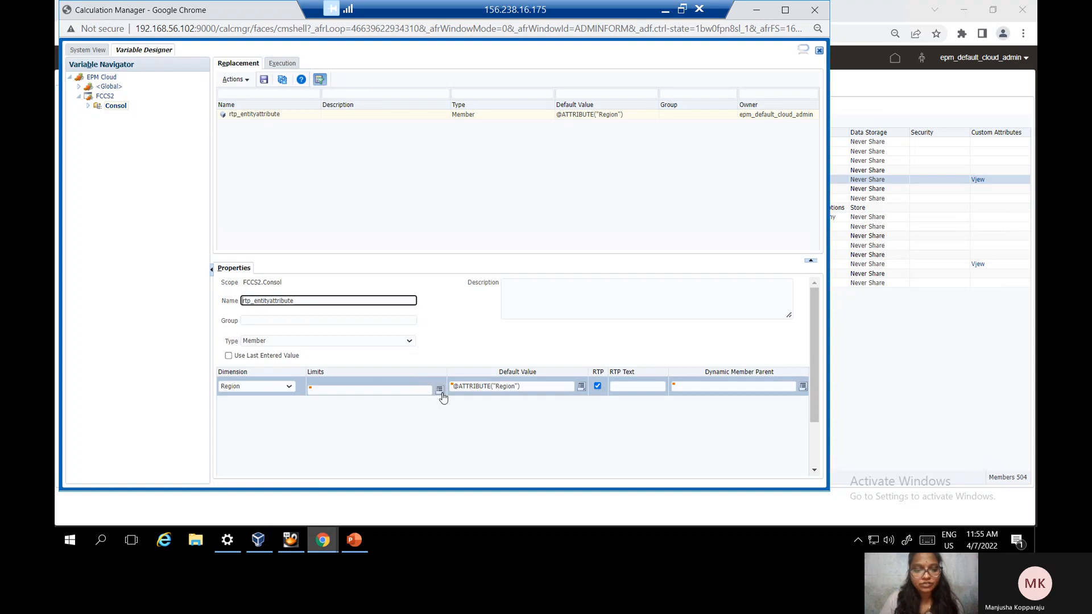
{"action": "left_click", "coordinate": [440, 390]}
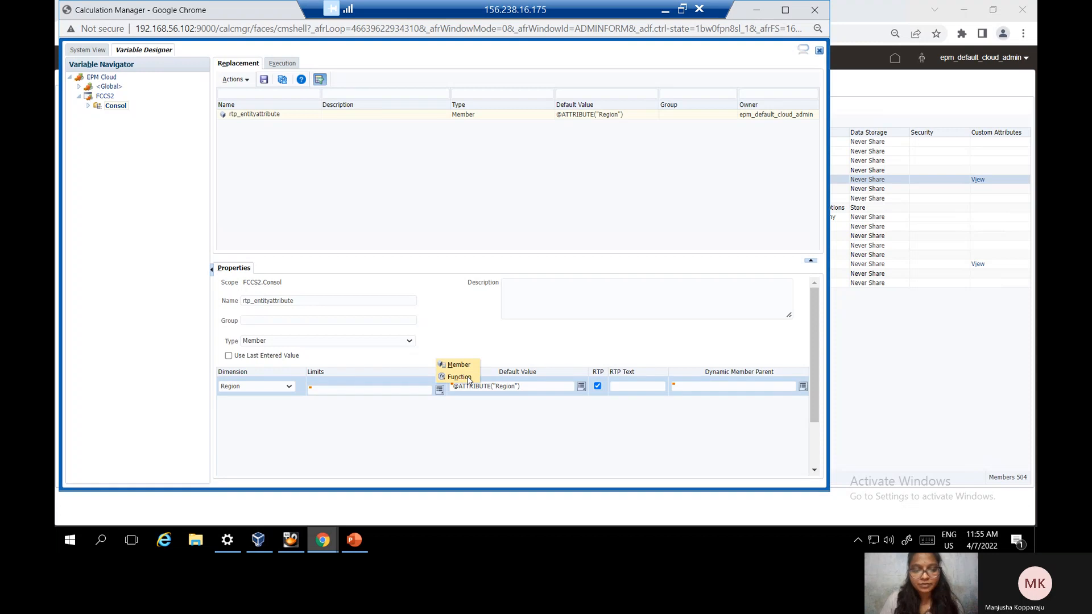
{"action": "left_click", "coordinate": [468, 378]}
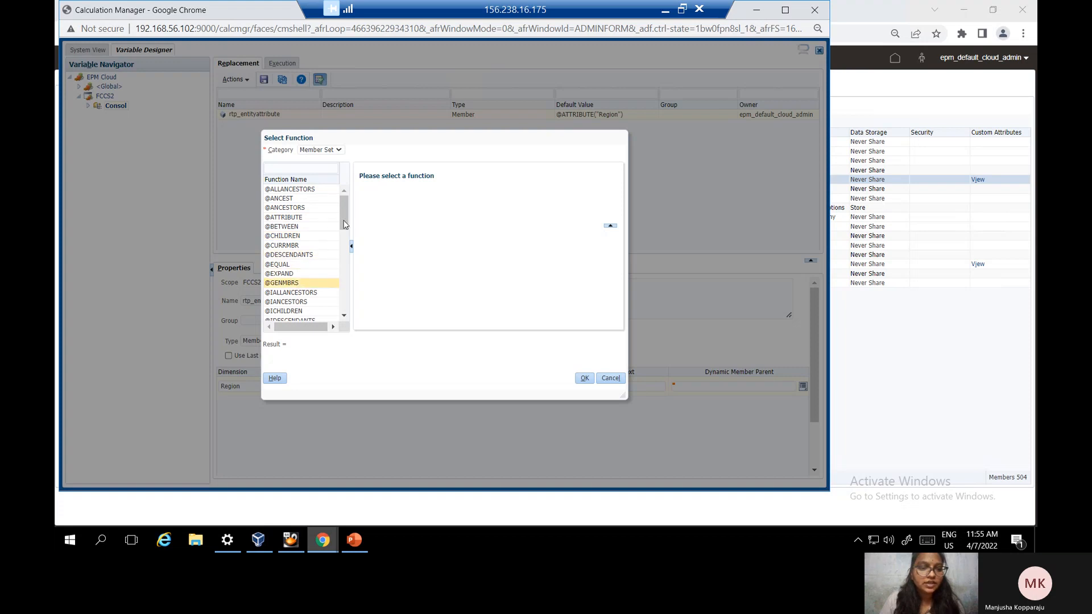
{"action": "left_click_drag", "start_coordinate": [344, 225], "coordinate": [337, 189]}
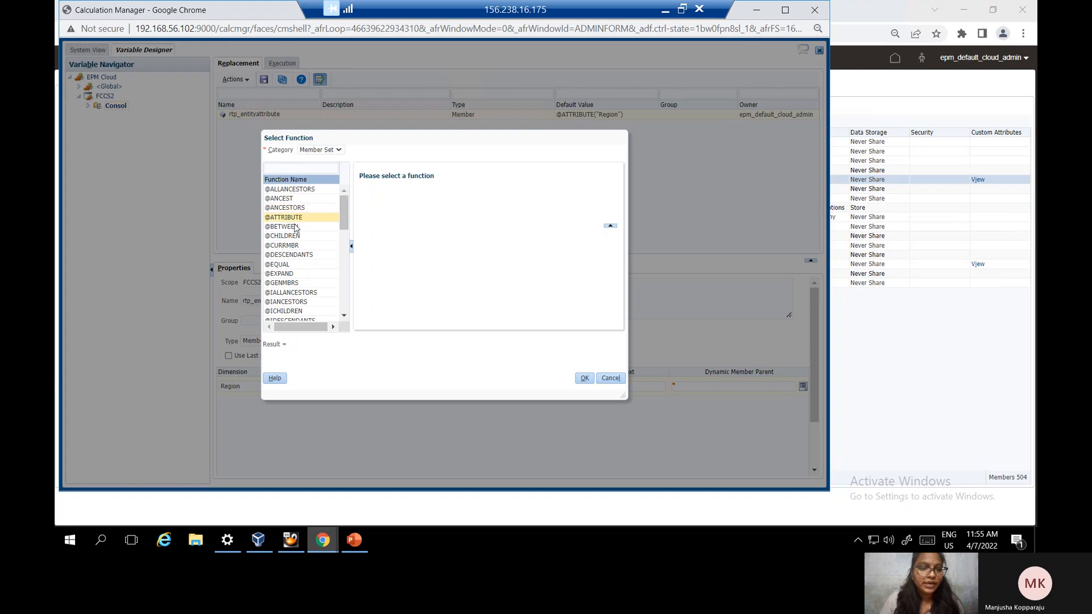
{"action": "left_click", "coordinate": [307, 222]}
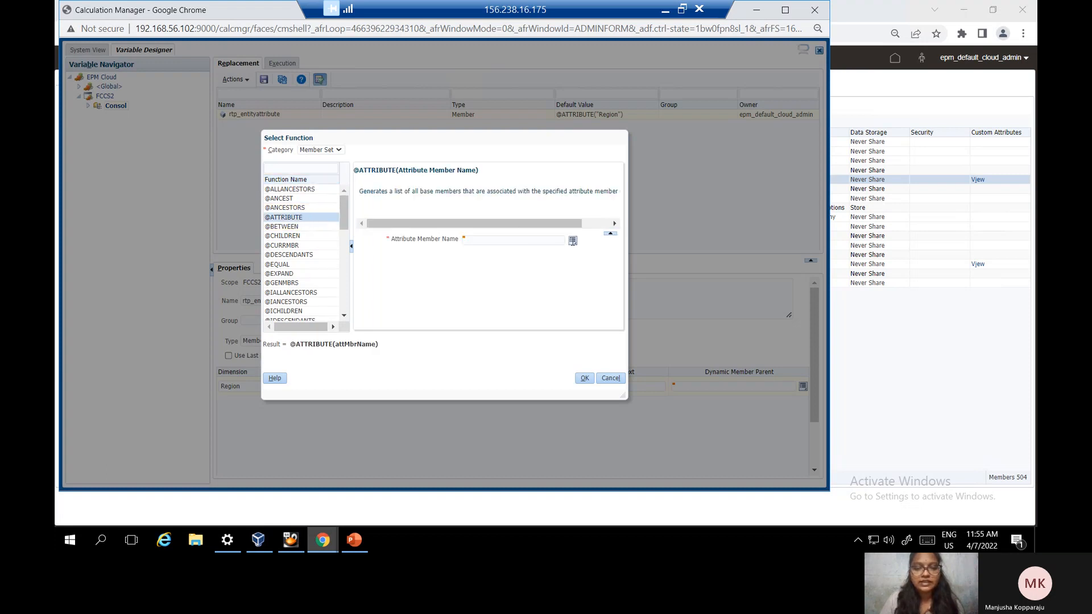
{"action": "left_click", "coordinate": [573, 243]}
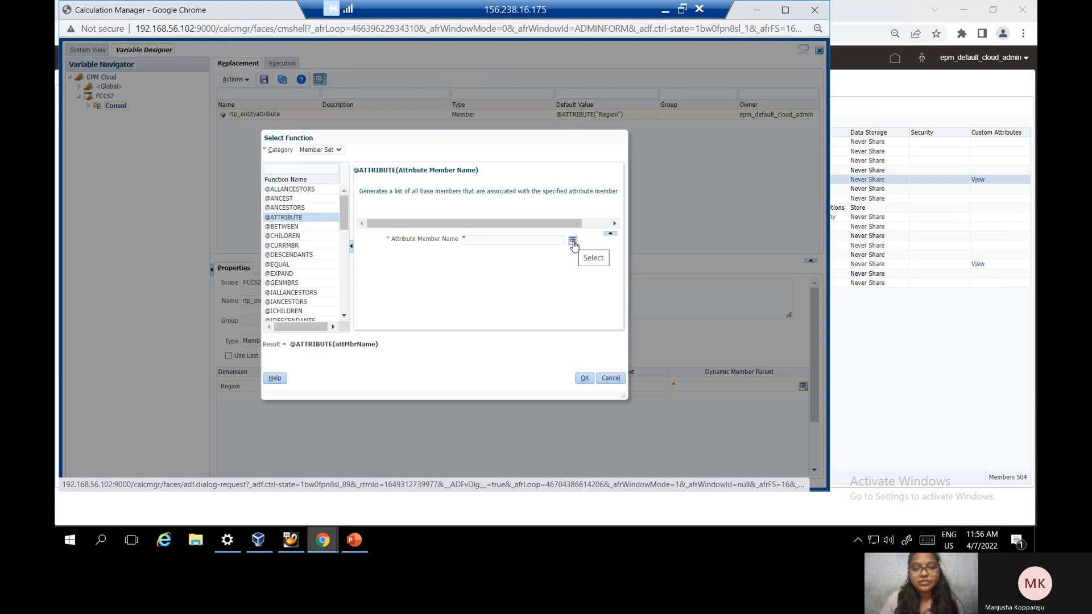
{"action": "left_click", "coordinate": [573, 243]}
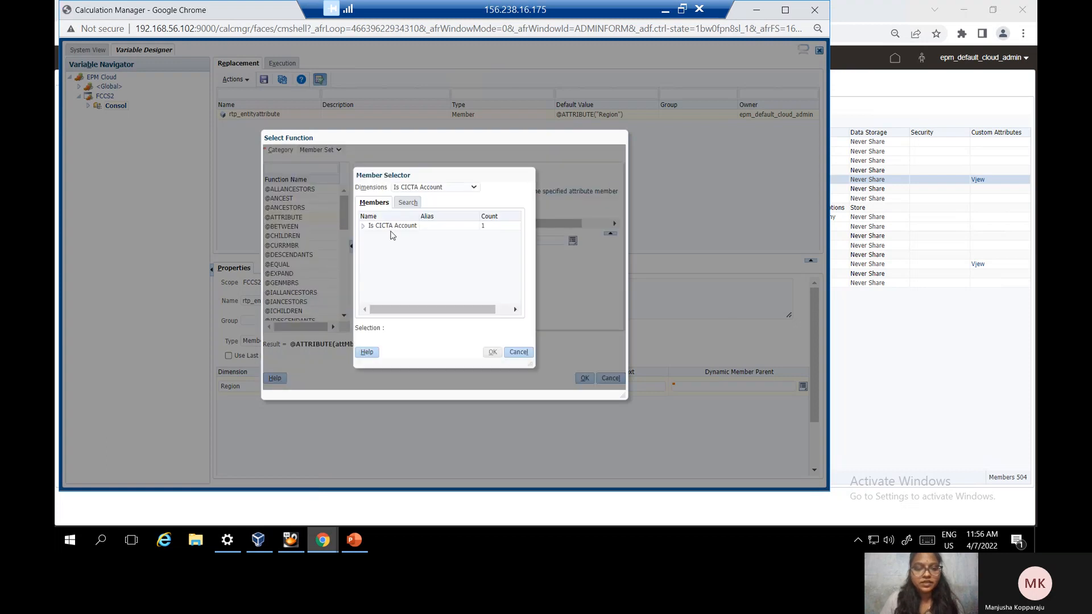
{"action": "left_click", "coordinate": [474, 187]}
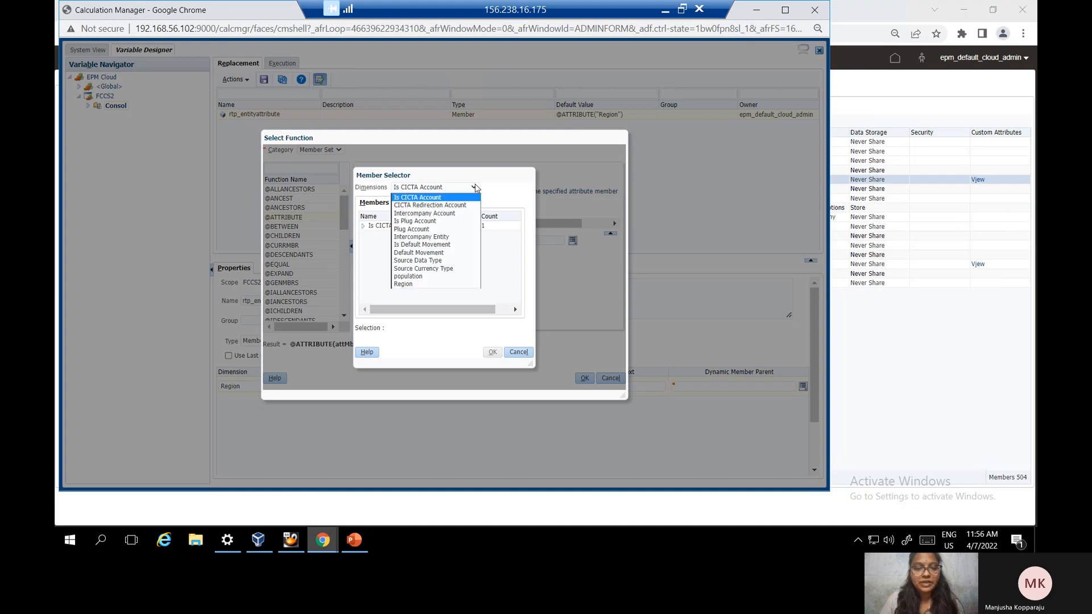
{"action": "left_click", "coordinate": [434, 285]}
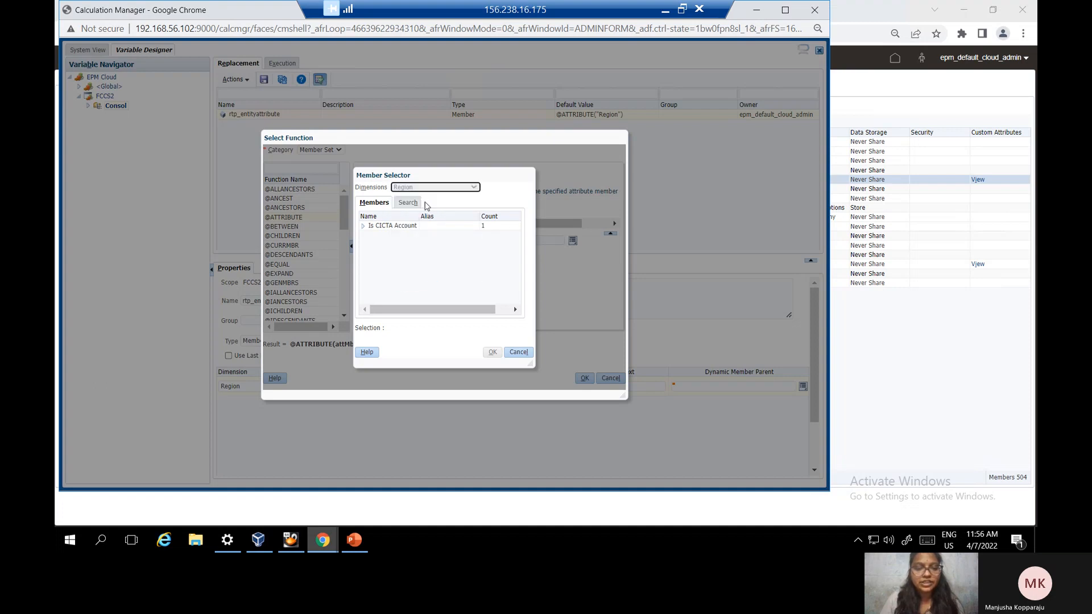
{"action": "left_click", "coordinate": [383, 226]}
{"action": "left_click", "coordinate": [491, 352]}
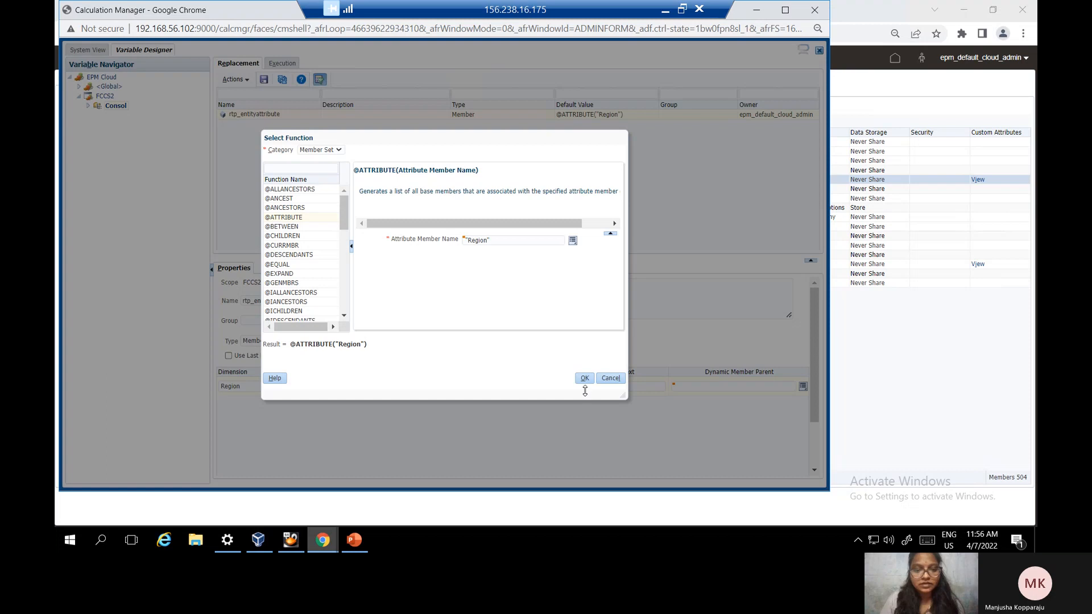
{"action": "left_click", "coordinate": [585, 379]}
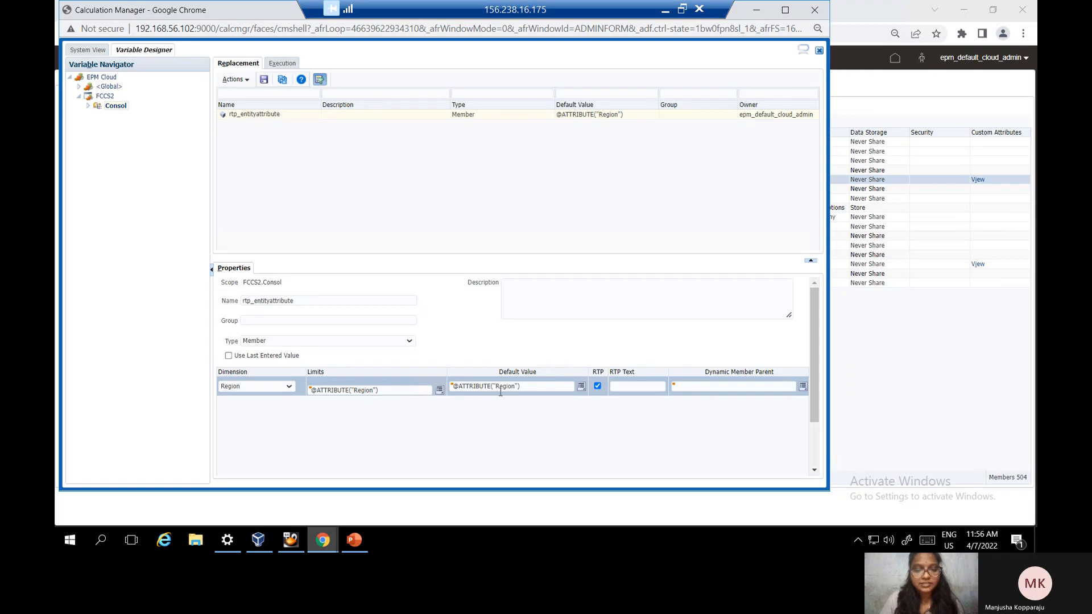
Set the RTP text to "please enter the entity" and save the rtp_entityattribute variable
{"action": "left_click", "coordinate": [643, 385]}
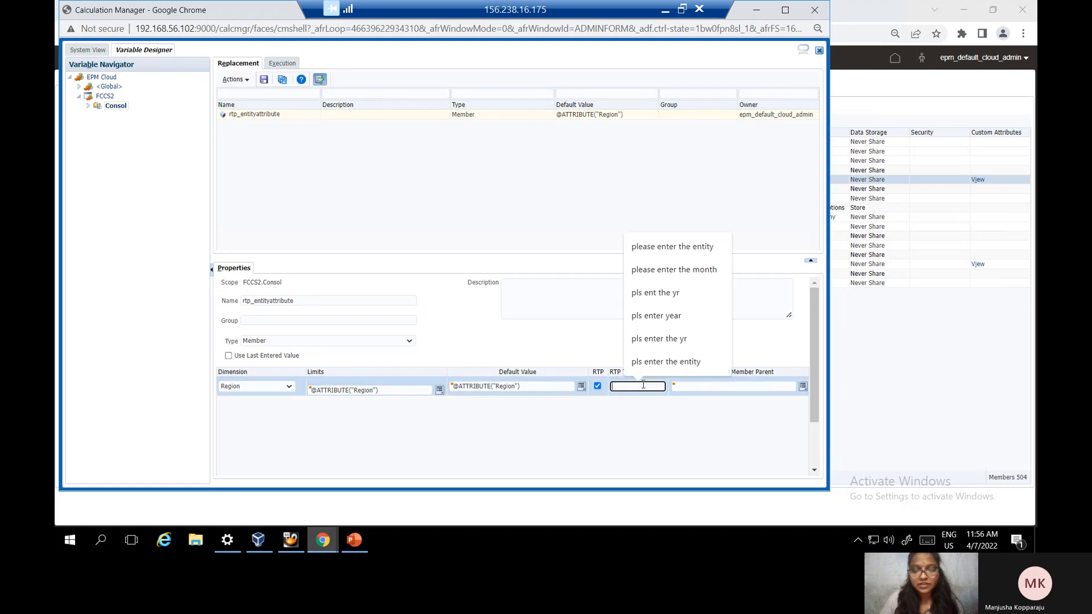
{"action": "left_click", "coordinate": [694, 247]}
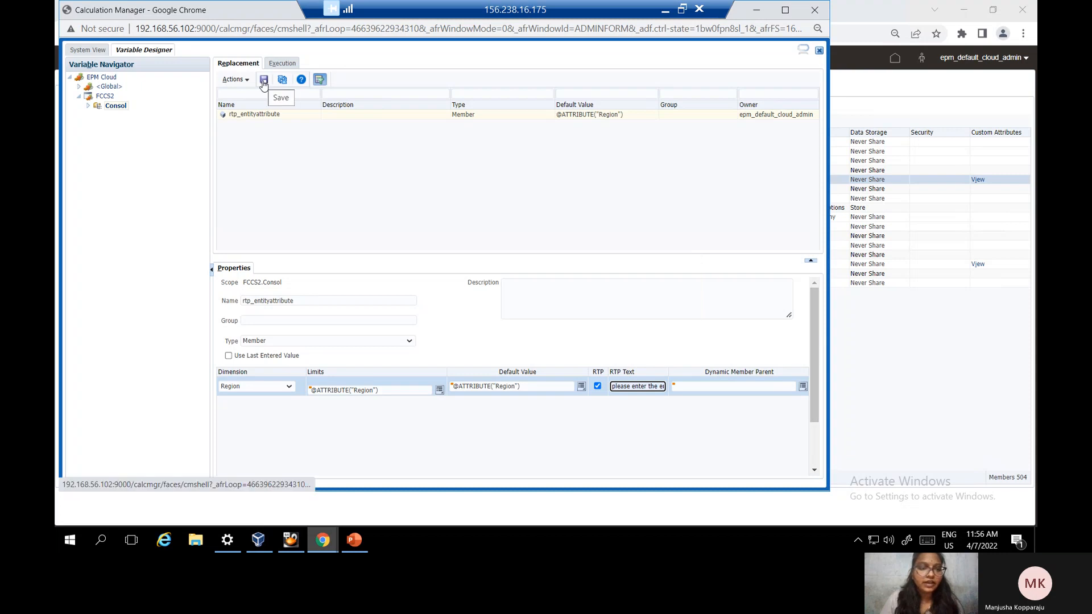
{"action": "left_click", "coordinate": [264, 83]}
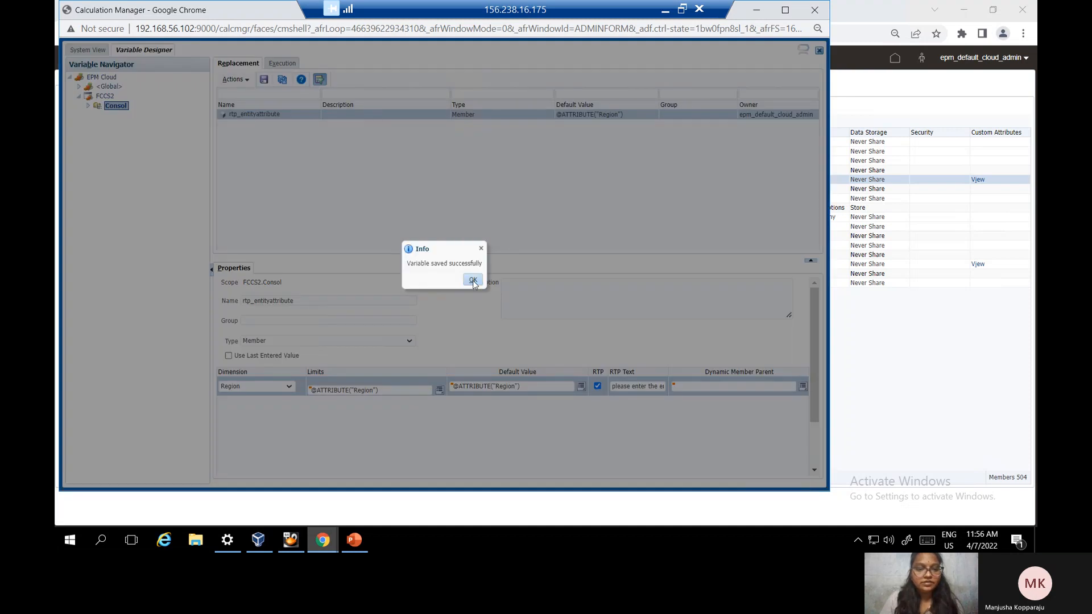
{"action": "left_click", "coordinate": [473, 280]}
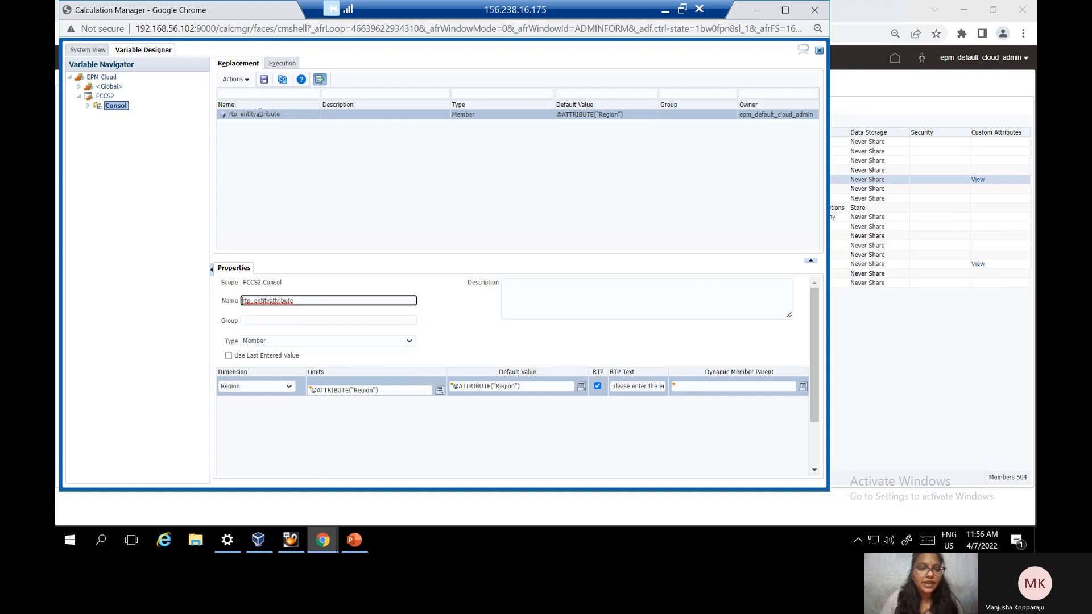
{"action": "left_click", "coordinate": [310, 124]}
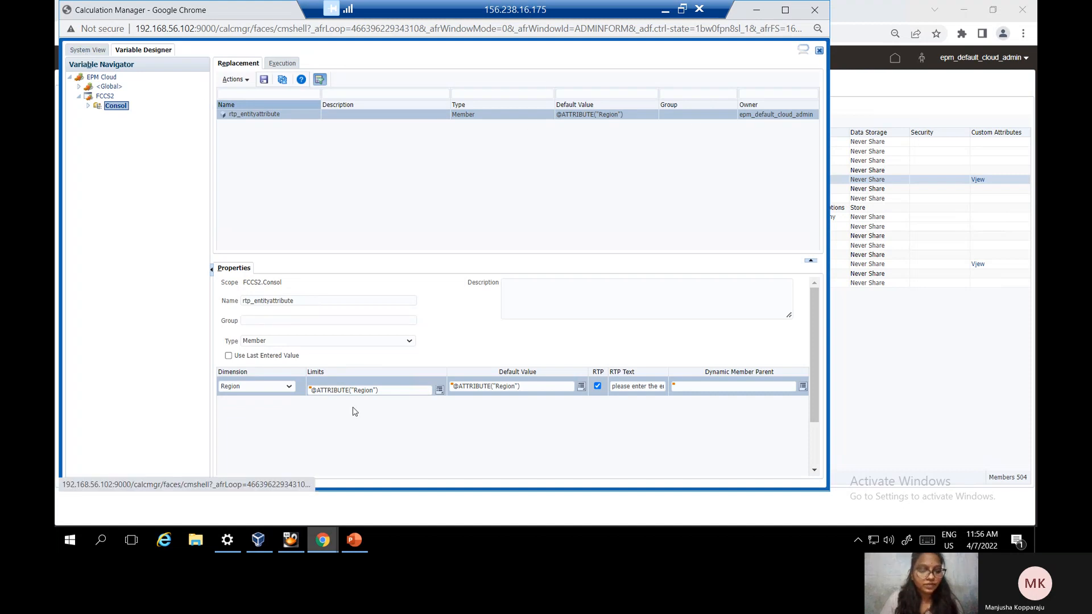
Switch to PowerPoint, read slide 6 on using attribute dimensions in business rules, and return to the Calculation Manager window
{"action": "left_click", "coordinate": [355, 540]}
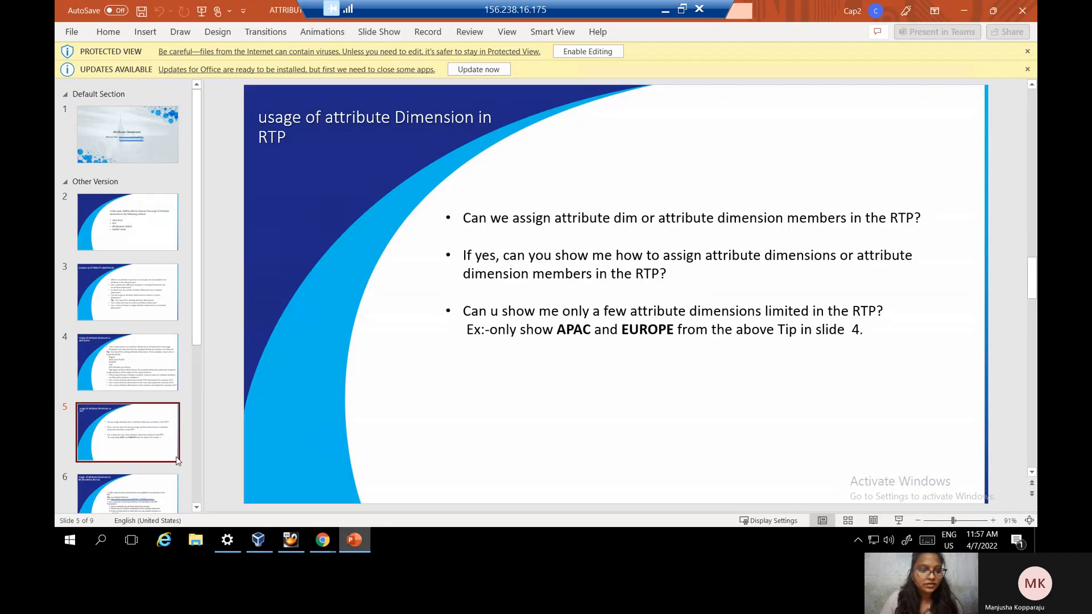
{"action": "left_click", "coordinate": [146, 486]}
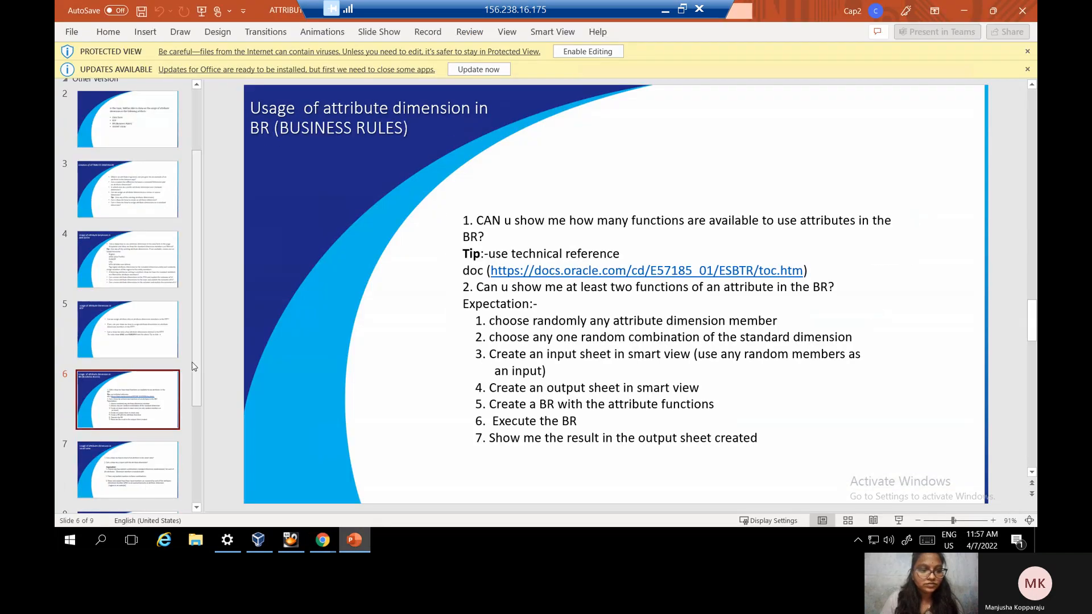
{"action": "scroll", "coordinate": [205, 398], "scroll_direction": "down", "scroll_amount": 1}
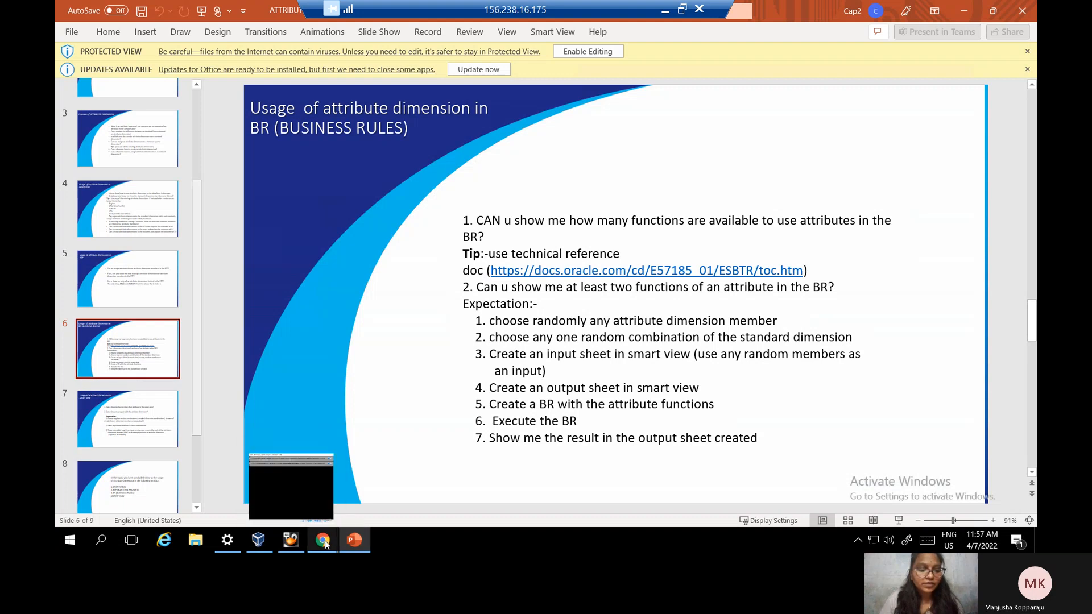
{"action": "mouse_move", "coordinate": [324, 541]}
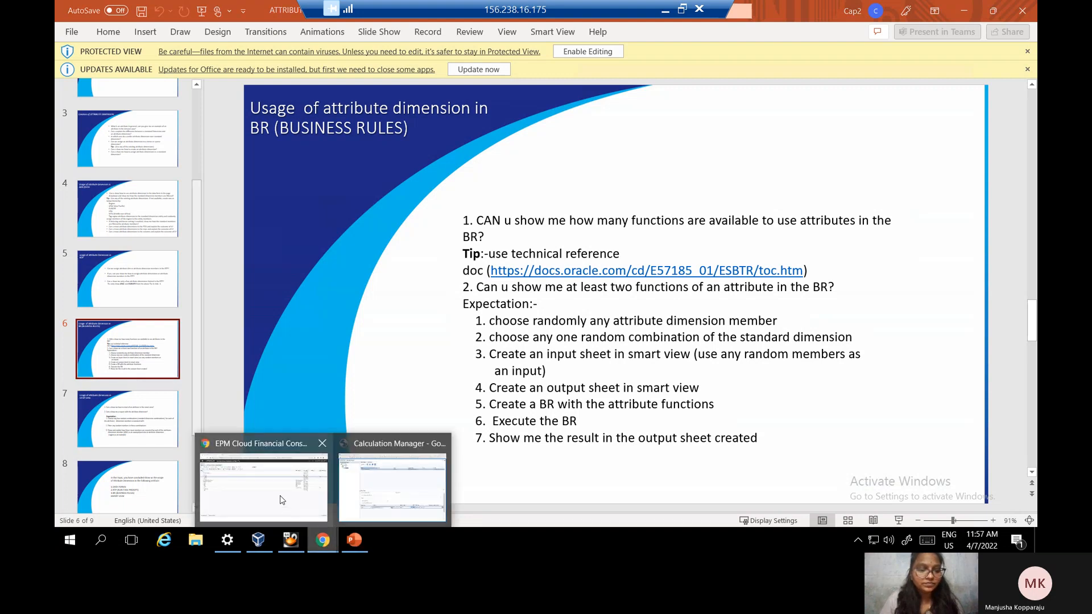
{"action": "left_click", "coordinate": [402, 471]}
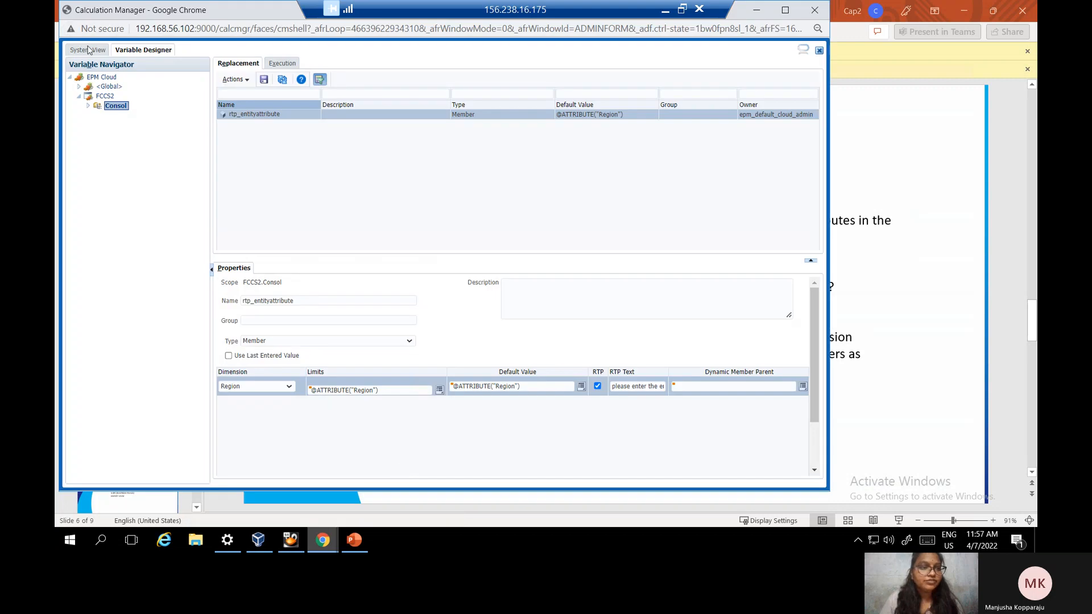
View the member set functions available for the variable's limits and leave the function selection without choosing one
{"action": "left_click", "coordinate": [440, 391]}
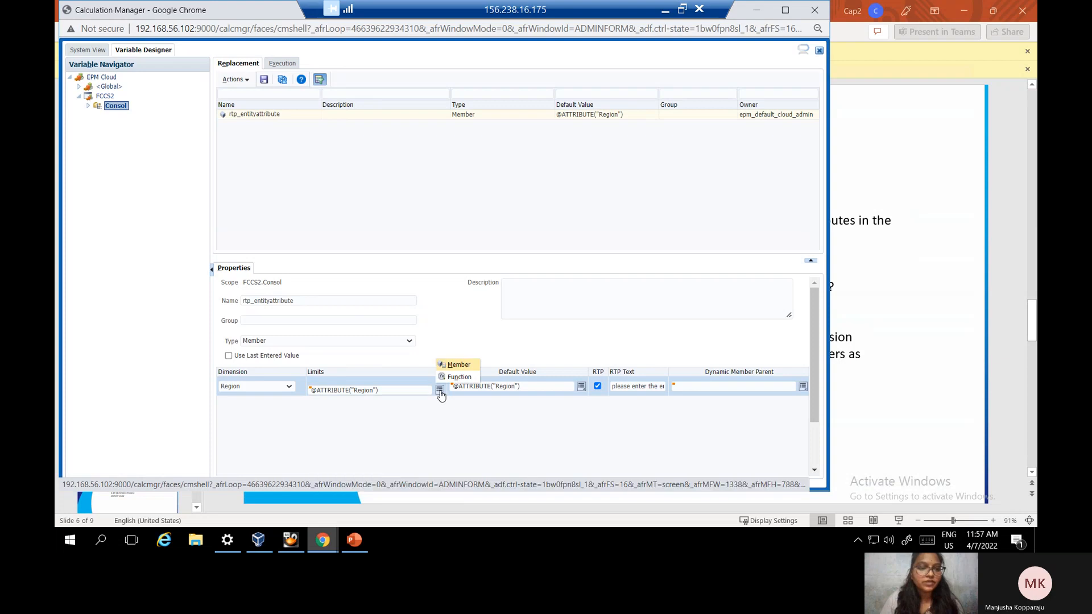
{"action": "left_click", "coordinate": [458, 378]}
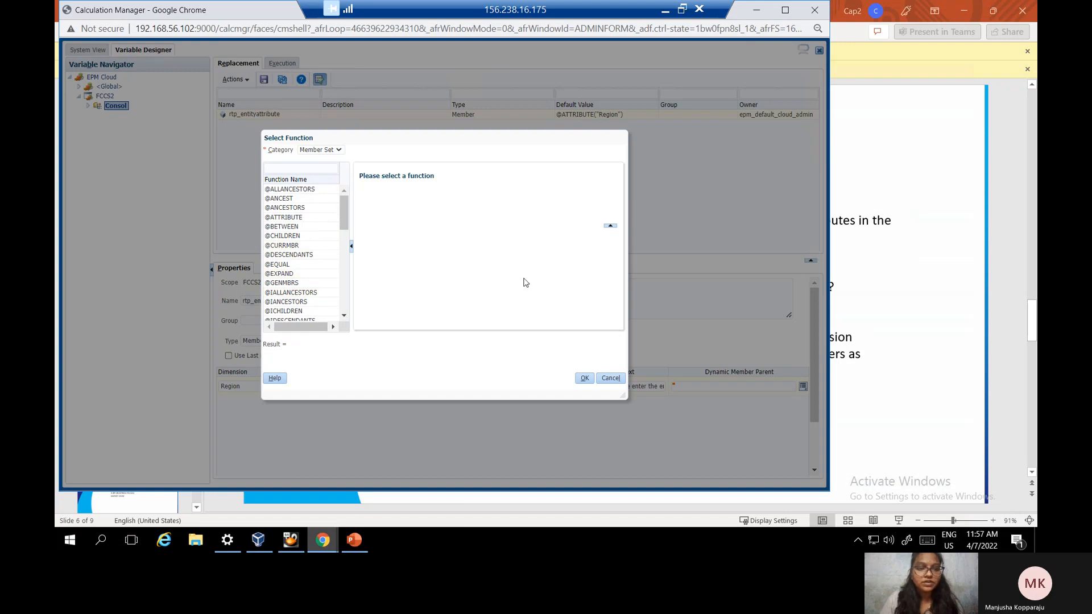
{"action": "left_click", "coordinate": [612, 378]}
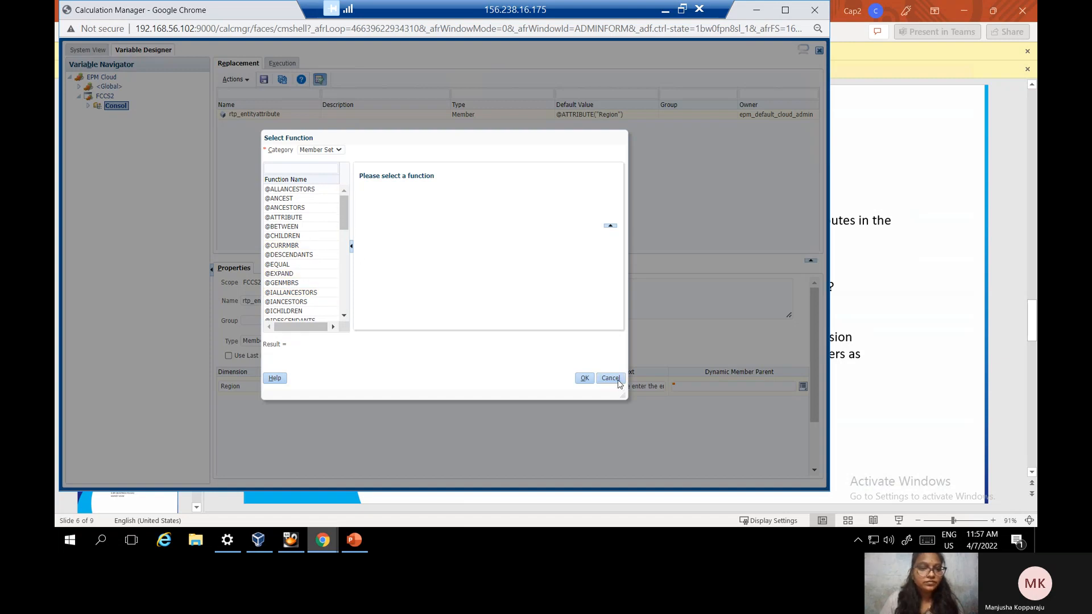
Return to the System View and expand EPM Cloud, FCCS2 and Consol down to the list of existing rules
{"action": "left_click", "coordinate": [90, 52]}
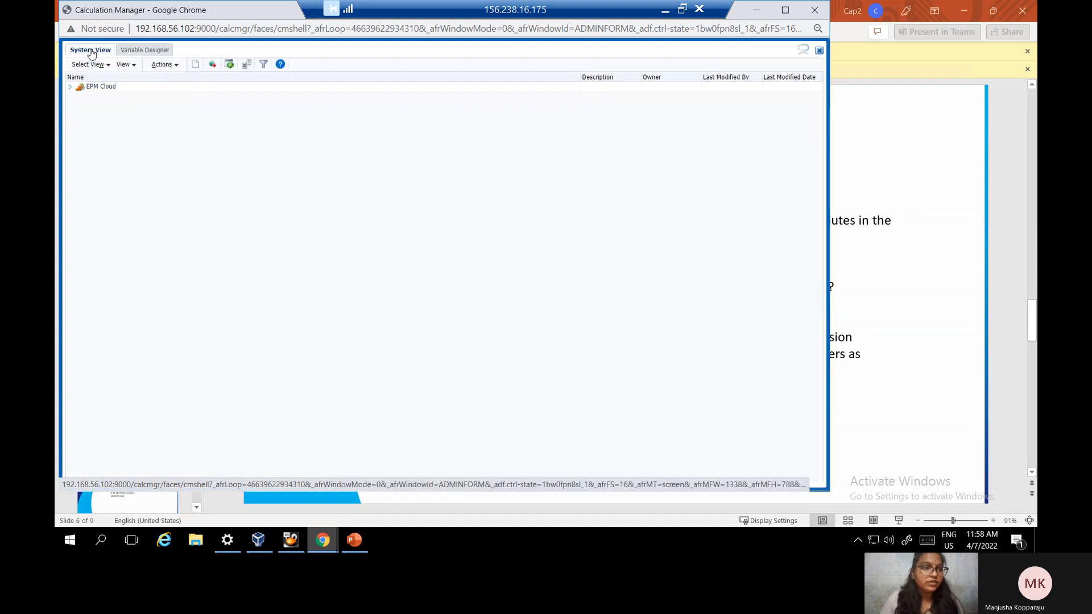
{"action": "left_click", "coordinate": [71, 89]}
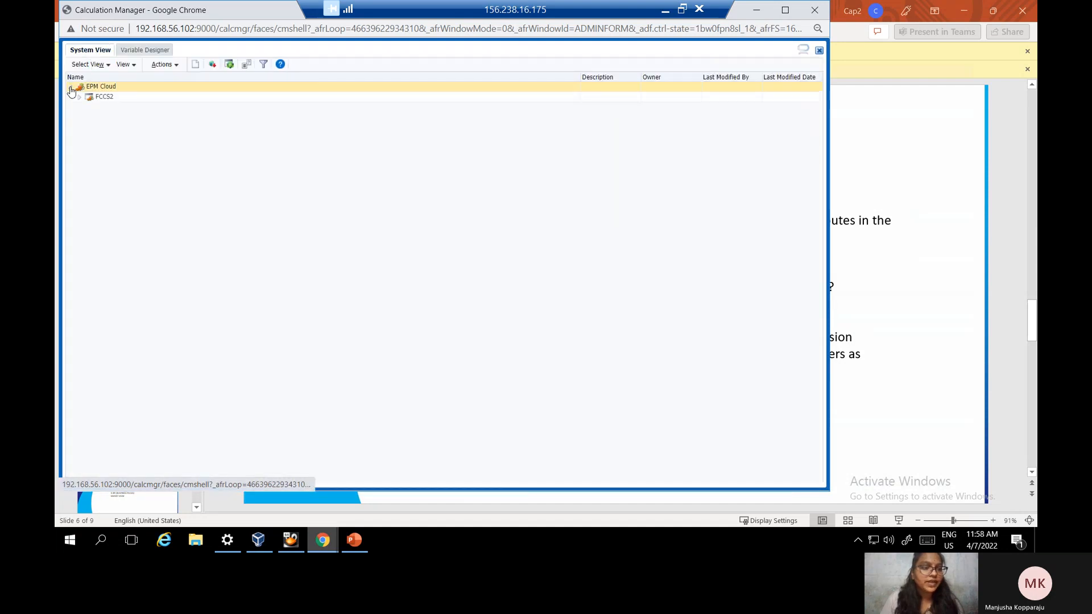
{"action": "left_click", "coordinate": [80, 98]}
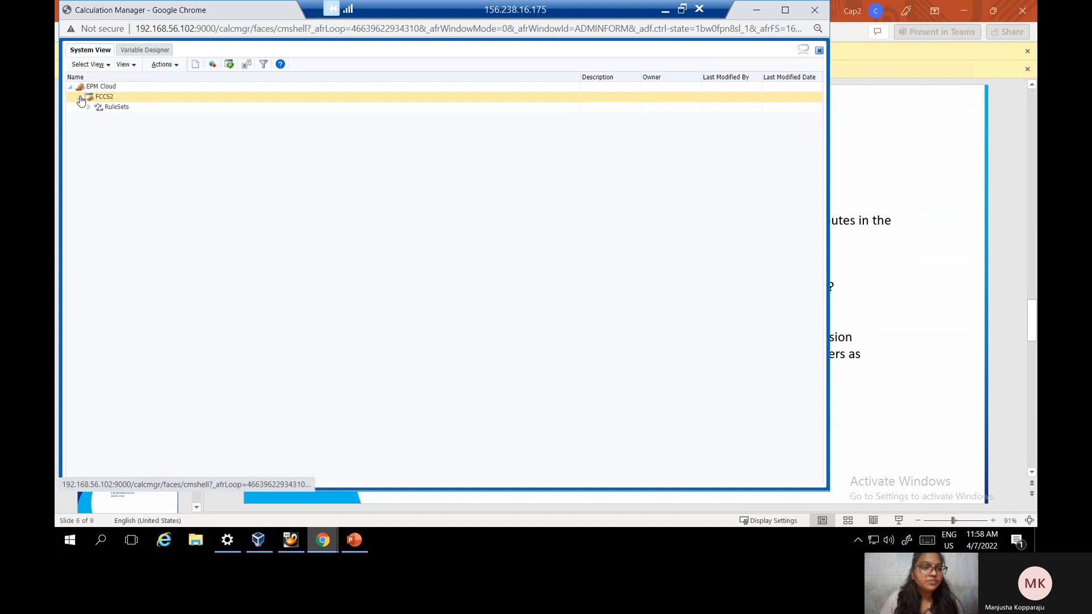
{"action": "left_click", "coordinate": [89, 118]}
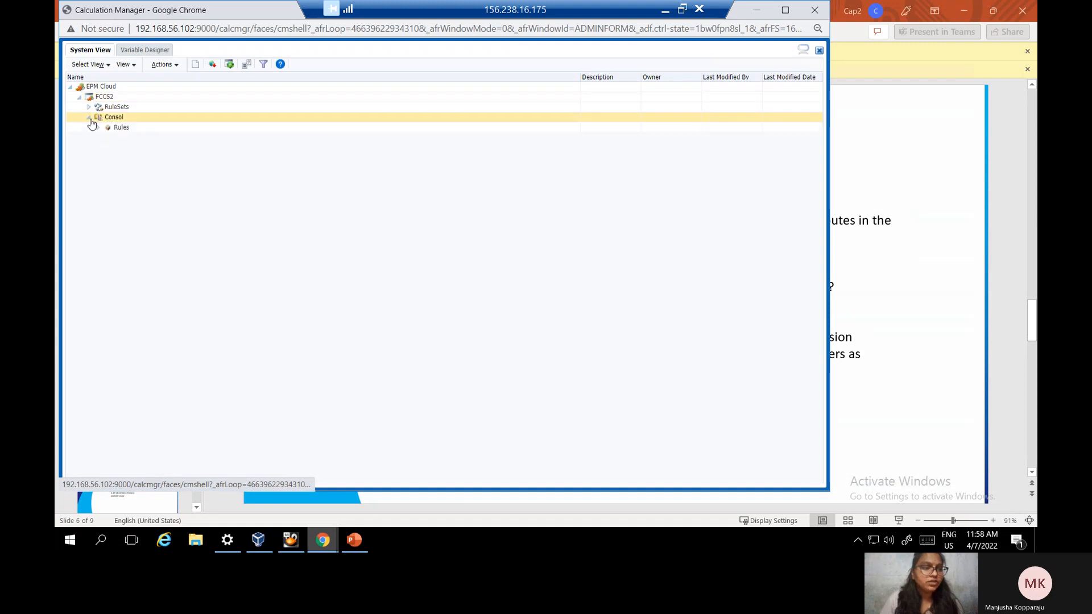
{"action": "left_click", "coordinate": [97, 128]}
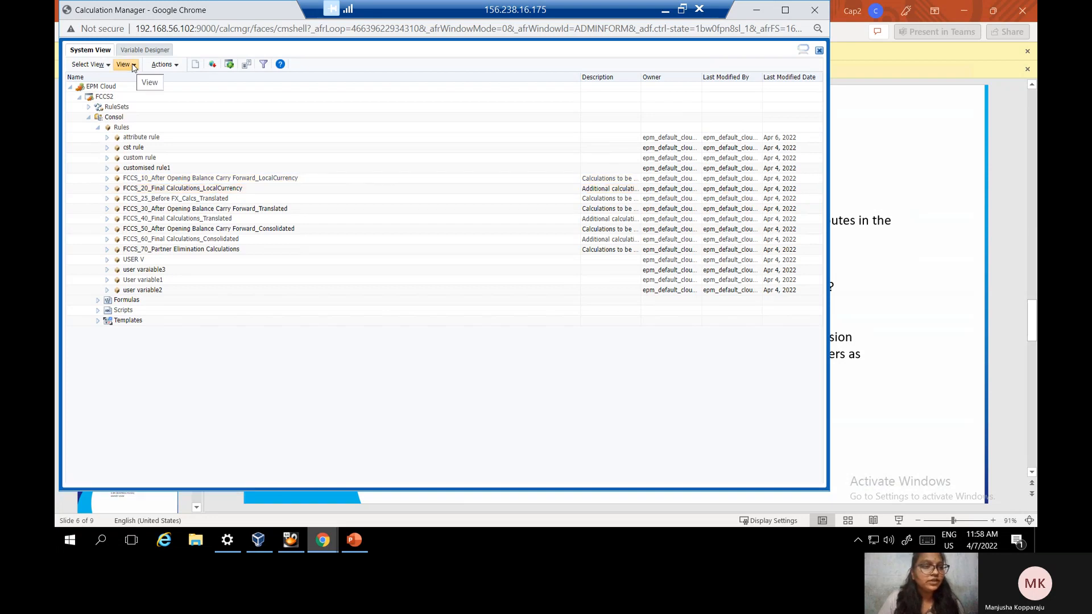
Set up a new object of type Rule for EPM Cloud, application FCCS2 and cube Consol, and cancel it without entering a name
{"action": "left_click", "coordinate": [177, 65]}
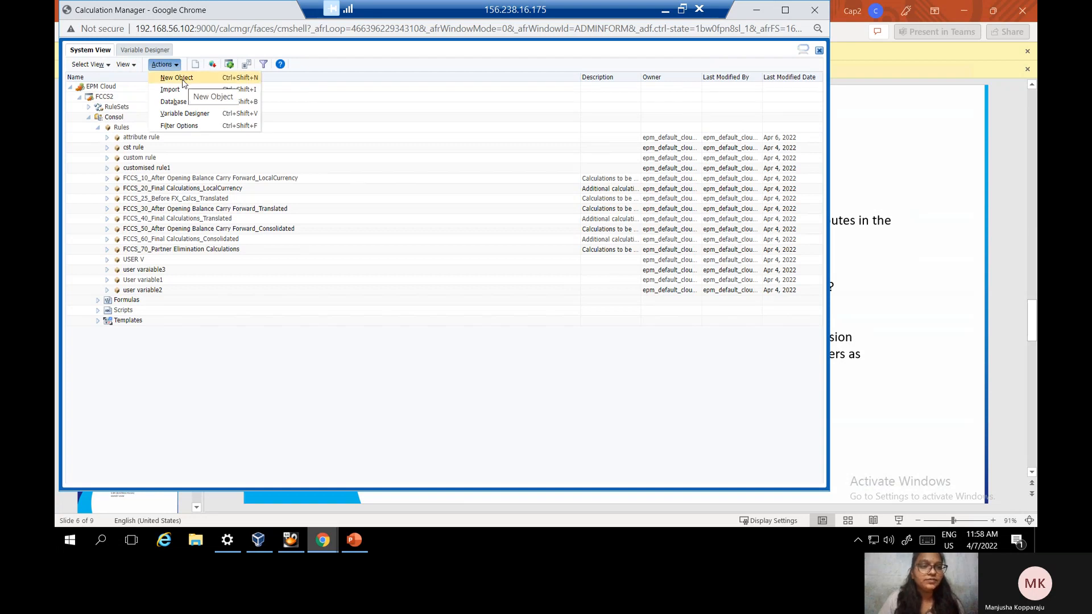
{"action": "left_click", "coordinate": [138, 79]}
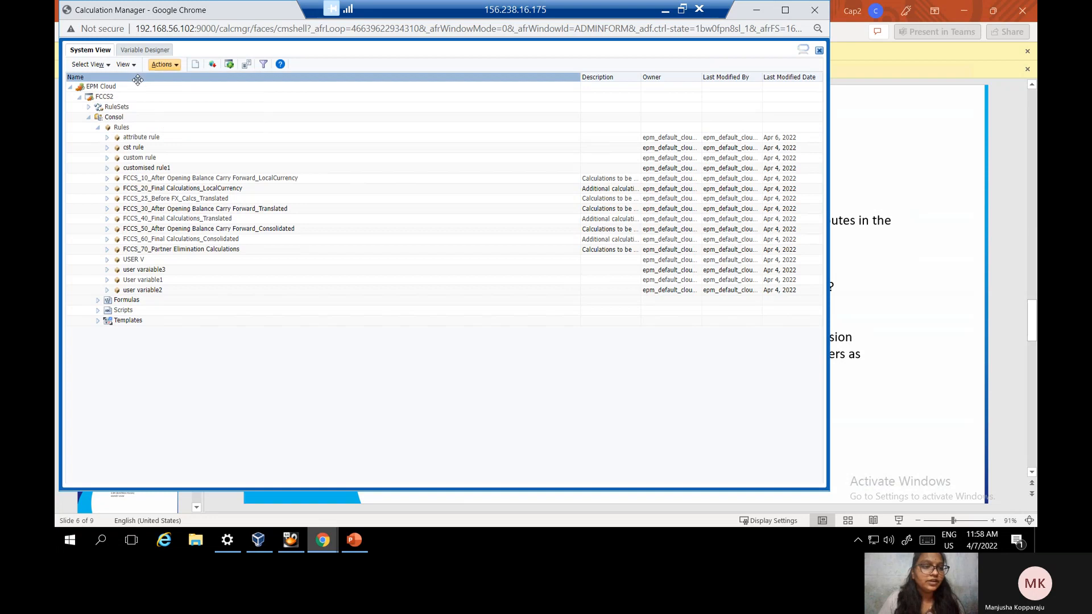
{"action": "left_click", "coordinate": [178, 66]}
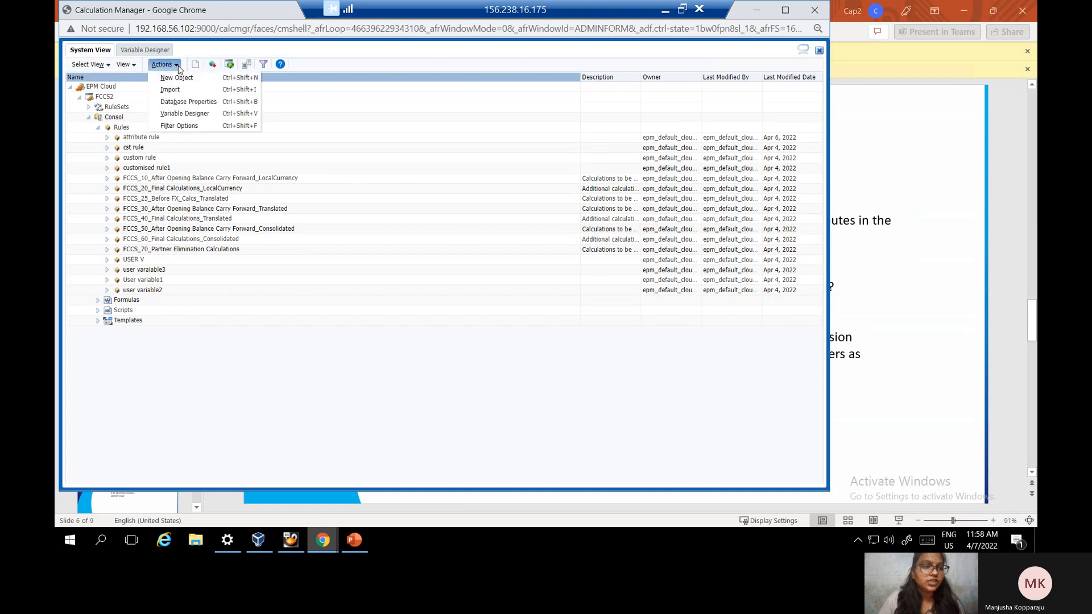
{"action": "left_click", "coordinate": [181, 78]}
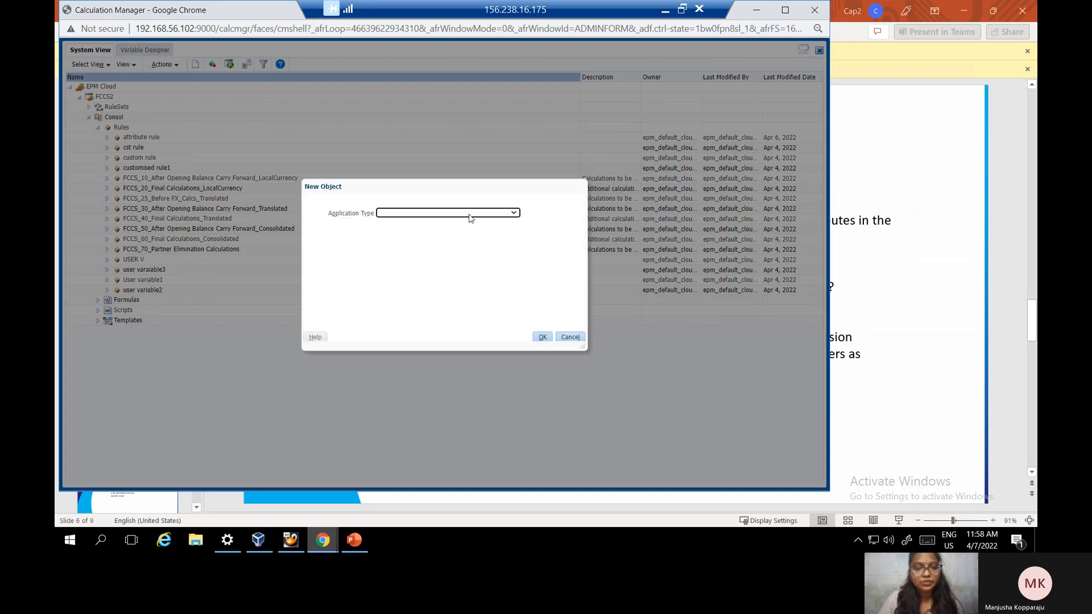
{"action": "left_click", "coordinate": [514, 213]}
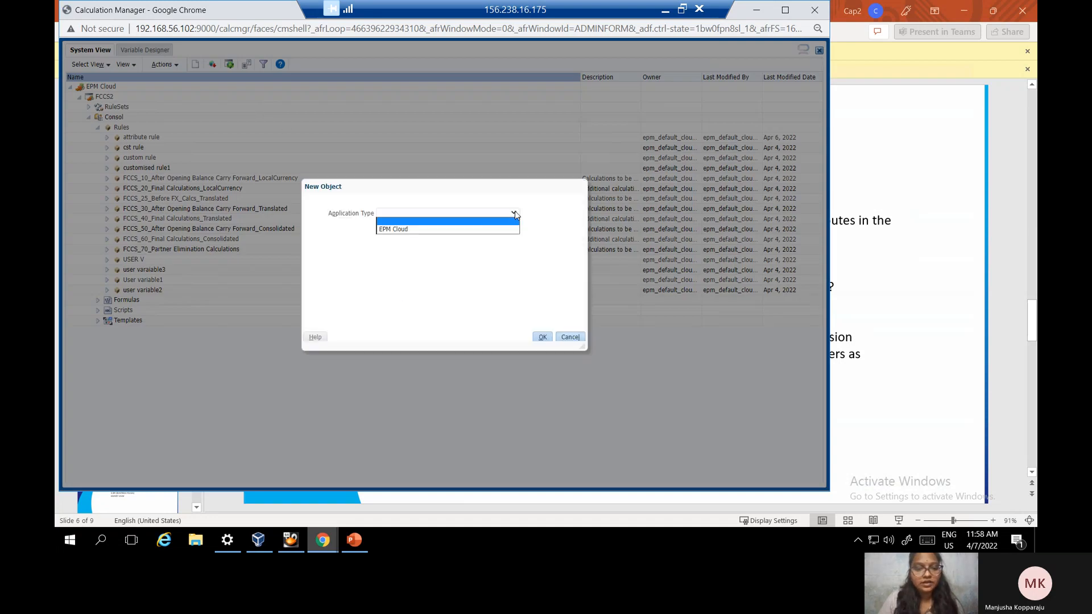
{"action": "left_click", "coordinate": [459, 236]}
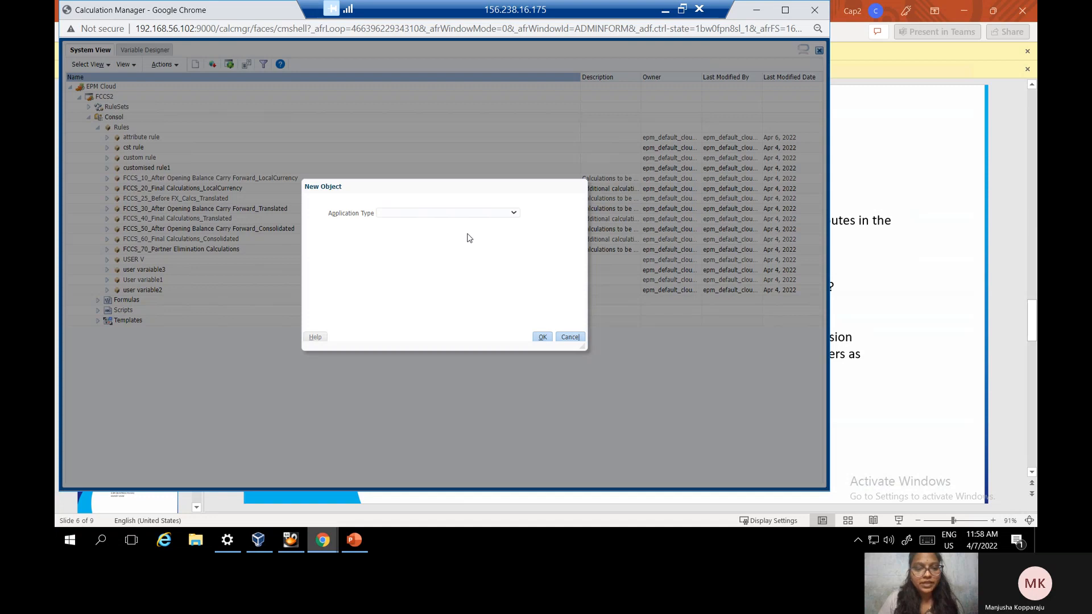
{"action": "left_click", "coordinate": [515, 214]}
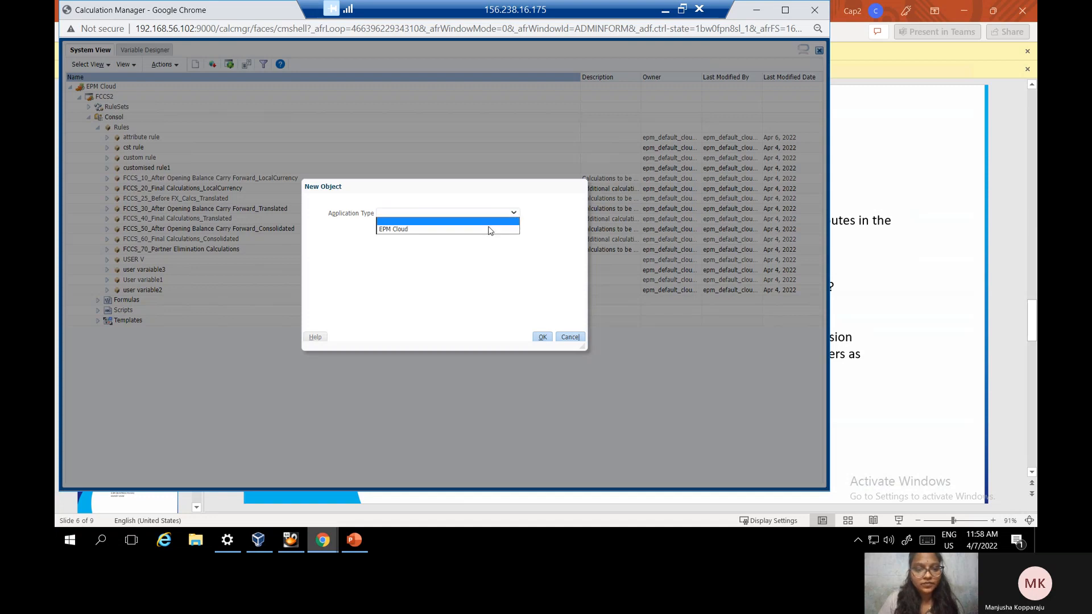
{"action": "left_click", "coordinate": [490, 229]}
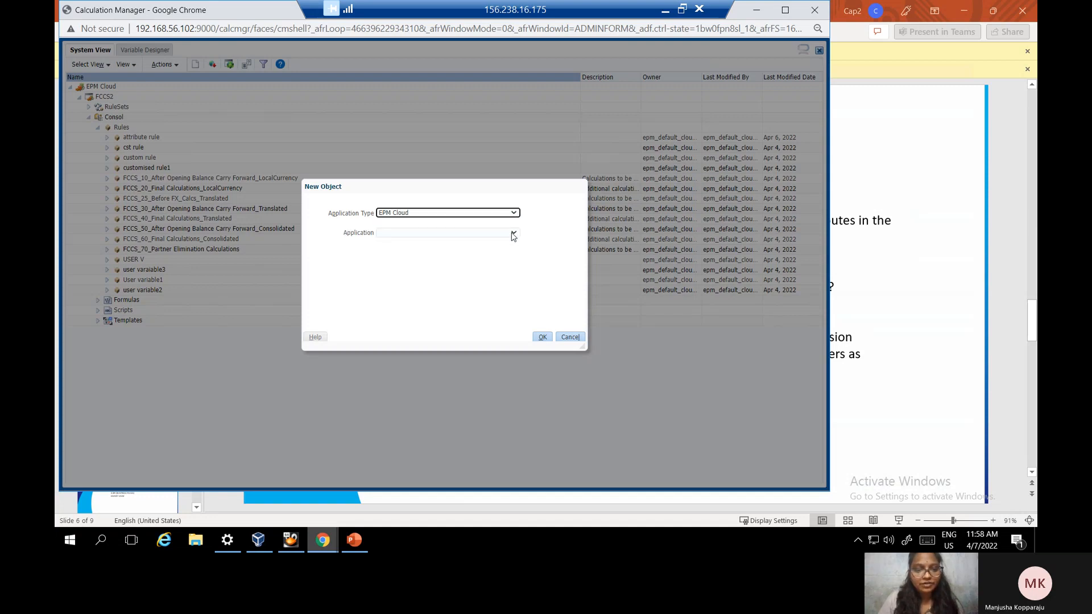
{"action": "left_click", "coordinate": [513, 234]}
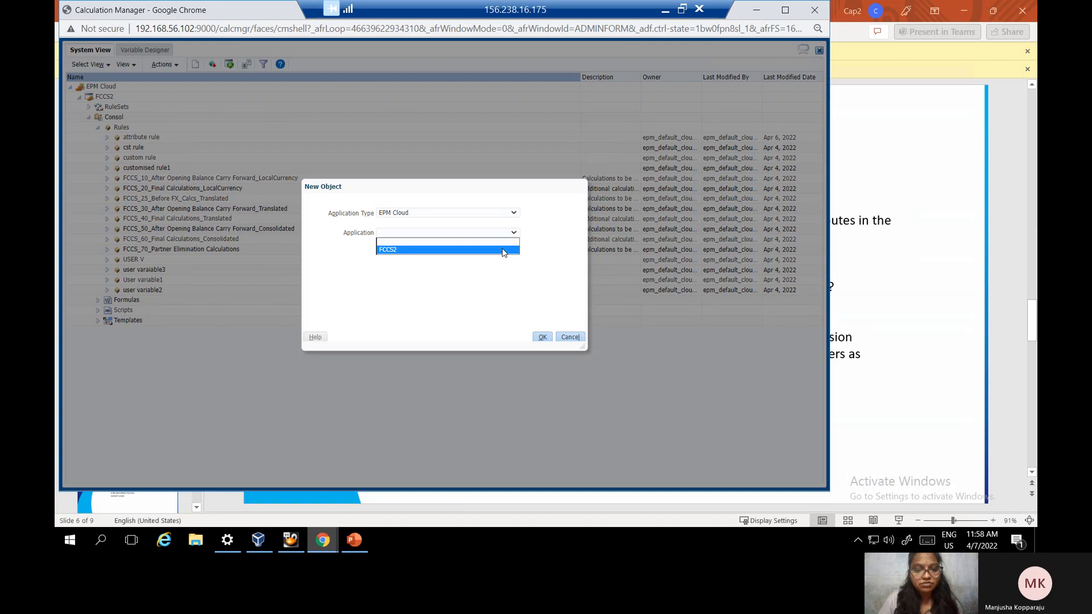
{"action": "left_click", "coordinate": [504, 250]}
{"action": "left_click", "coordinate": [515, 252]}
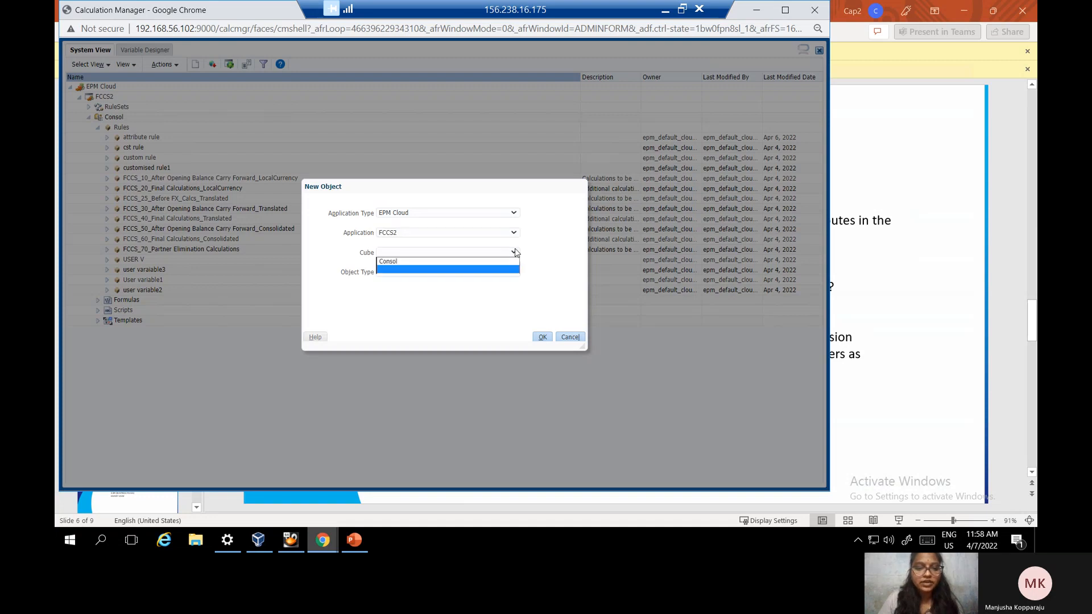
{"action": "left_click", "coordinate": [493, 262]}
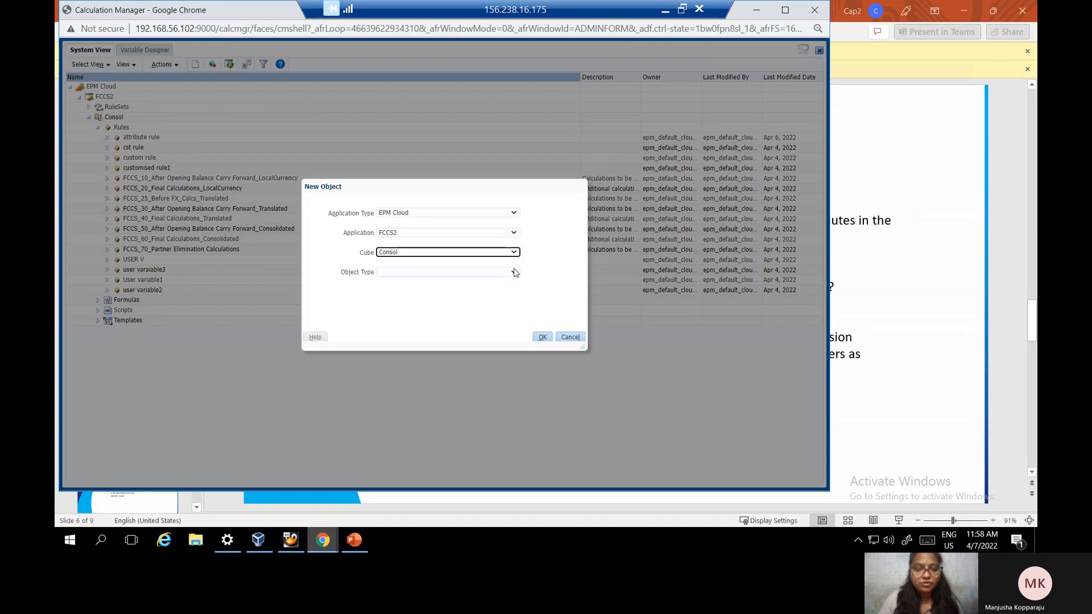
{"action": "left_click", "coordinate": [513, 271]}
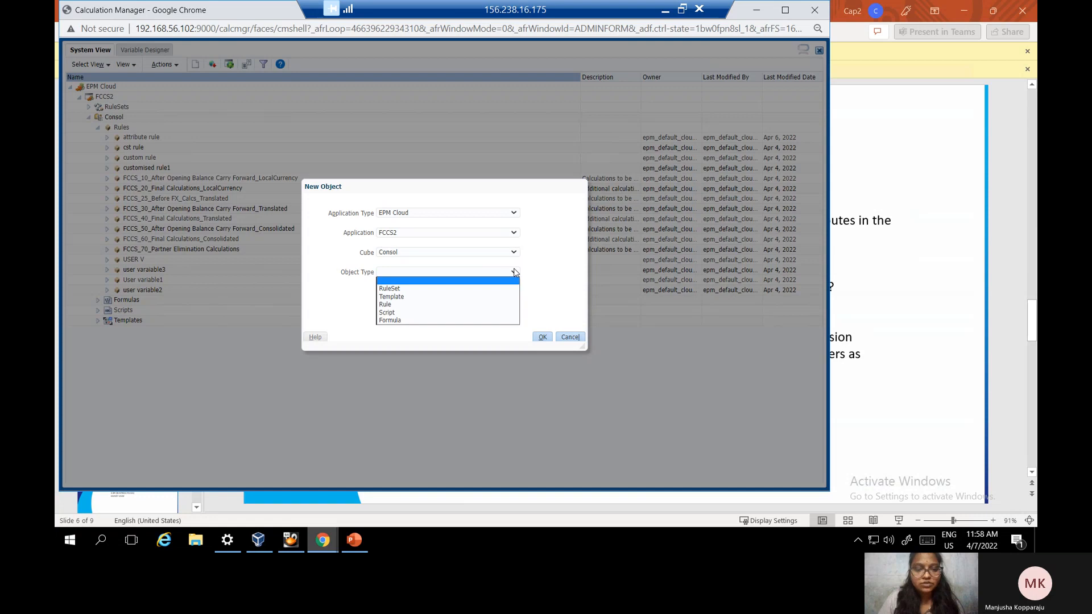
{"action": "left_click", "coordinate": [481, 305]}
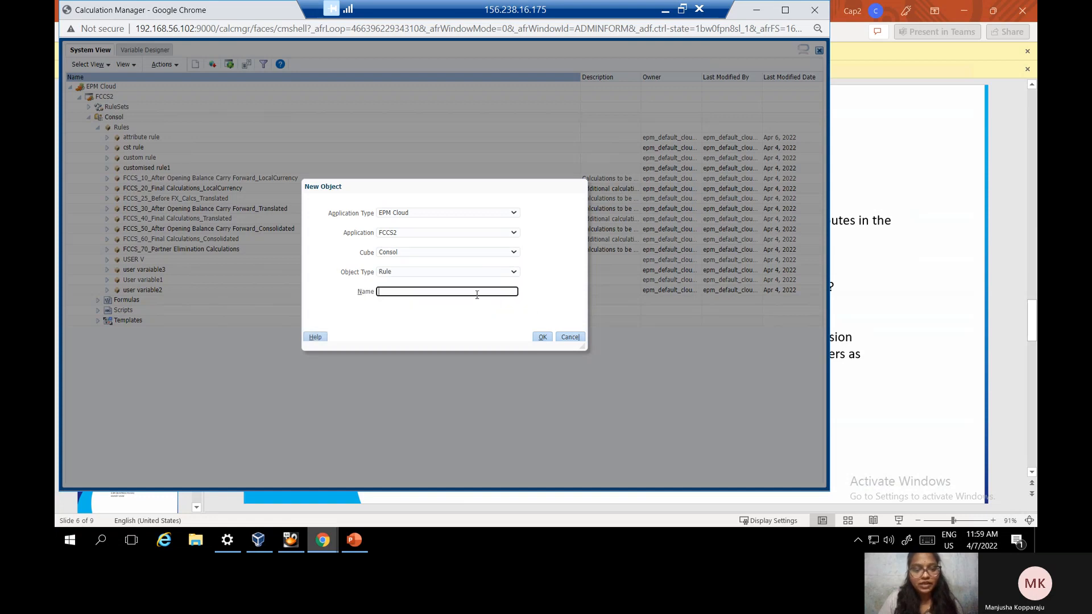
{"action": "left_click", "coordinate": [574, 339]}
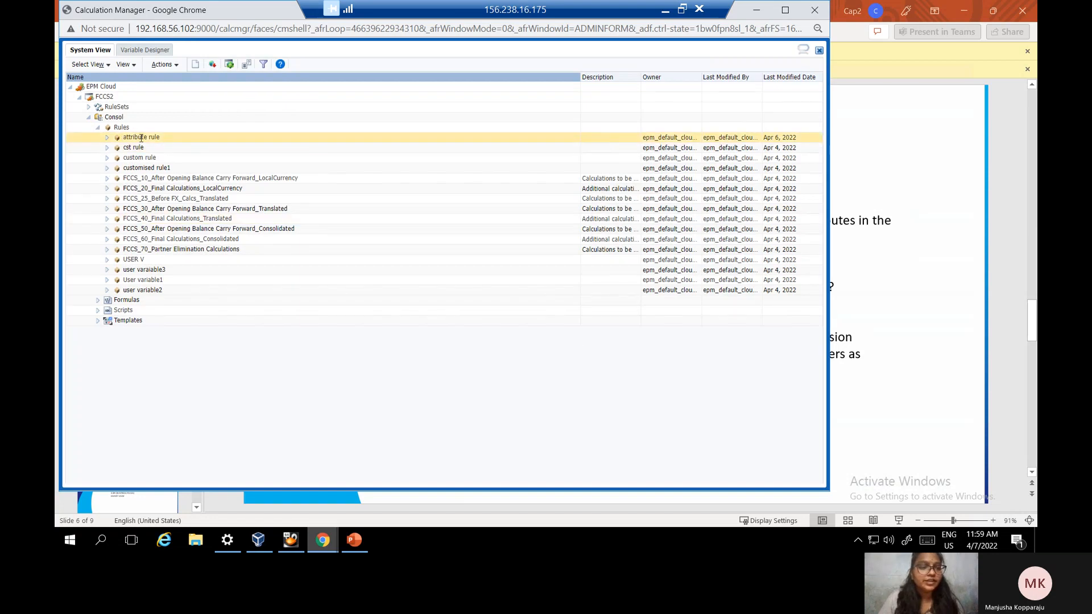
Open the existing attribute rule under Consol, validate its script and deploy it to the application
{"action": "double_click", "coordinate": [141, 138]}
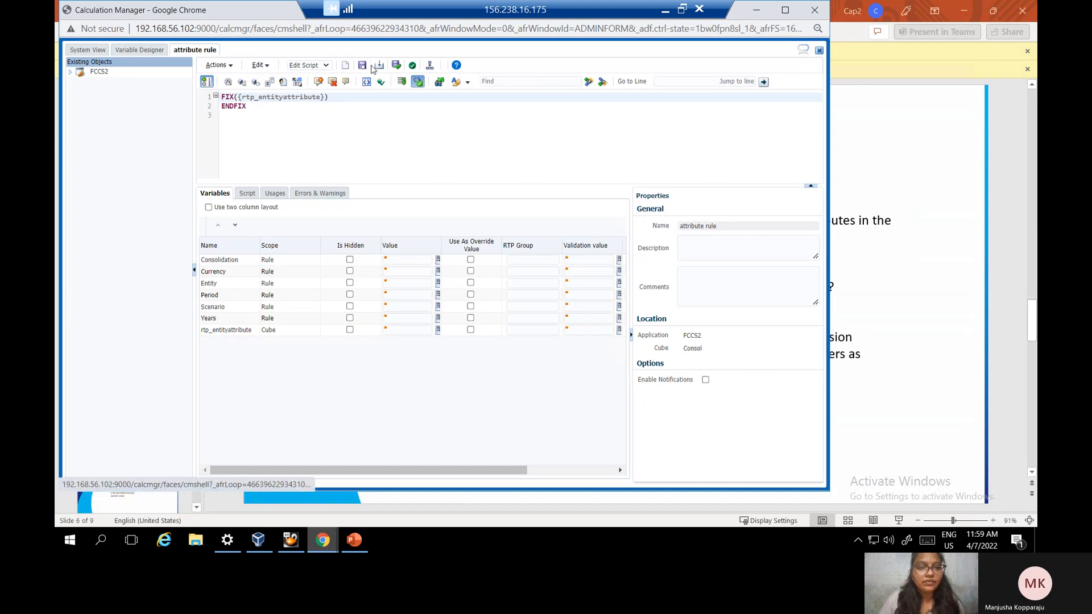
{"action": "left_click", "coordinate": [412, 65]}
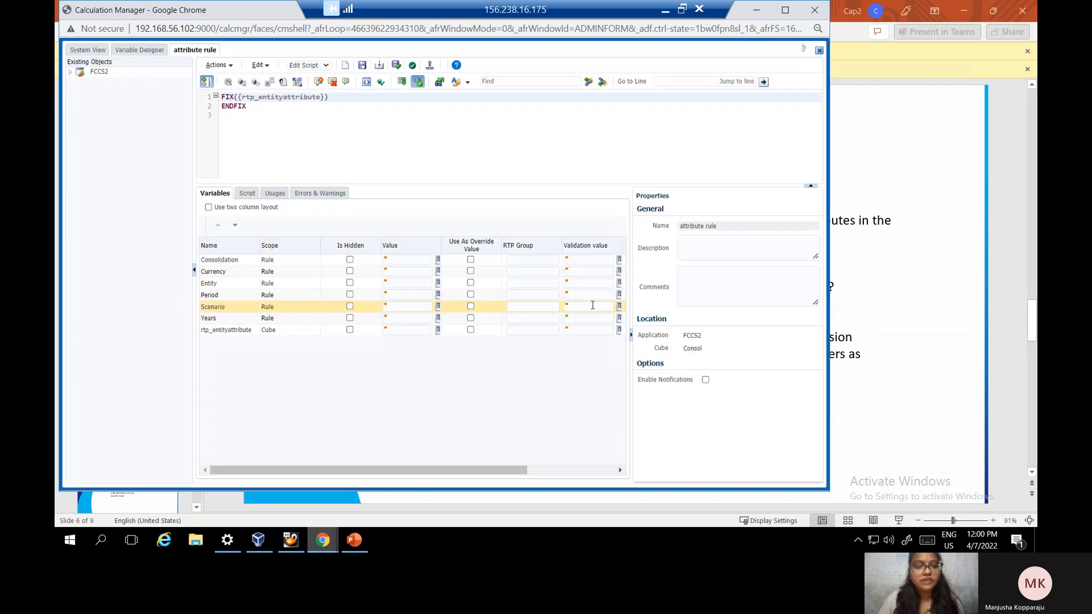
{"action": "left_click", "coordinate": [589, 305]}
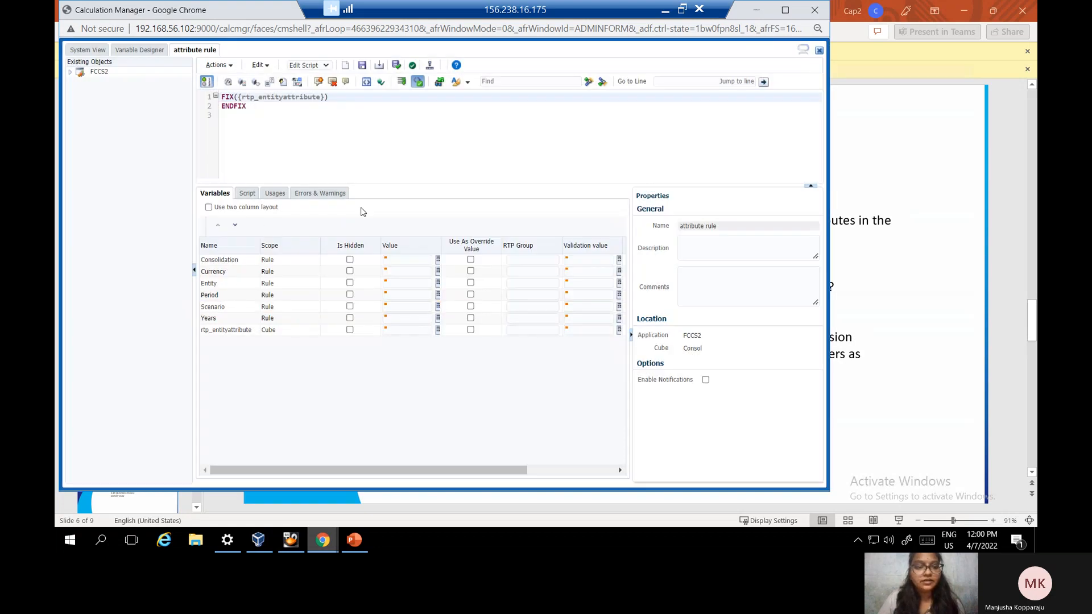
{"action": "left_click", "coordinate": [230, 66]}
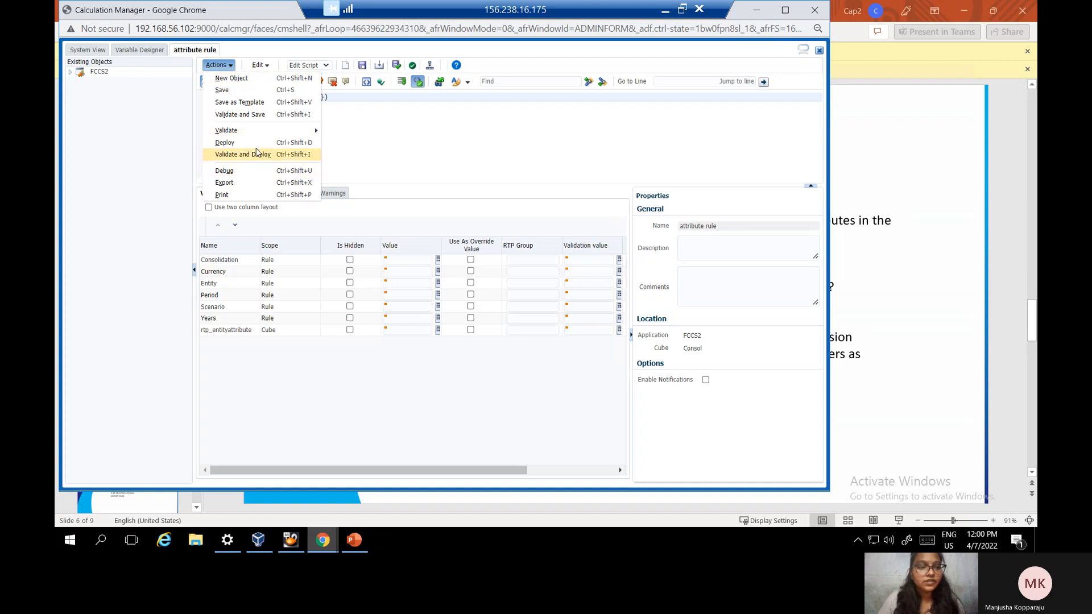
{"action": "left_click", "coordinate": [269, 144]}
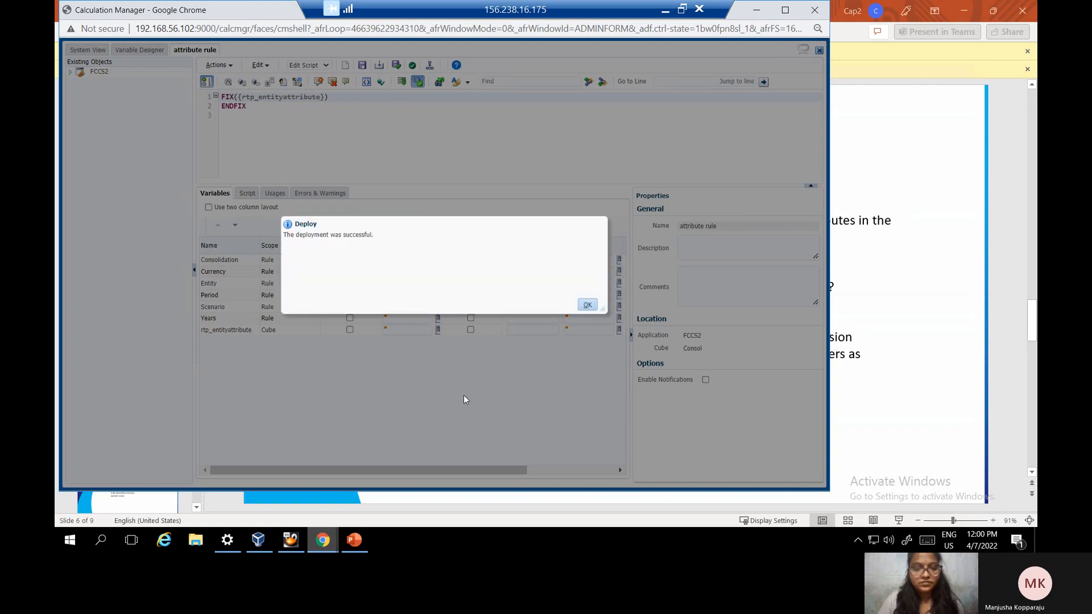
{"action": "left_click", "coordinate": [587, 307]}
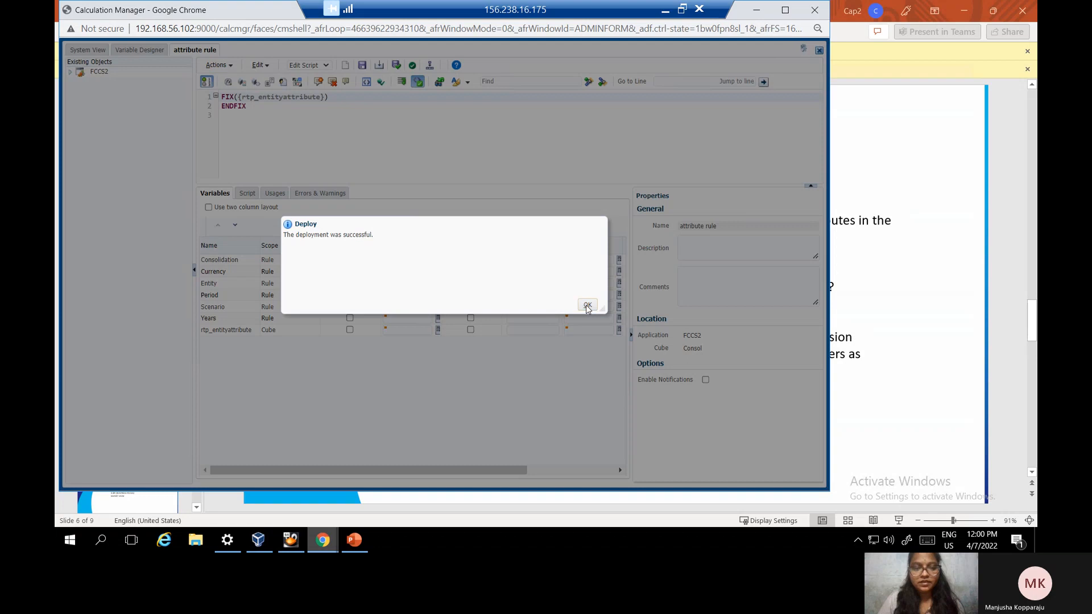
Switch to the EPM Cloud Financial Consolidation and Close window and open its Business Rules list
{"action": "left_click", "coordinate": [355, 540]}
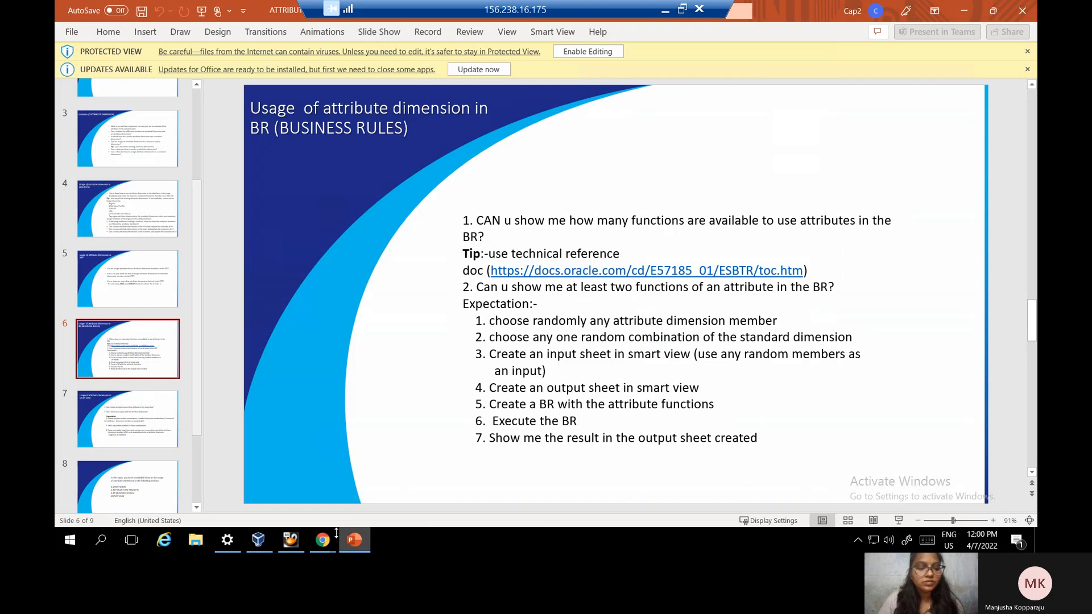
{"action": "left_click", "coordinate": [329, 539]}
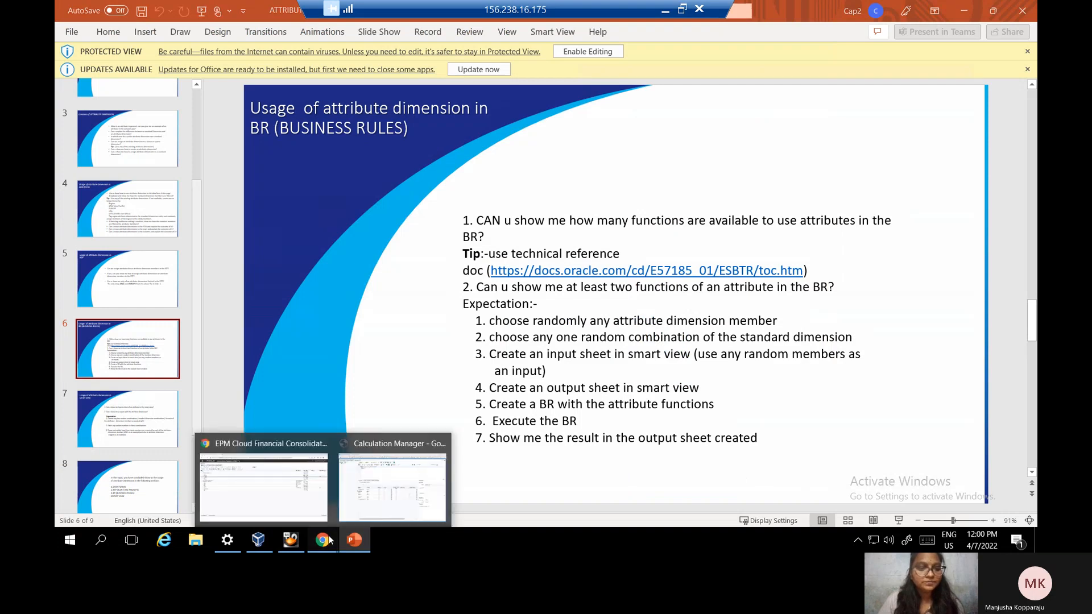
{"action": "left_click", "coordinate": [302, 508]}
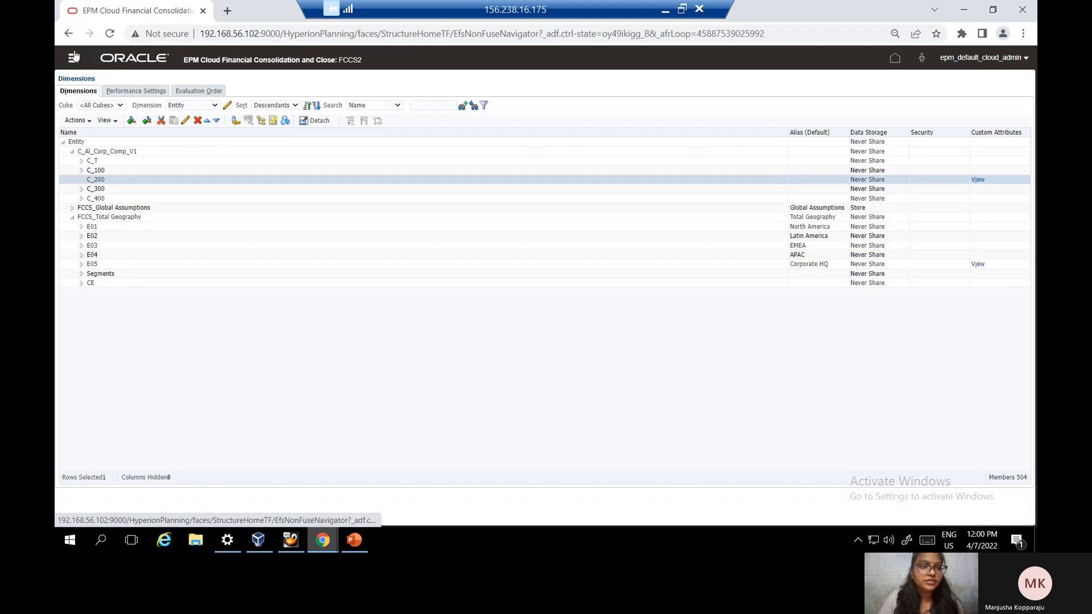
{"action": "left_click", "coordinate": [74, 58]}
{"action": "left_click", "coordinate": [73, 60]}
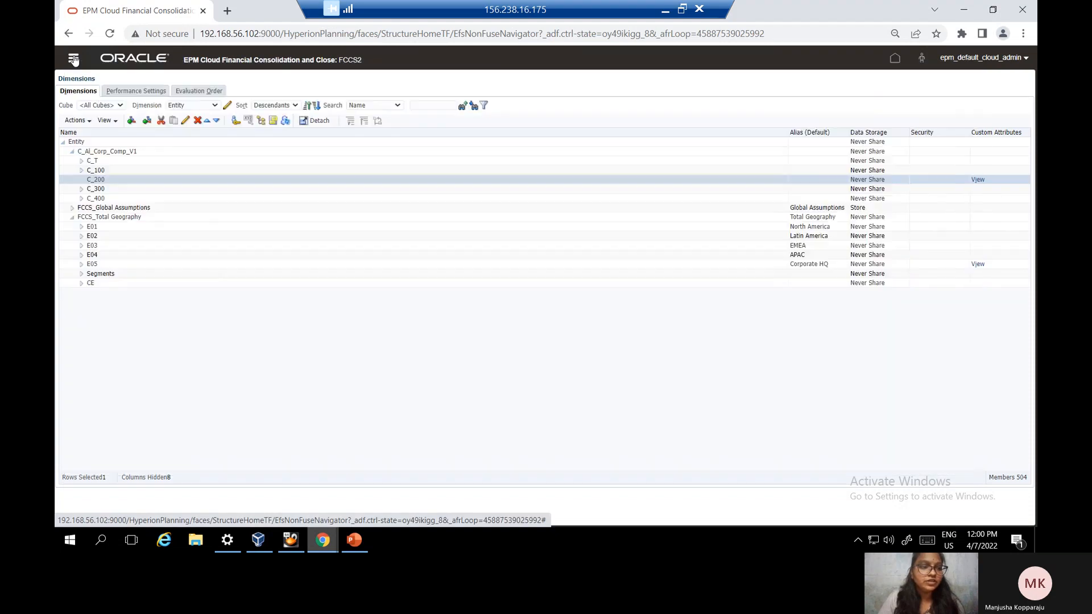
{"action": "left_click", "coordinate": [73, 63]}
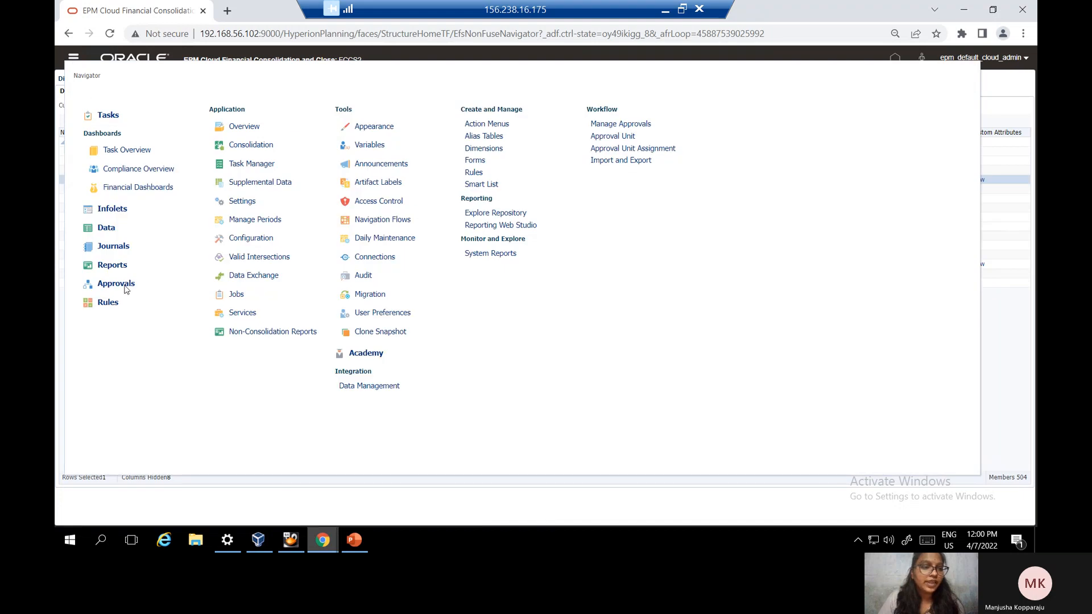
{"action": "left_click", "coordinate": [108, 305]}
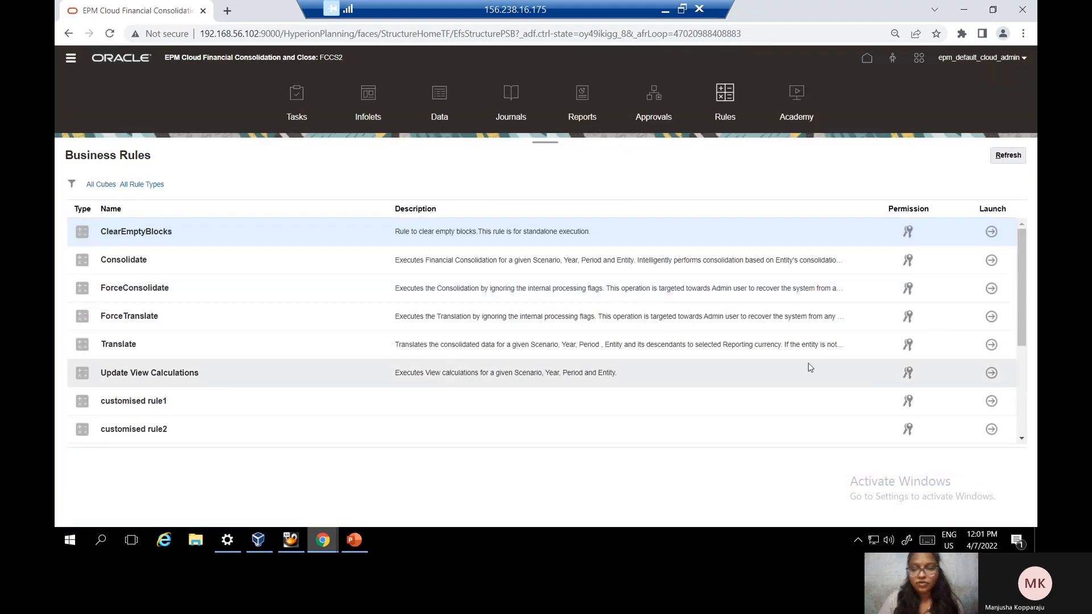
Open the attribute rule's launch prompts, examine the "please enter the entity" prompt and cancel without launching the rule
{"action": "left_click_drag", "start_coordinate": [1017, 292], "coordinate": [1019, 345]}
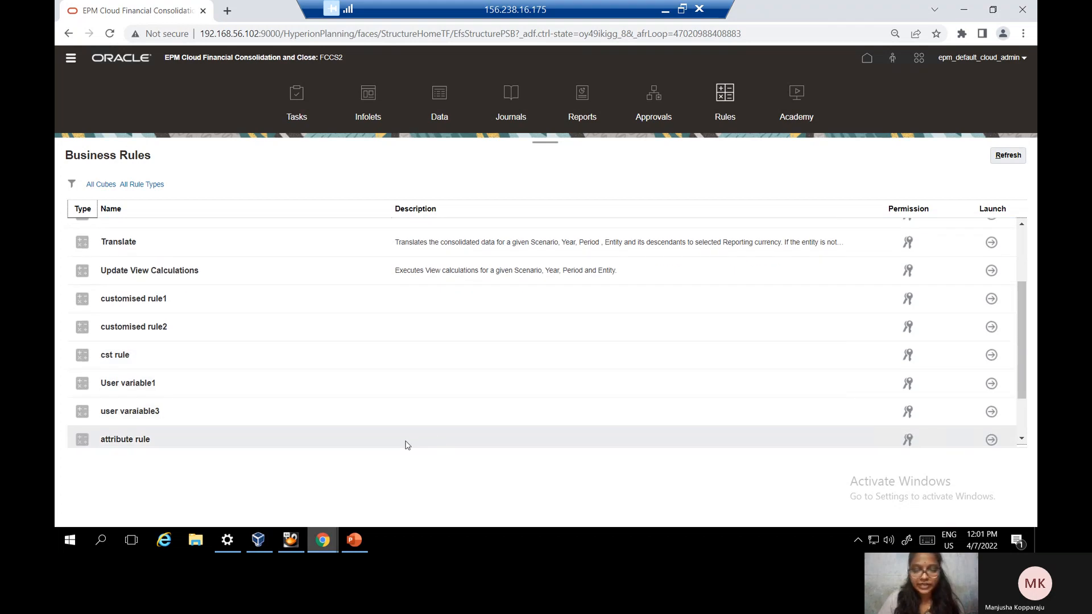
{"action": "left_click", "coordinate": [992, 438]}
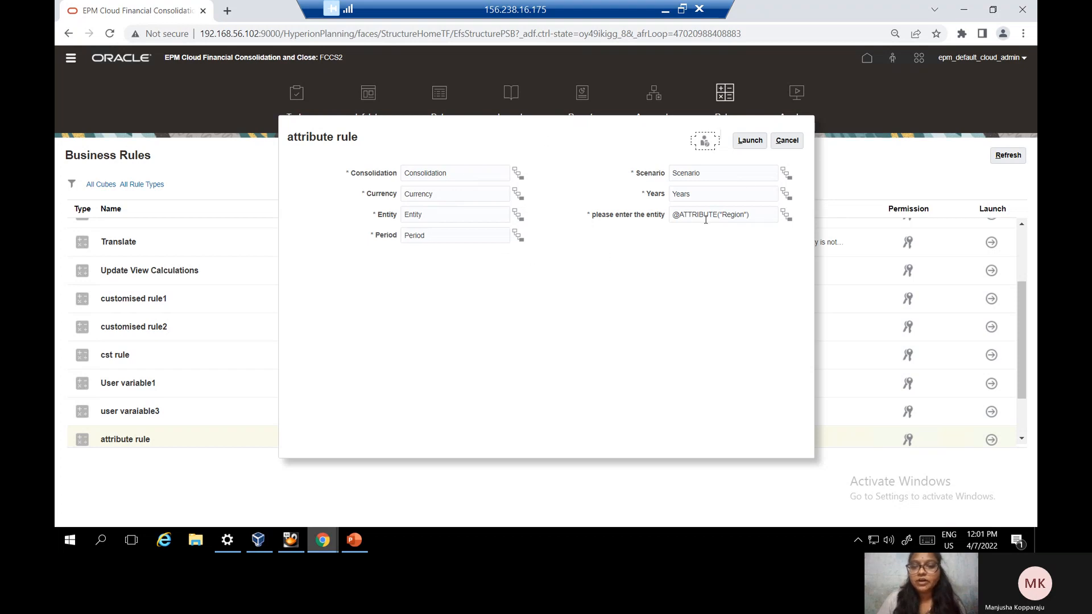
{"action": "left_click", "coordinate": [788, 141]}
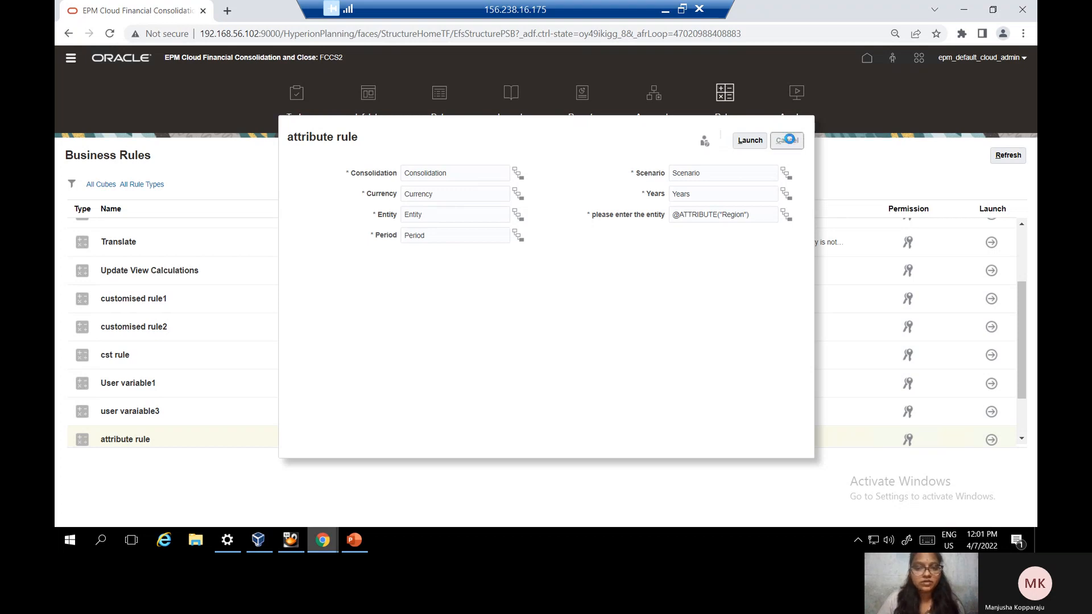
Switch to PowerPoint and read slide 7 on using the attribute dimension in Smart View
{"action": "left_click", "coordinate": [353, 540]}
{"action": "left_click", "coordinate": [126, 446]}
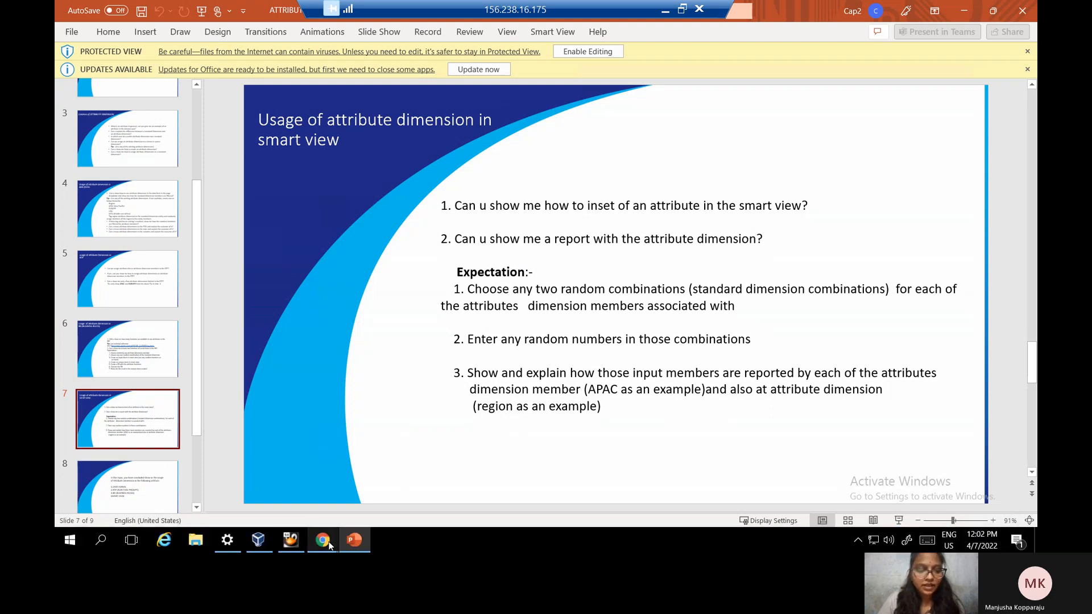
Switch to Excel by starting it and create a blank workbook
{"action": "mouse_move", "coordinate": [329, 545]}
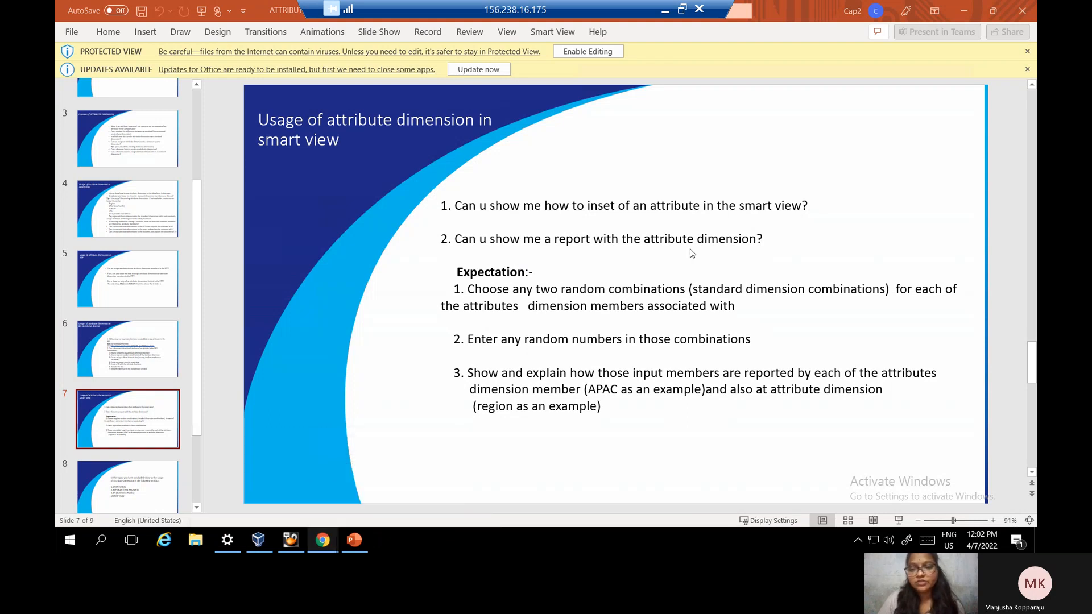
{"action": "left_click", "coordinate": [70, 541]}
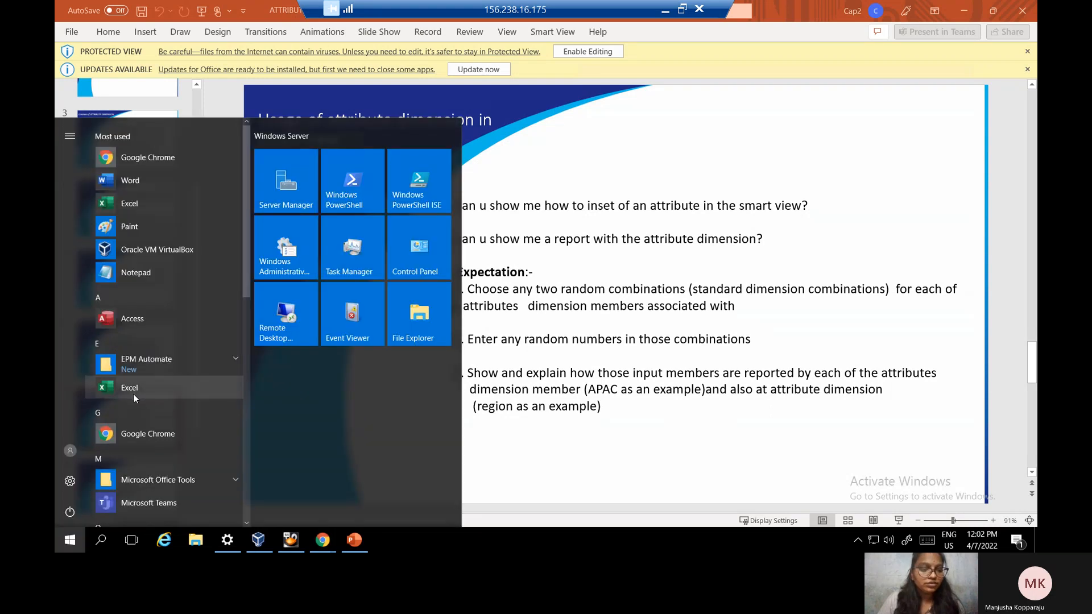
{"action": "left_click", "coordinate": [134, 392]}
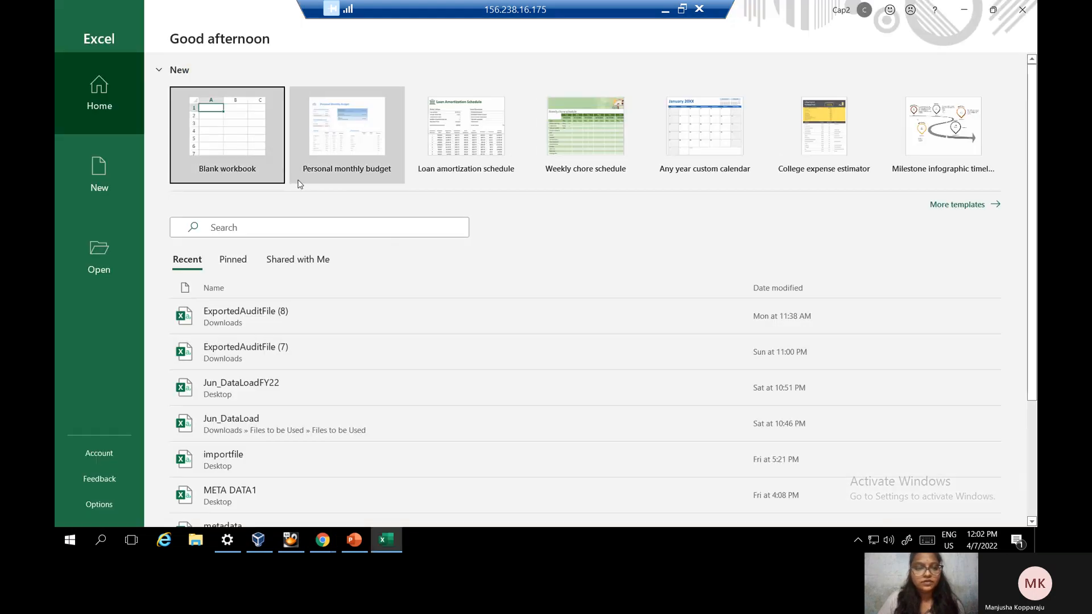
{"action": "left_click", "coordinate": [241, 142]}
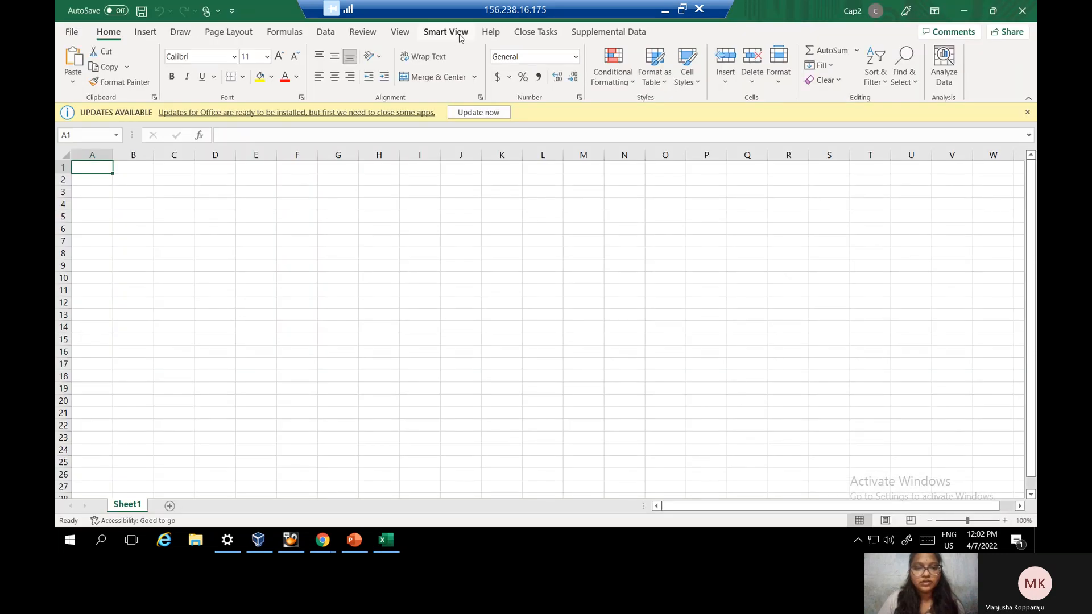
{"action": "left_click", "coordinate": [461, 32]}
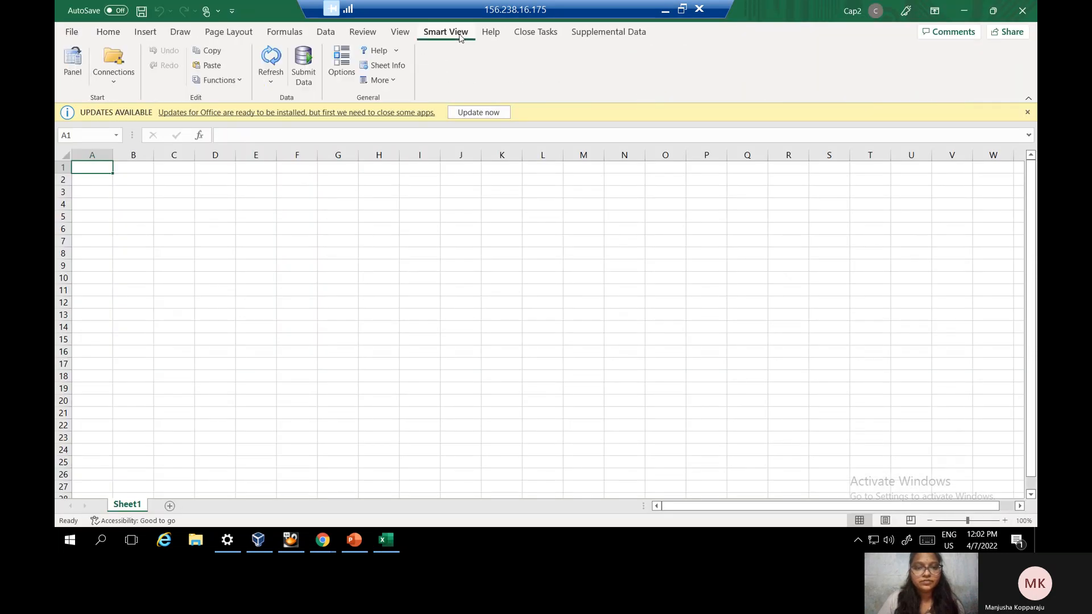
{"action": "left_click", "coordinate": [73, 65]}
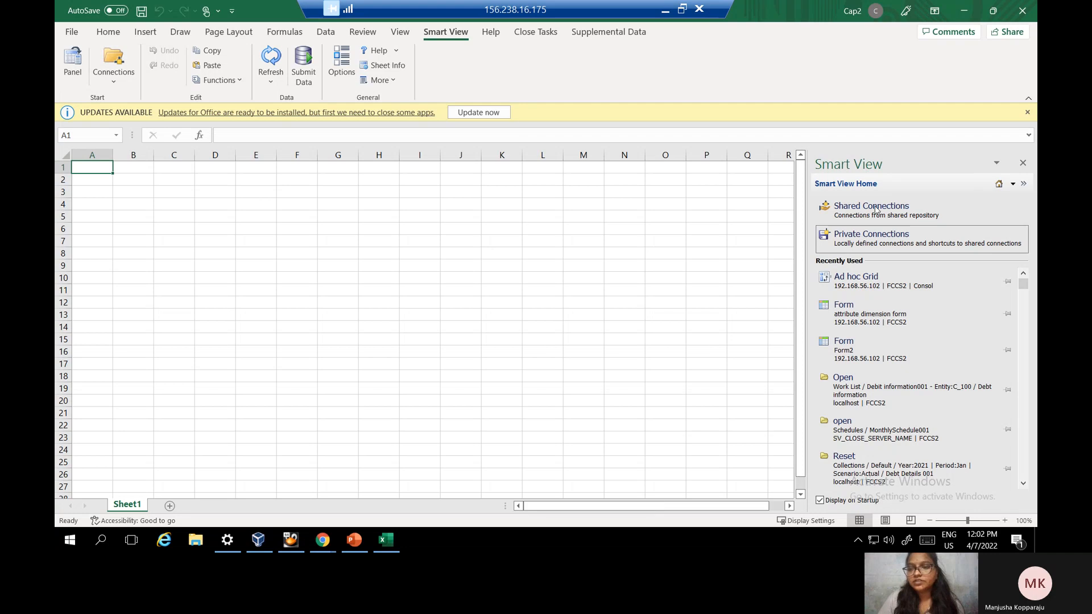
{"action": "left_click", "coordinate": [875, 234]}
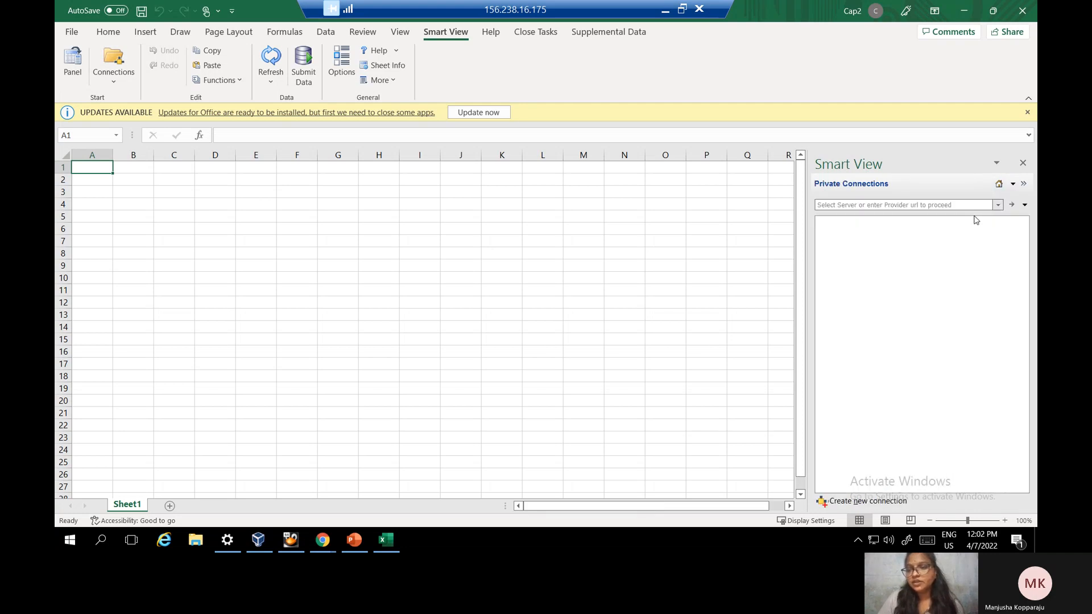
{"action": "left_click", "coordinate": [999, 204]}
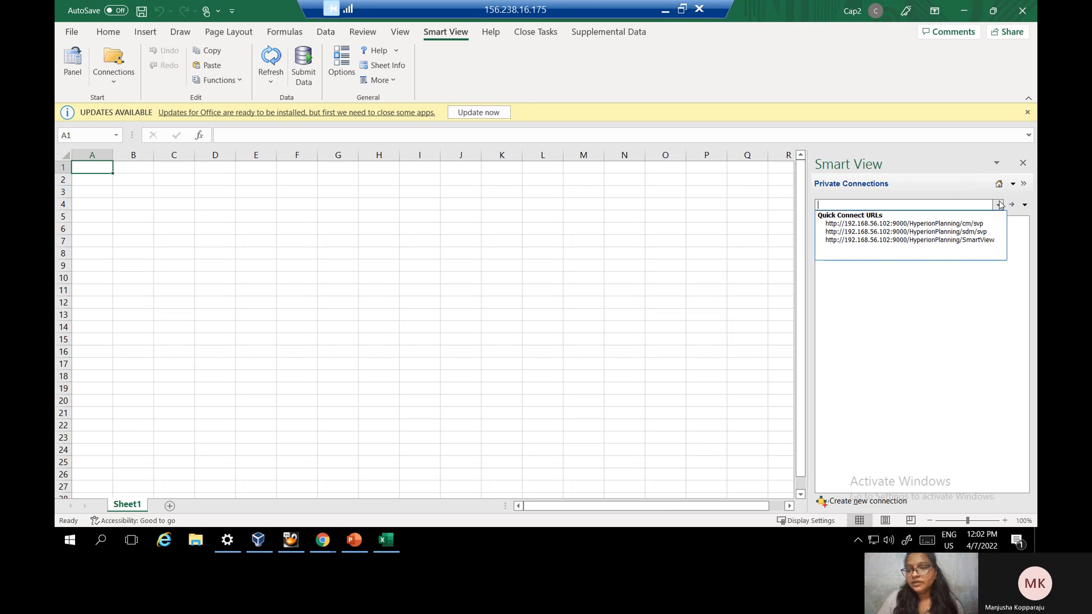
{"action": "left_click", "coordinate": [910, 241]}
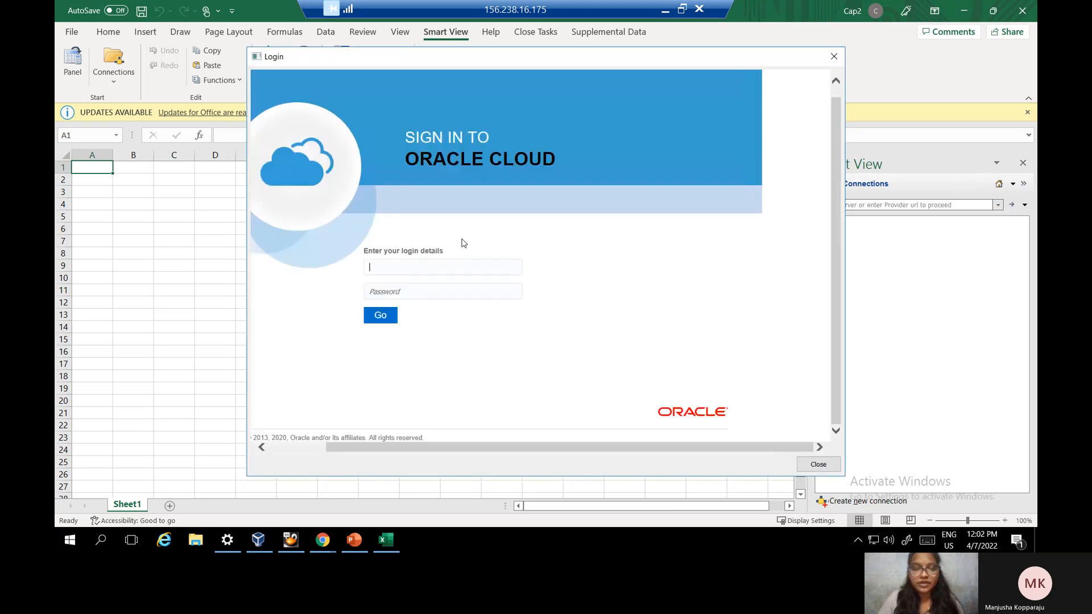
Sign in to Oracle Cloud with the user name epm_default_cloud_admin and the account password
{"action": "left_click", "coordinate": [437, 264]}
{"action": "type", "text": "epm_default_cloud_admin"}
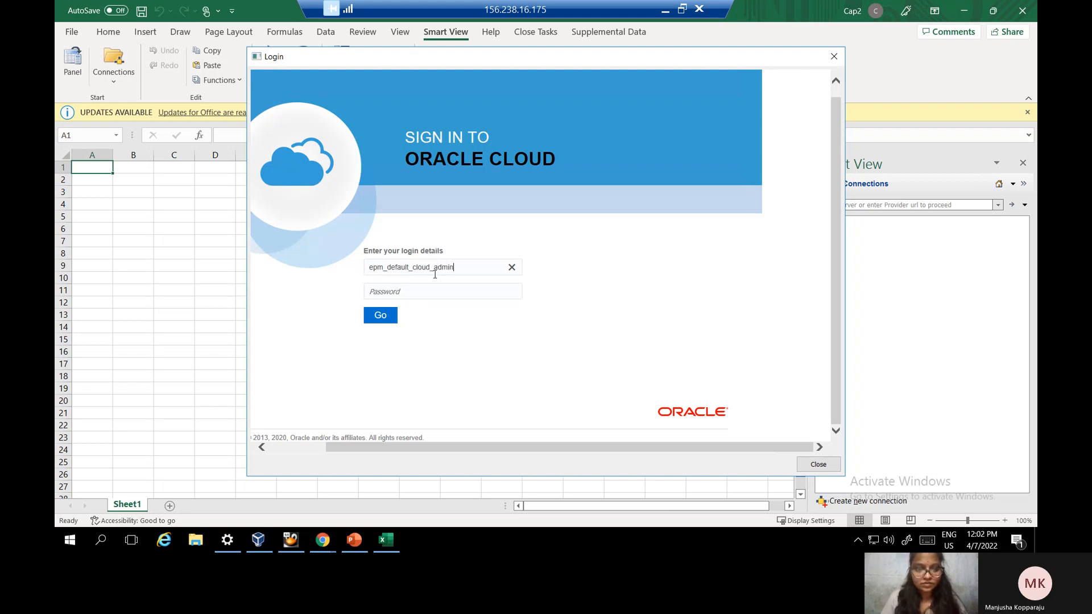
{"action": "left_click", "coordinate": [431, 291]}
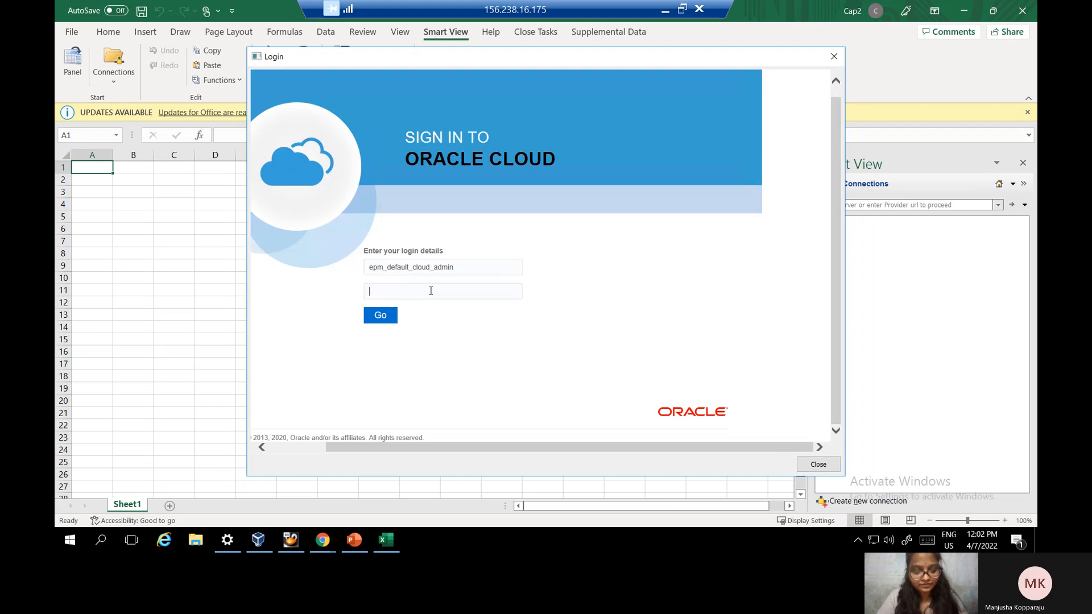
{"action": "type", "text": "•"}
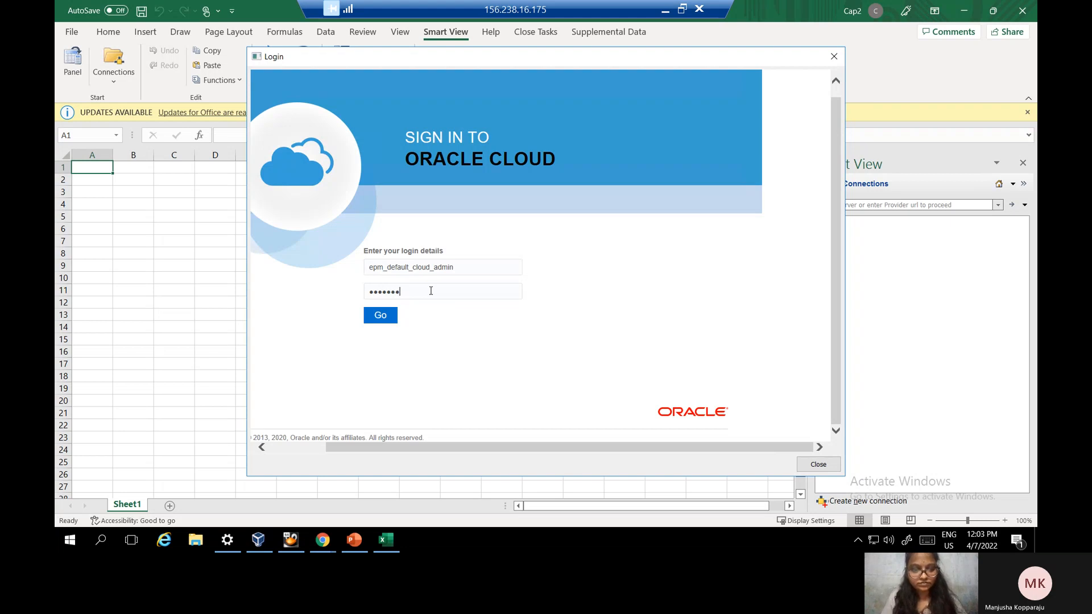
{"action": "key", "text": "BackSpace"}
{"action": "key", "text": "BackSpace"}
{"action": "key", "text": "BackSpace"}
{"action": "key", "text": "BackSpace"}
{"action": "key", "text": "BackSpace"}
{"action": "key", "text": "BackSpace"}
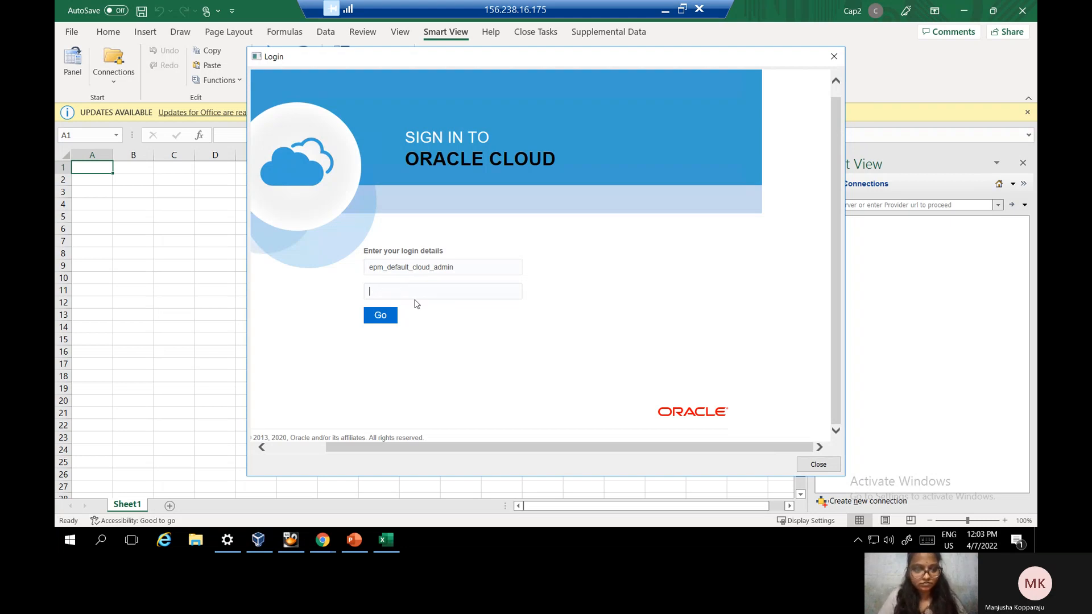
{"action": "type", "text": "•••"}
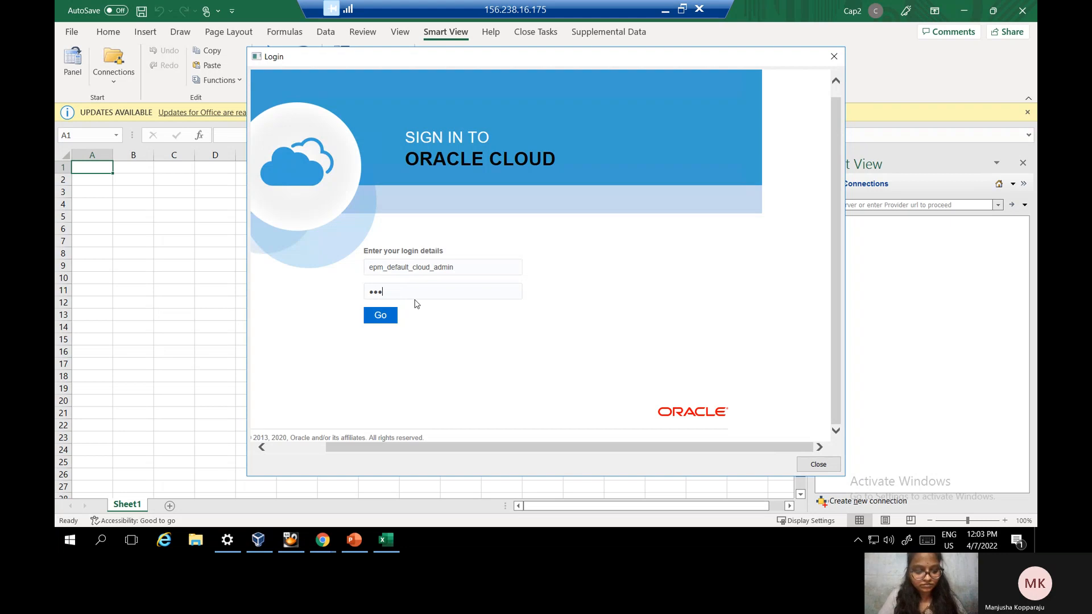
{"action": "type", "text": "•"}
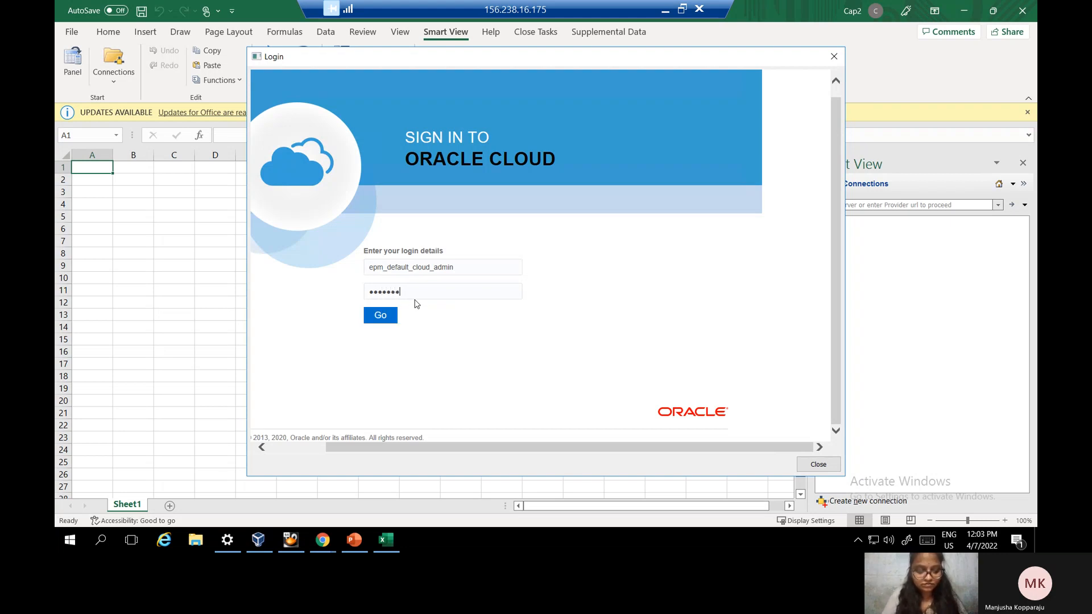
{"action": "left_click", "coordinate": [382, 315]}
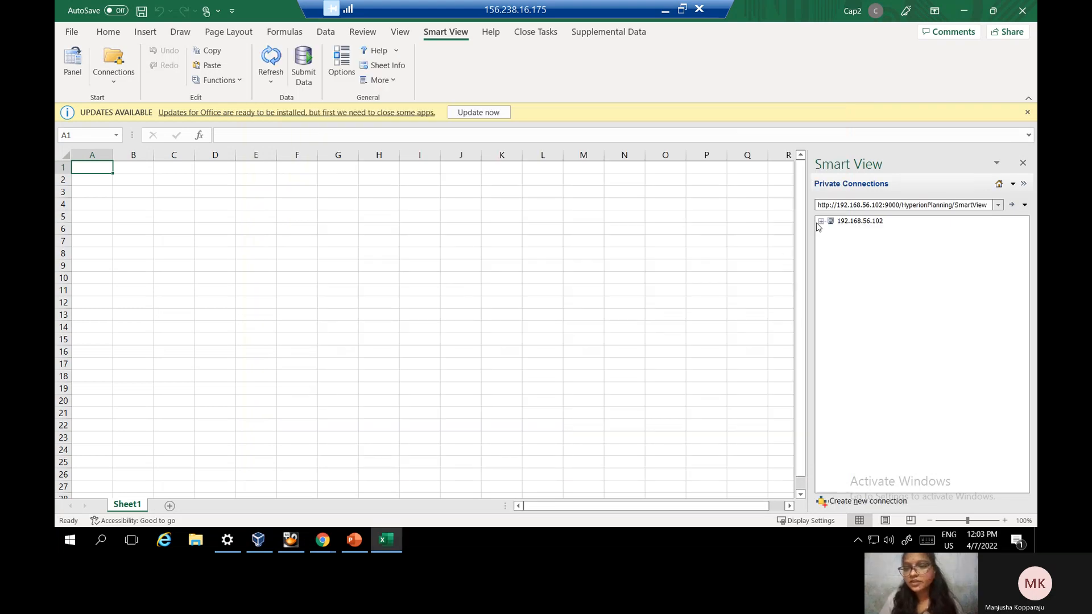
Open the attribute dimension form from the Testing folder of the FCCS2 library for ad hoc analysis and expand its floating POV
{"action": "left_click", "coordinate": [821, 221]}
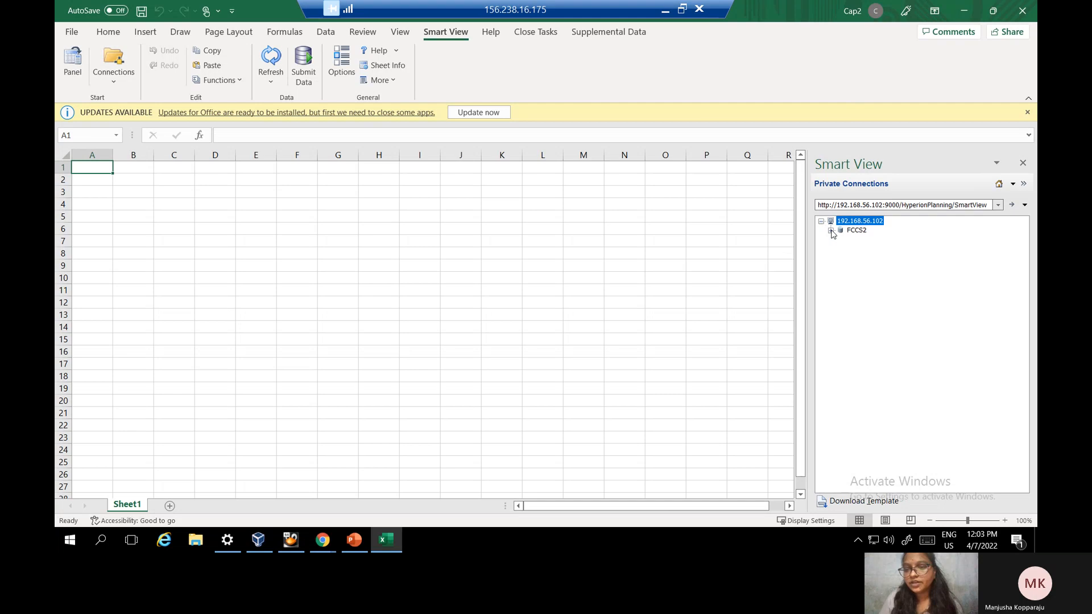
{"action": "left_click", "coordinate": [832, 232]}
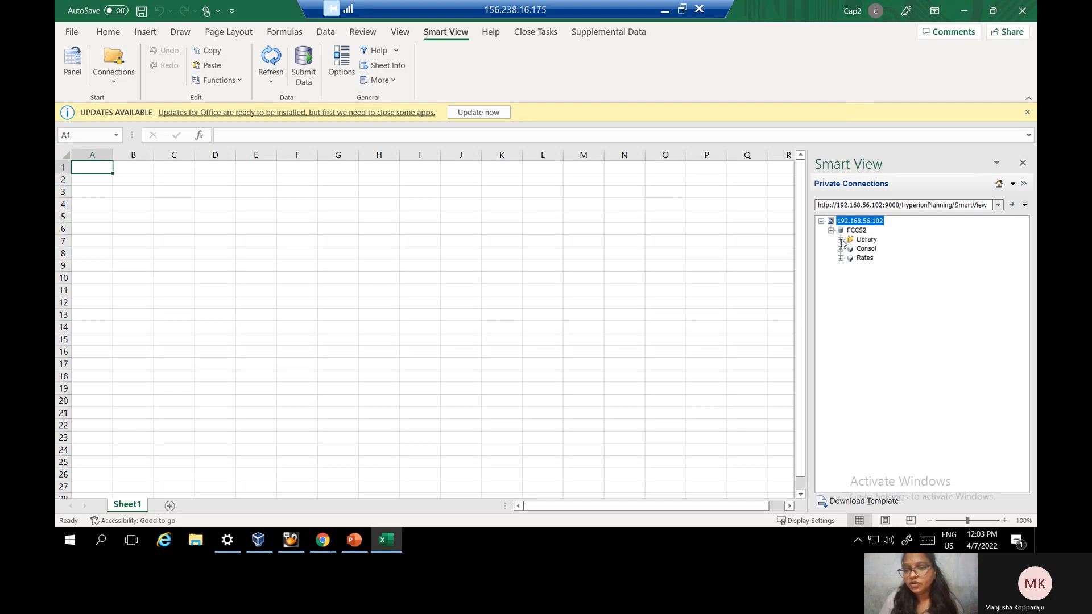
{"action": "left_click", "coordinate": [842, 240]}
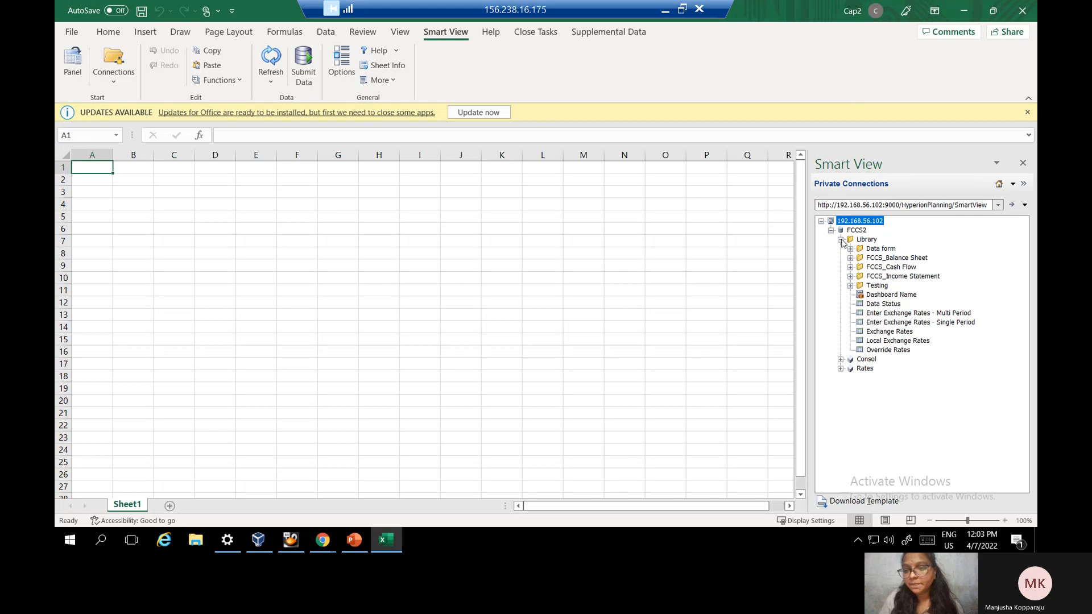
{"action": "left_click", "coordinate": [850, 285]}
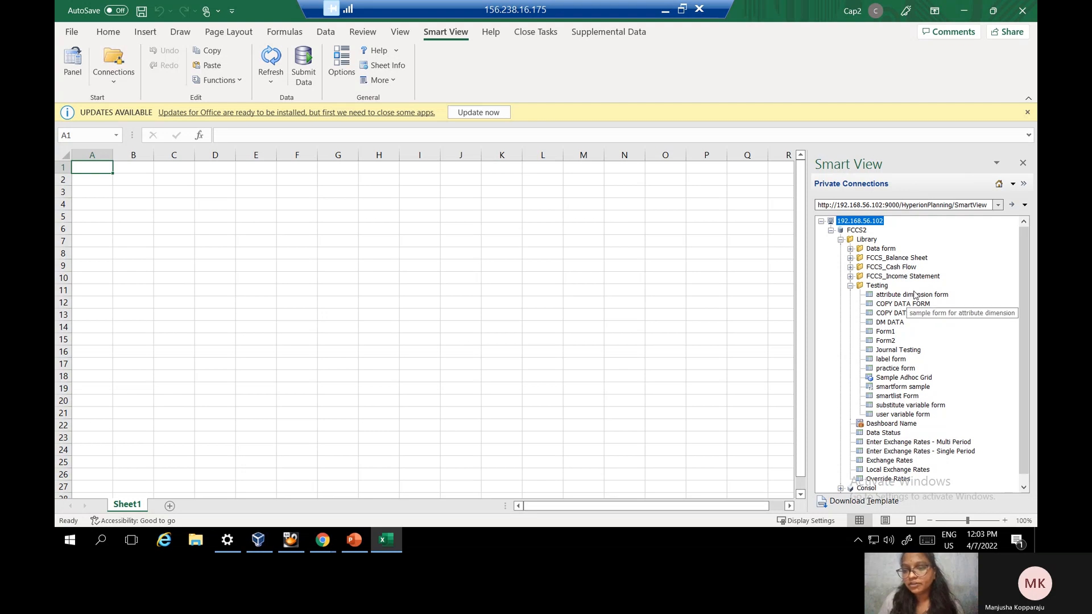
{"action": "left_click", "coordinate": [912, 294]}
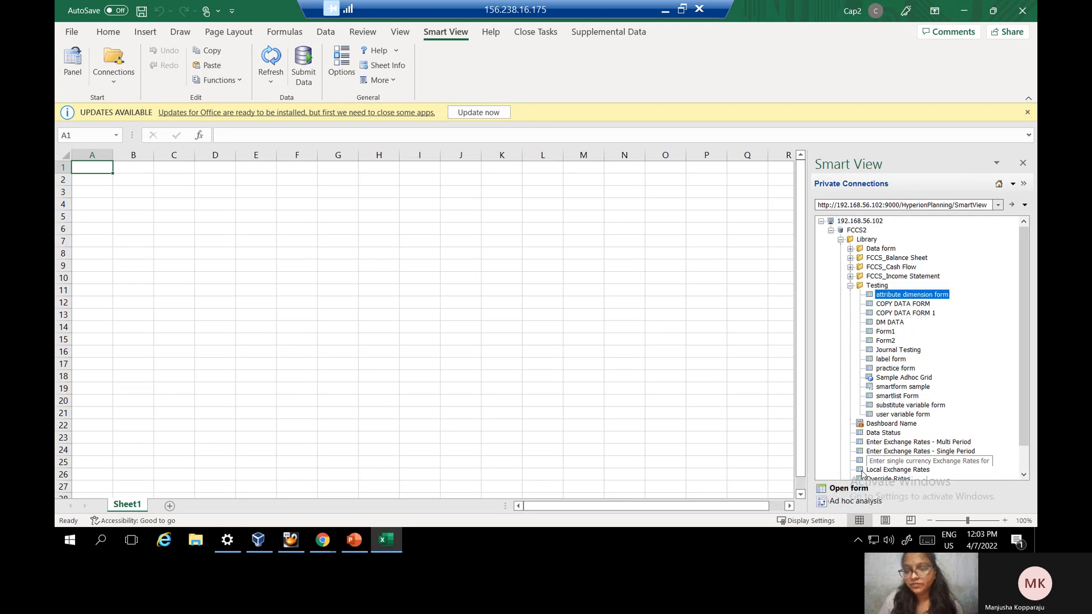
{"action": "left_click", "coordinate": [849, 502]}
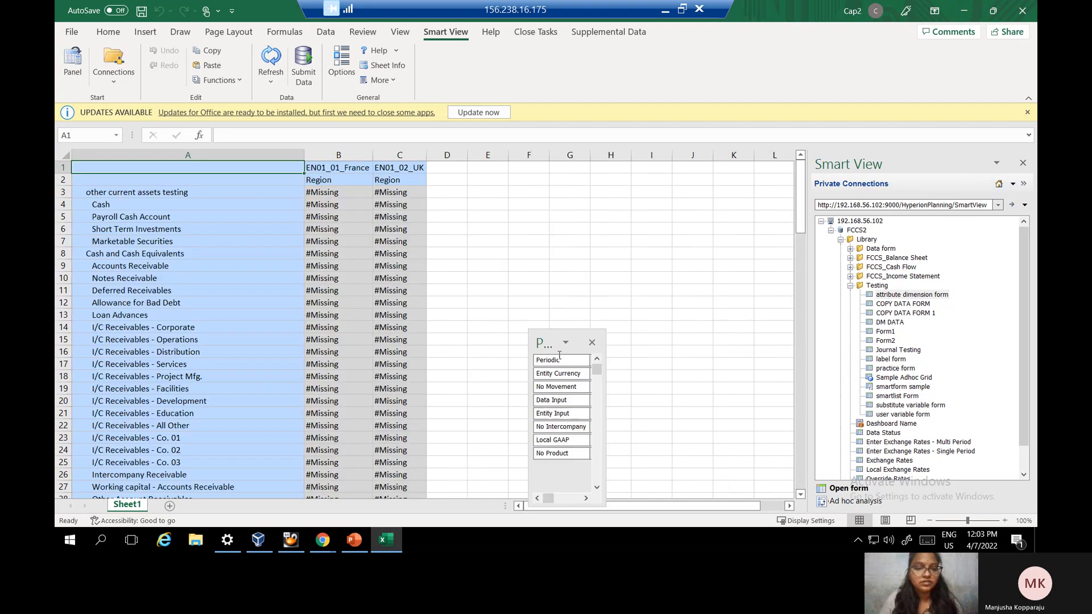
{"action": "left_click", "coordinate": [566, 341]}
{"action": "left_click", "coordinate": [637, 325]}
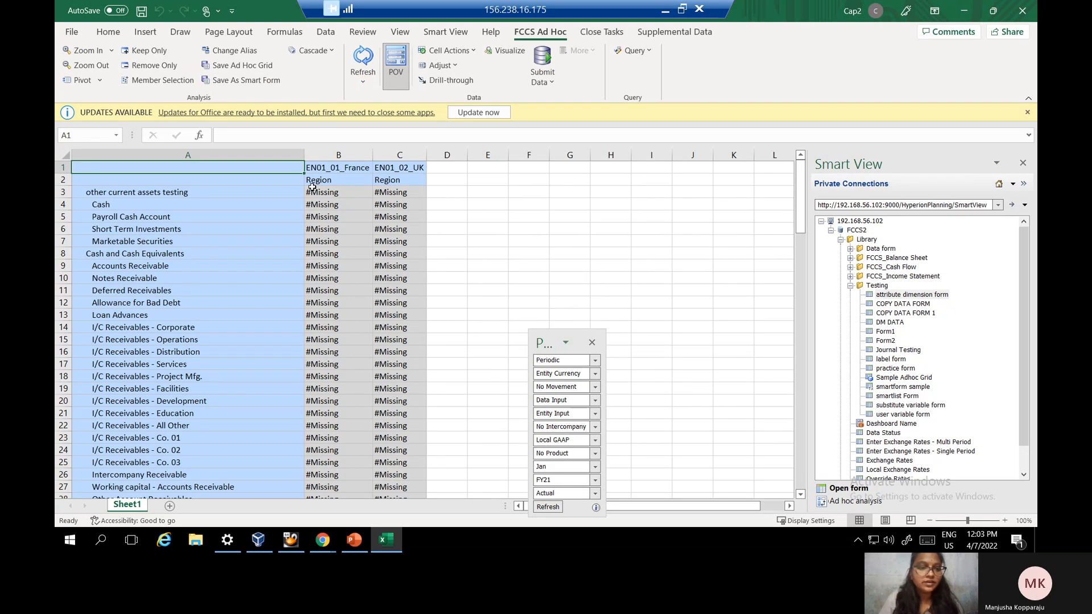
Insert an empty row above the entity headings of the ad hoc grid
{"action": "left_click", "coordinate": [62, 166]}
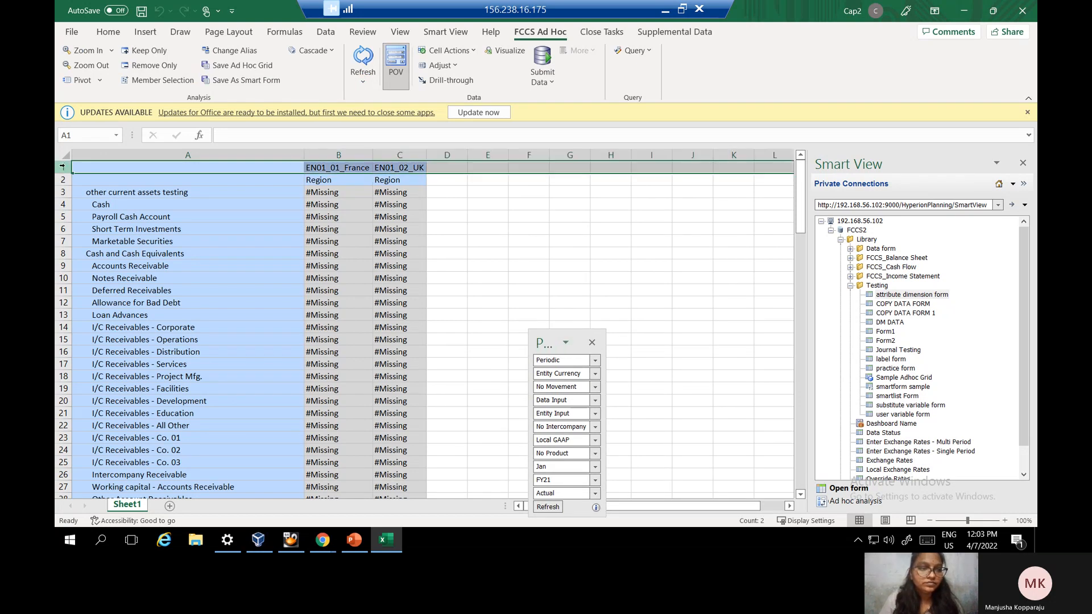
{"action": "right_click", "coordinate": [62, 166]}
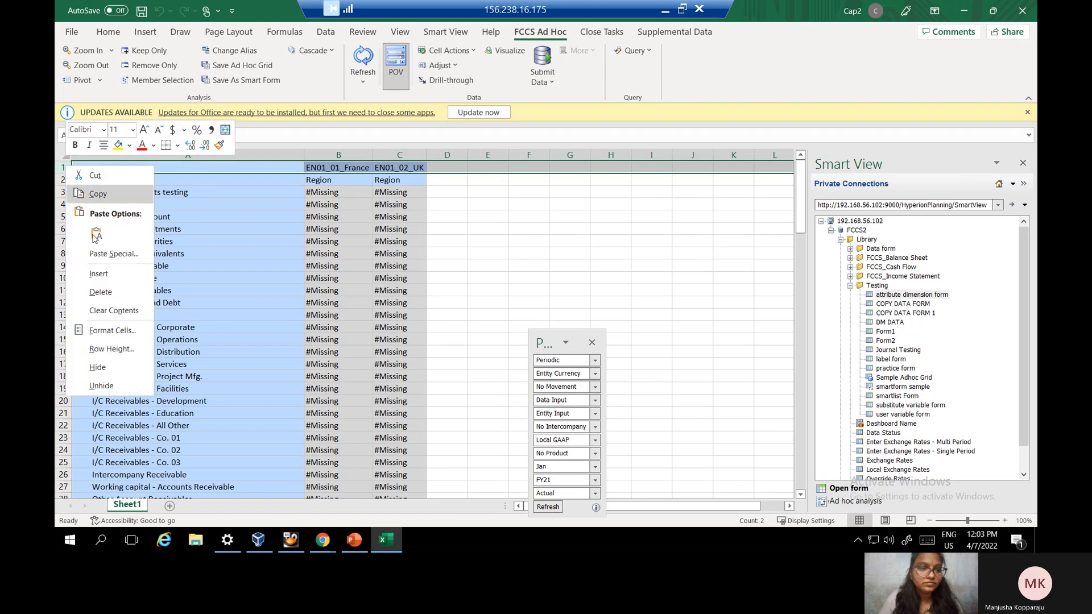
{"action": "left_click", "coordinate": [98, 274]}
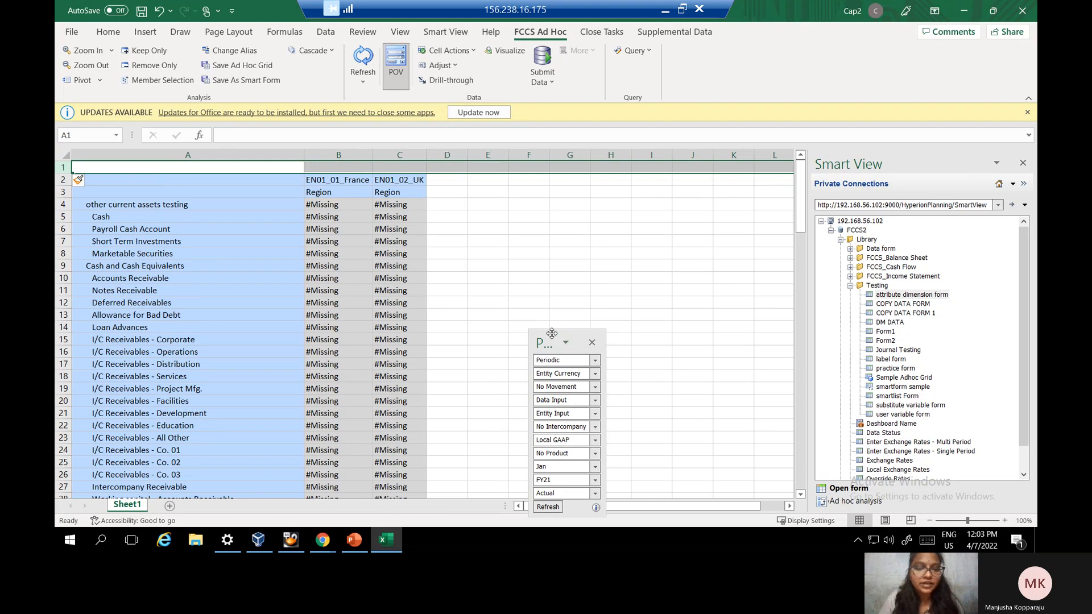
{"action": "left_click", "coordinate": [340, 167]}
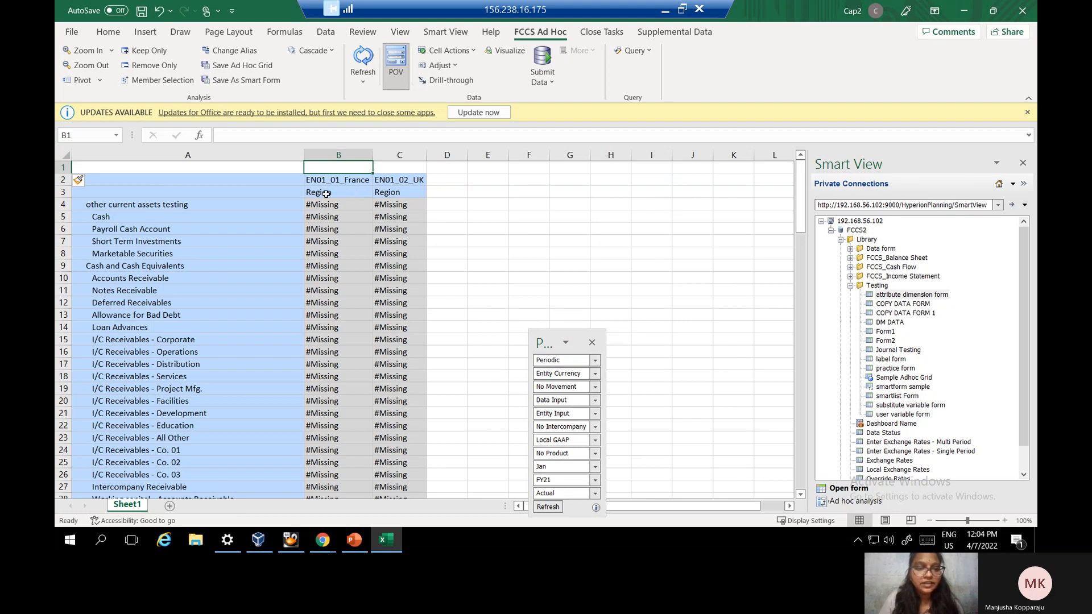
Enter region in cell D3 beside the existing Region headings and refresh the ad hoc grid
{"action": "left_click", "coordinate": [449, 180]}
{"action": "left_click", "coordinate": [449, 197]}
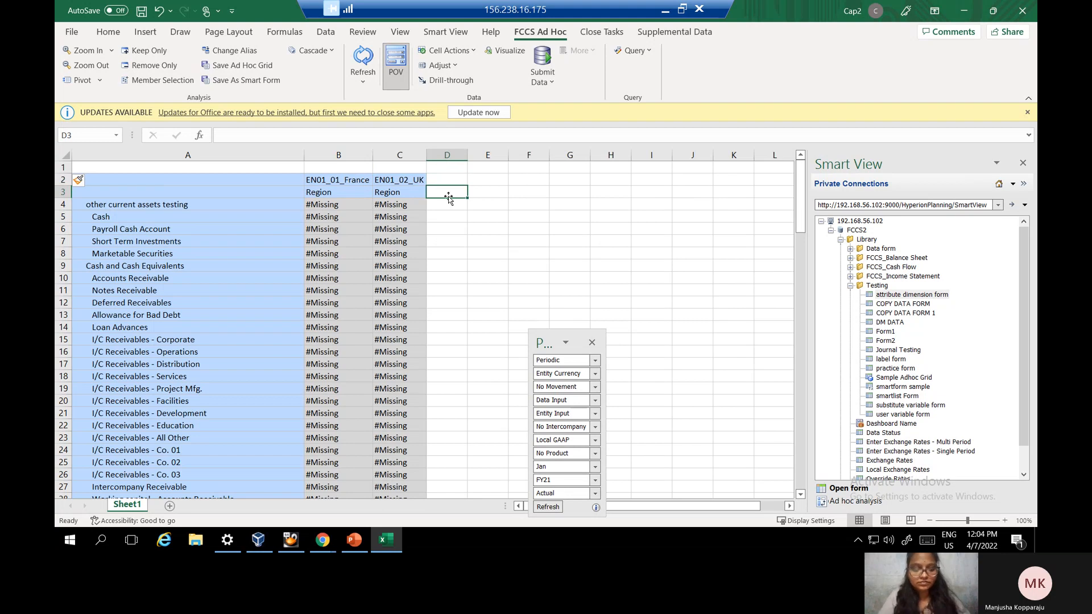
{"action": "type", "text": "region"}
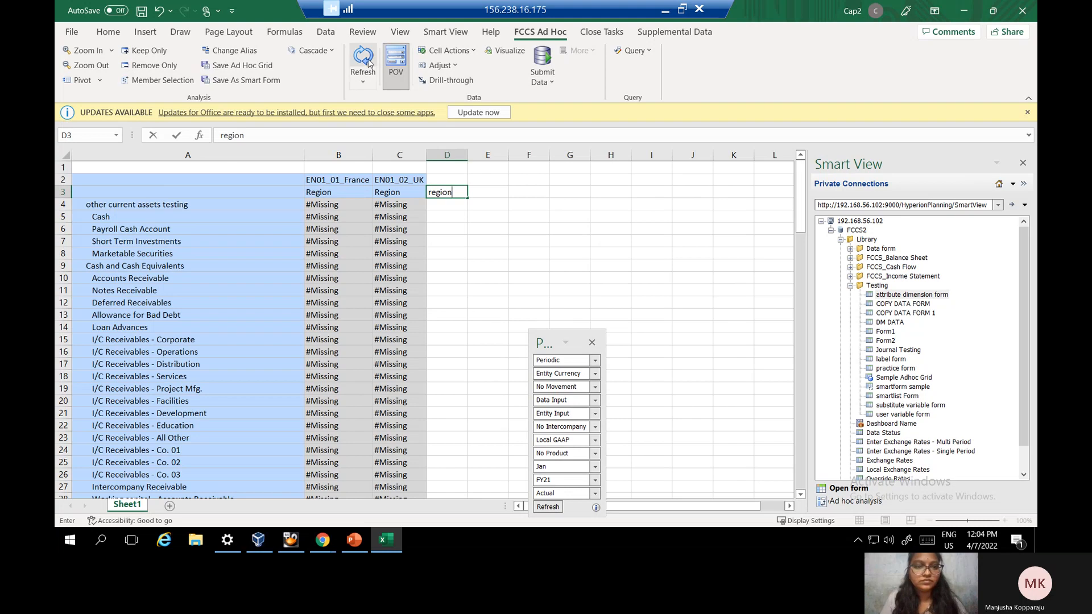
{"action": "left_click", "coordinate": [475, 224]}
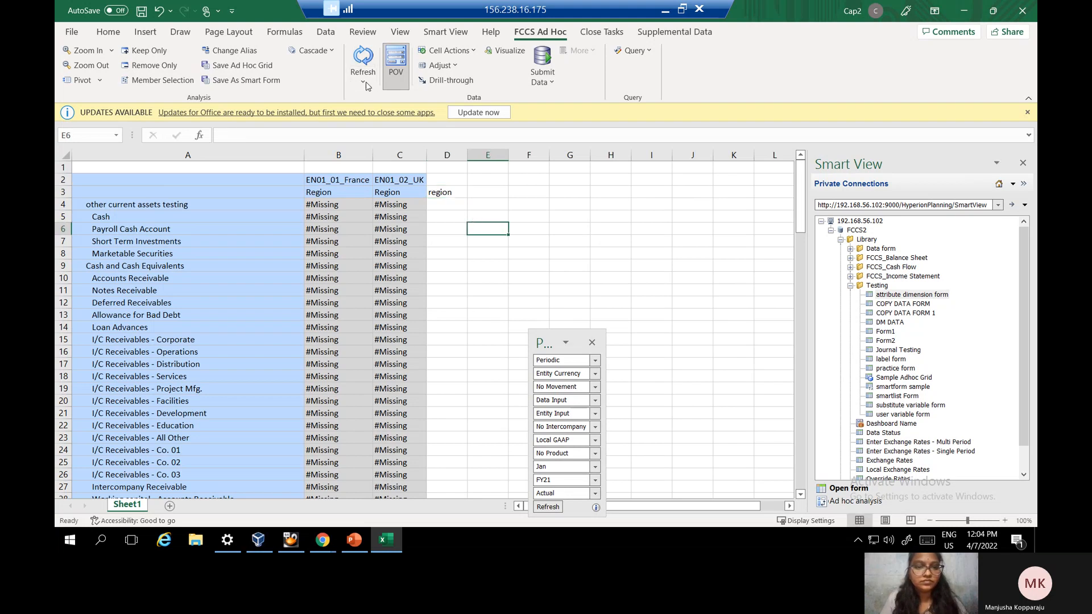
{"action": "left_click", "coordinate": [360, 55]}
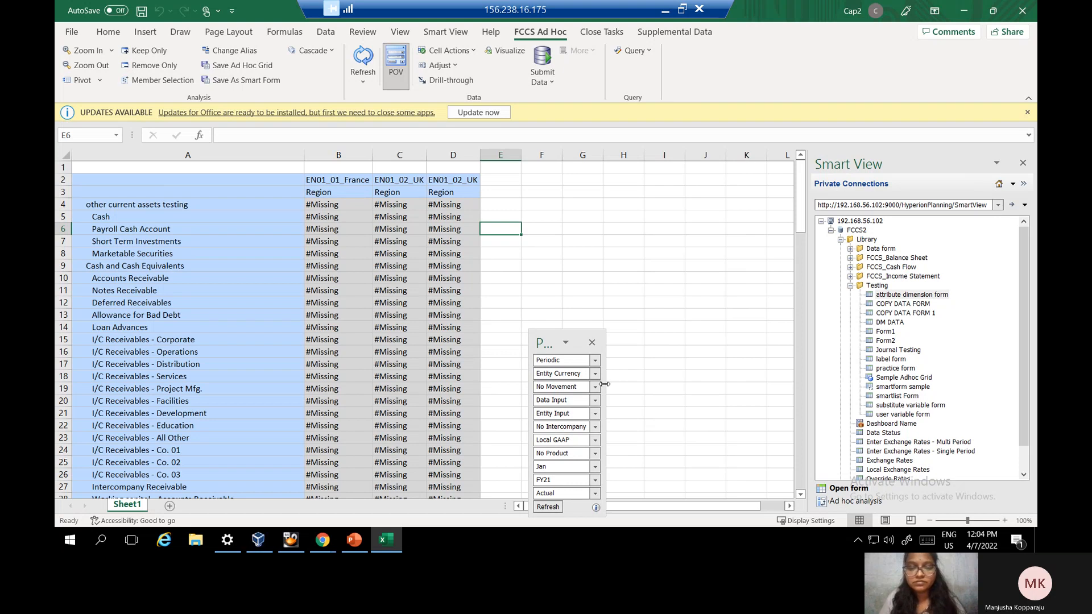
Switch to PowerPoint and view the summary on slide 8 and the closing slide 9
{"action": "left_click", "coordinate": [353, 540]}
{"action": "left_click", "coordinate": [131, 504]}
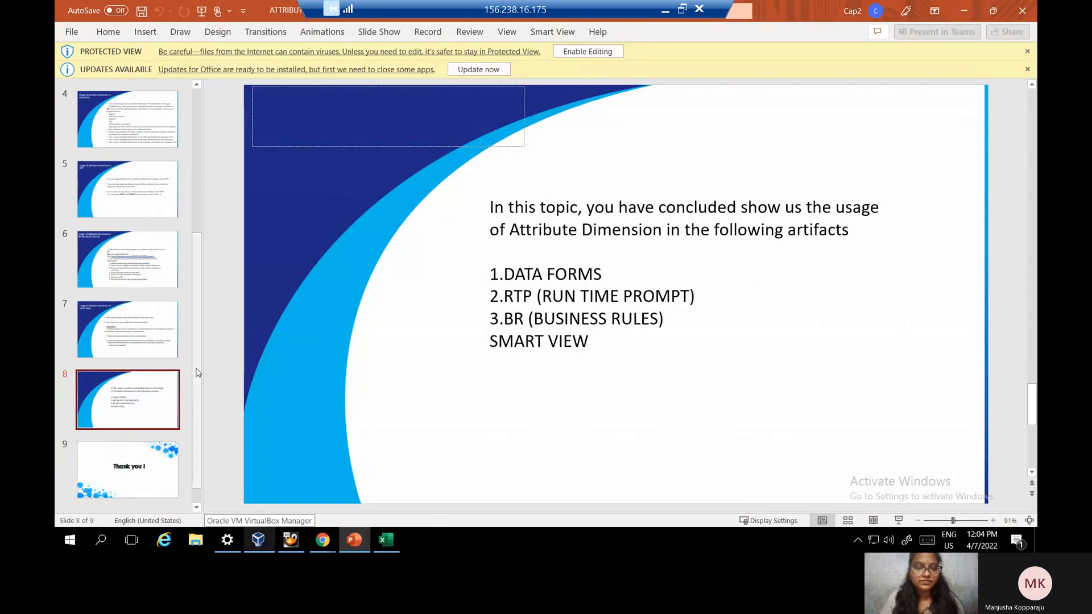
{"action": "scroll", "coordinate": [142, 432], "scroll_direction": "down", "scroll_amount": 1}
{"action": "left_click", "coordinate": [145, 450]}
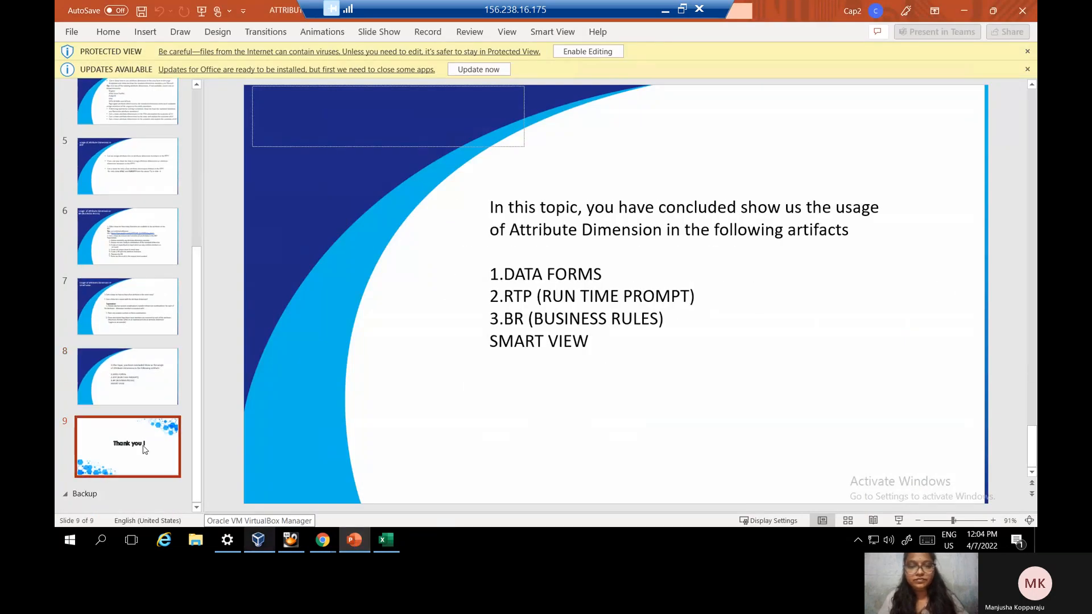